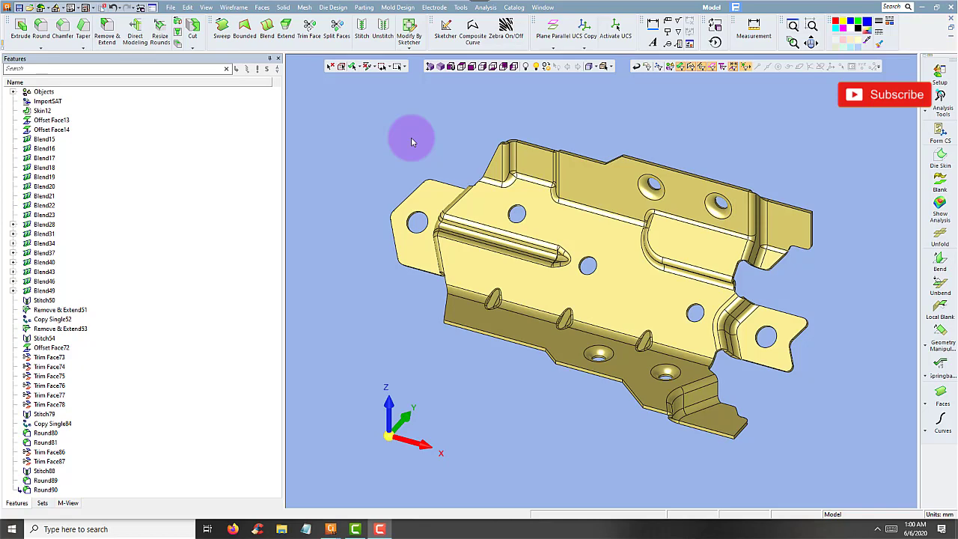
Browse the Die Design tools, previewing the blanking tool, then close the panel.
{"action": "left_click", "coordinate": [333, 7]}
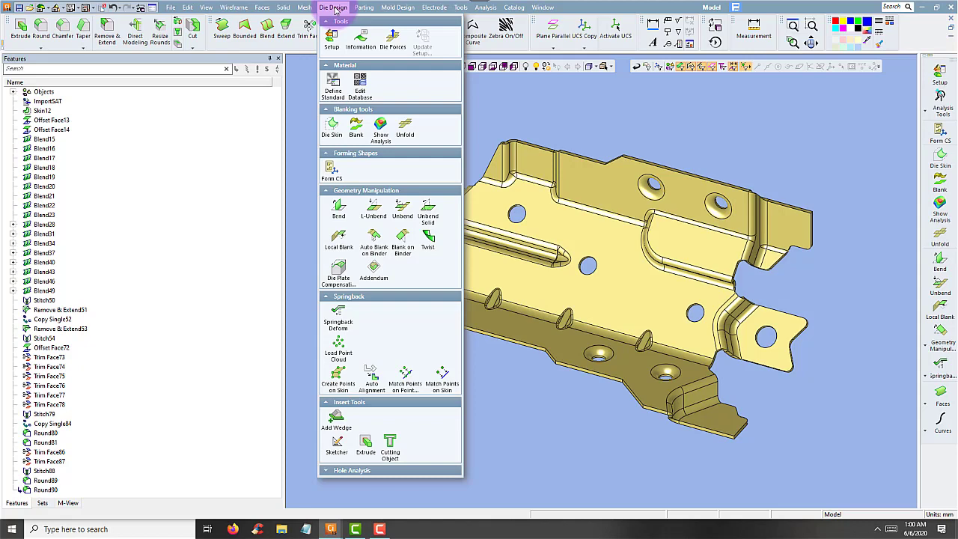
{"action": "left_click", "coordinate": [334, 127]}
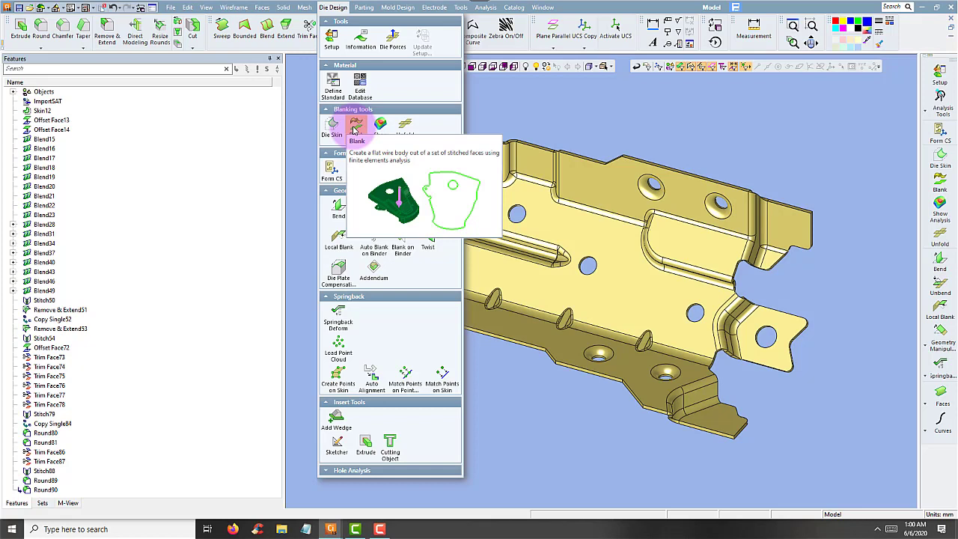
{"action": "left_click", "coordinate": [355, 129]}
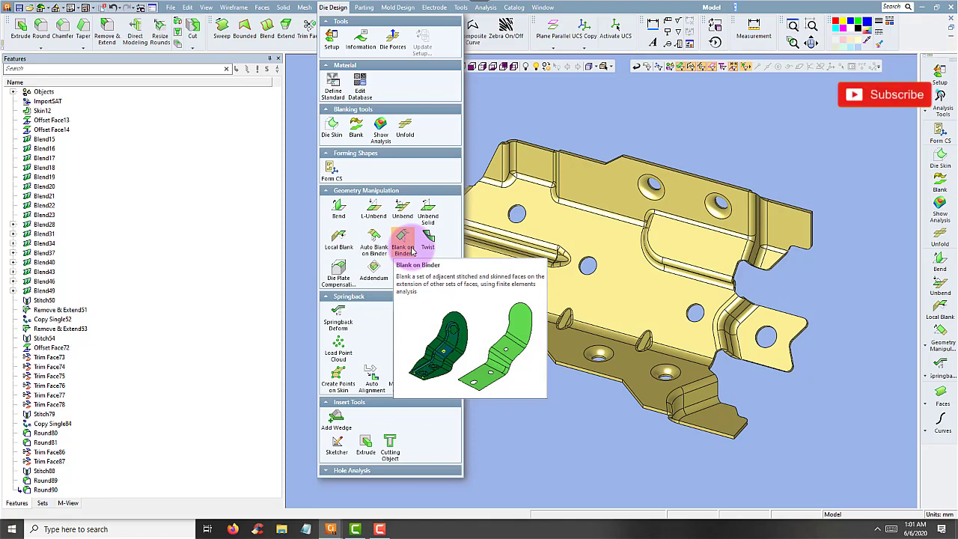
{"action": "left_click", "coordinate": [516, 99]}
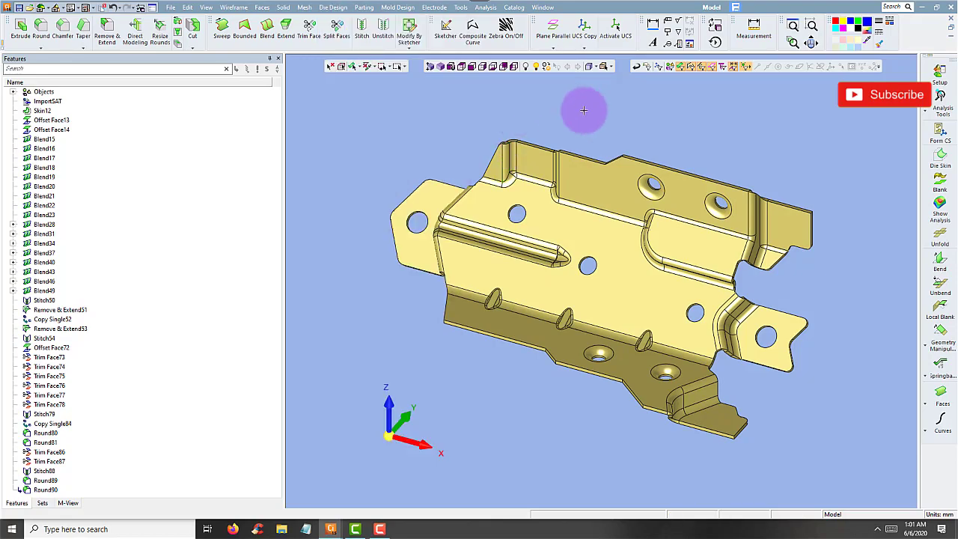
Orbit and zoom the bracket back to an isometric view and show the Wireframe tools.
{"action": "mouse_move", "coordinate": [588, 107]}
{"action": "middle_mouse_down"}
{"action": "mouse_move", "coordinate": [464, 134]}
{"action": "mouse_move", "coordinate": [612, 117]}
{"action": "mouse_move", "coordinate": [428, 163]}
{"action": "mouse_move", "coordinate": [546, 150]}
{"action": "mouse_move", "coordinate": [570, 128]}
{"action": "middle_mouse_up"}
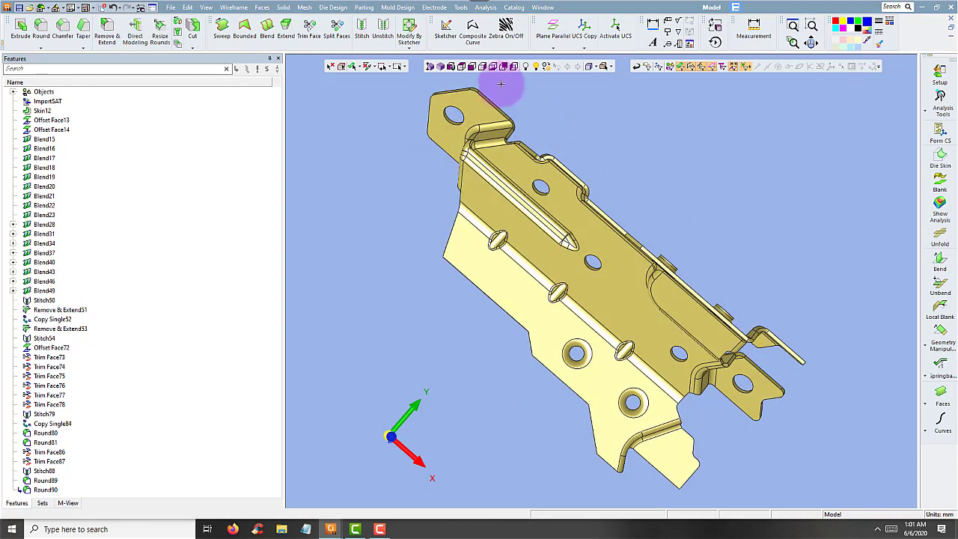
{"action": "middle_click_drag", "start_coordinate": [439, 90], "coordinate": [364, 134]}
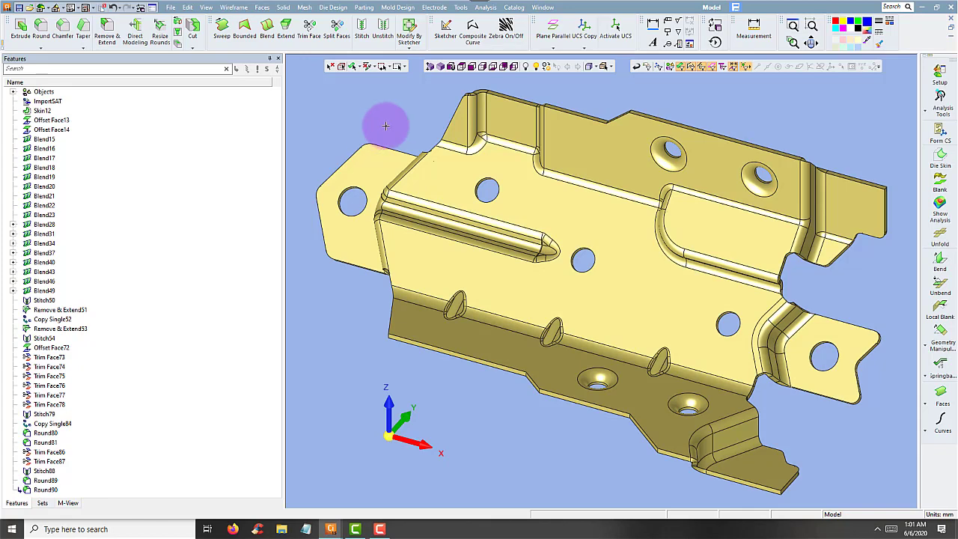
{"action": "scroll", "coordinate": [382, 124], "scroll_direction": "down", "scroll_amount": 3}
{"action": "scroll", "coordinate": [387, 173], "scroll_direction": "down", "scroll_amount": 1}
{"action": "mouse_move", "coordinate": [387, 173]}
{"action": "middle_mouse_down"}
{"action": "mouse_move", "coordinate": [332, 197]}
{"action": "mouse_move", "coordinate": [374, 406]}
{"action": "middle_mouse_up"}
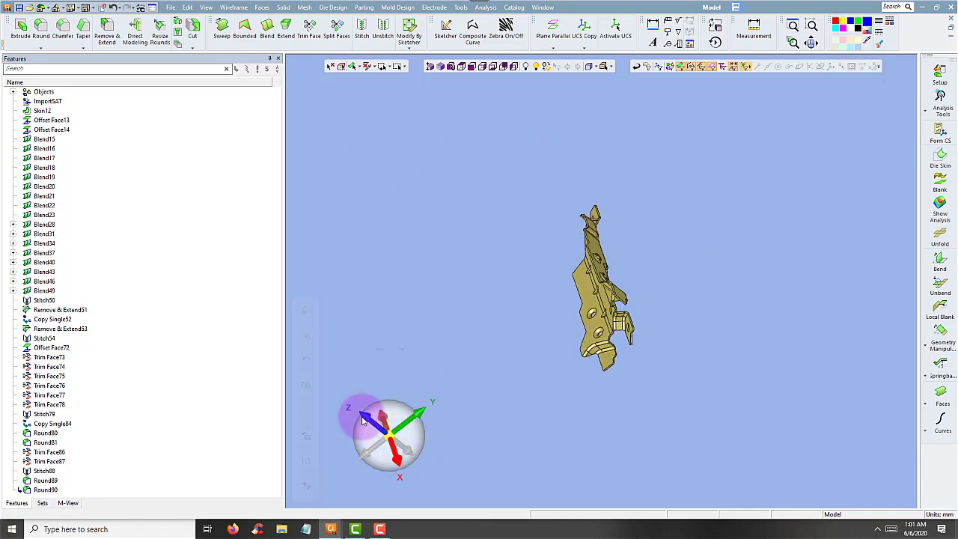
{"action": "mouse_move", "coordinate": [413, 433]}
{"action": "middle_mouse_down"}
{"action": "mouse_move", "coordinate": [419, 252]}
{"action": "mouse_move", "coordinate": [475, 232]}
{"action": "middle_mouse_up"}
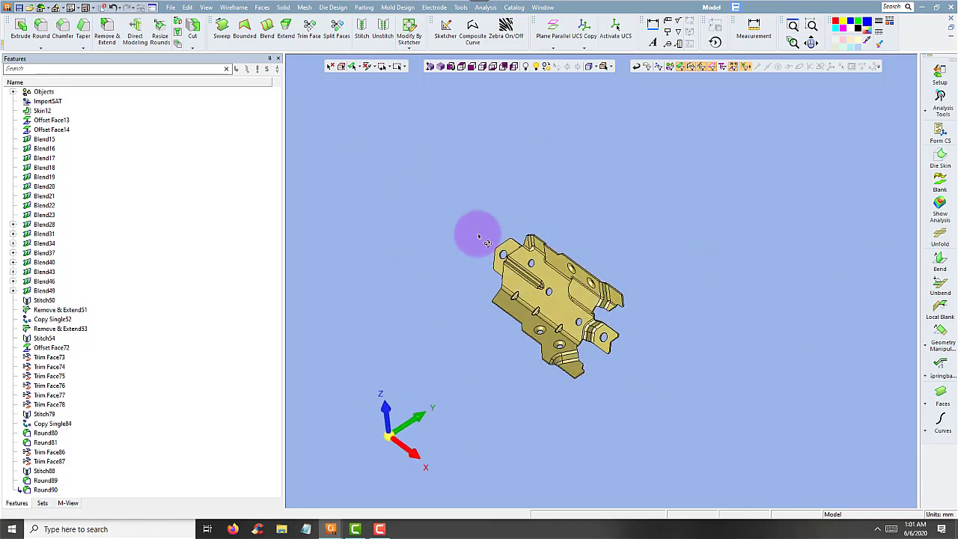
{"action": "left_click", "coordinate": [234, 7]}
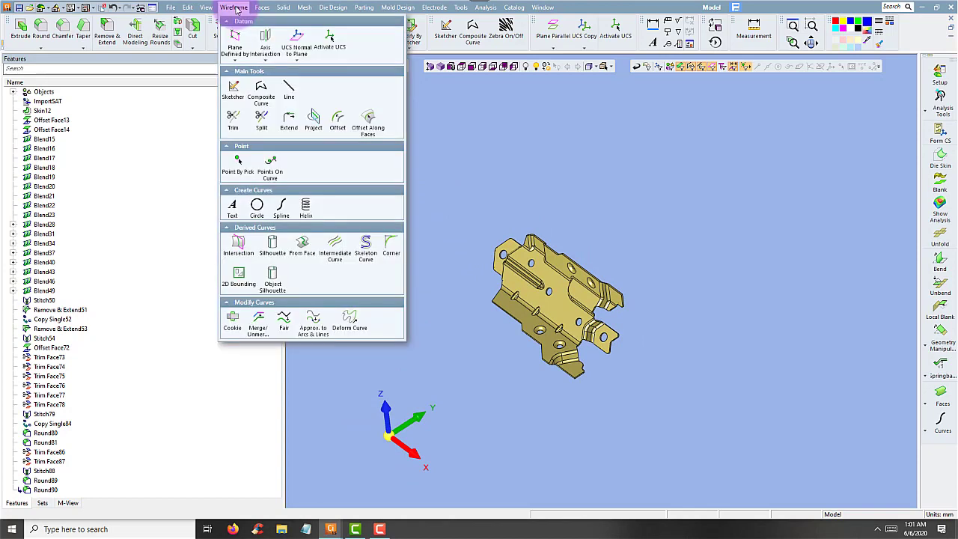
Start UCS Normal to Plane from the UCS dropdown to create UCS106.
{"action": "left_click", "coordinate": [300, 58]}
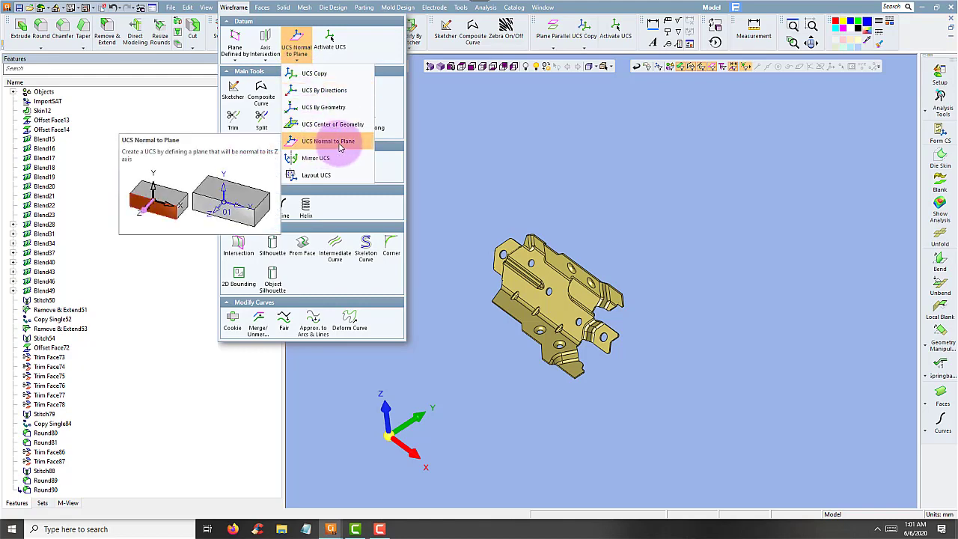
{"action": "left_click", "coordinate": [339, 146]}
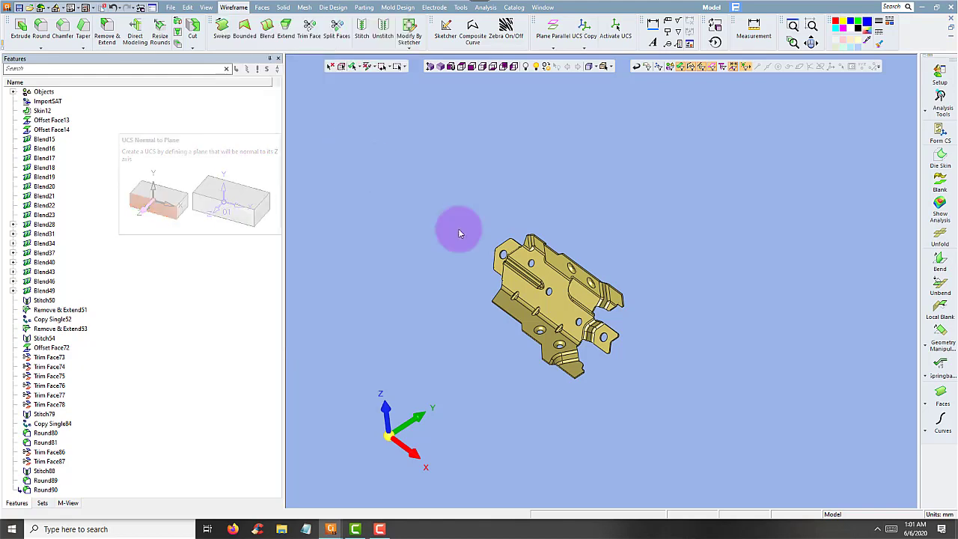
{"action": "left_click", "coordinate": [550, 295]}
Pick the main flat face as the plane and set the origin at the hole centre.
{"action": "scroll", "coordinate": [457, 247], "scroll_direction": "up", "scroll_amount": 5}
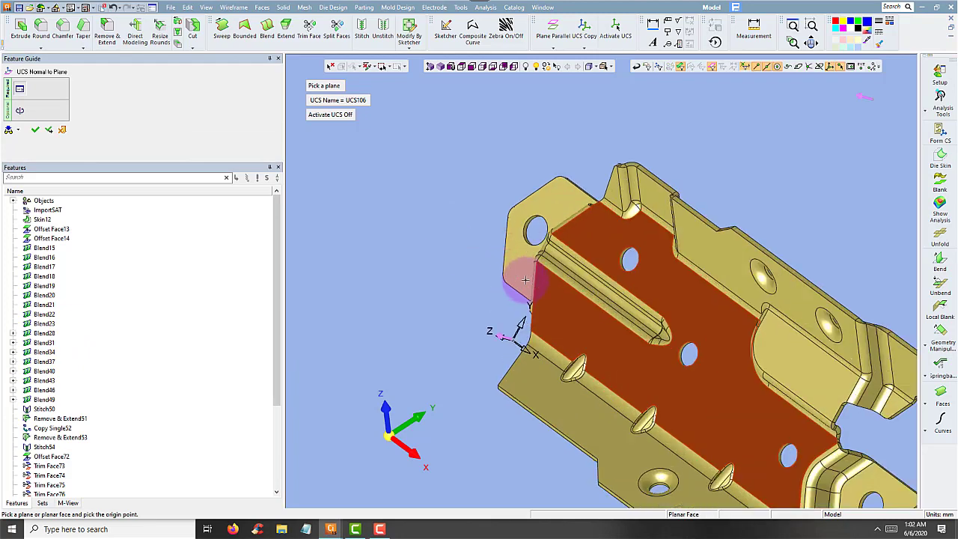
{"action": "mouse_move", "coordinate": [566, 277]}
{"action": "middle_mouse_down"}
{"action": "mouse_move", "coordinate": [587, 251]}
{"action": "mouse_move", "coordinate": [620, 281]}
{"action": "middle_mouse_up"}
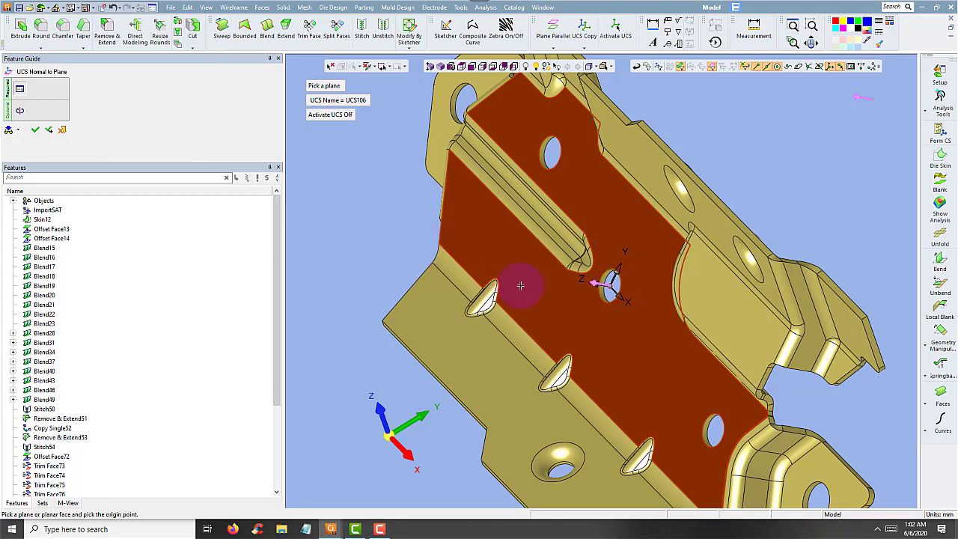
{"action": "left_click", "coordinate": [594, 291]}
{"action": "left_click", "coordinate": [616, 298]}
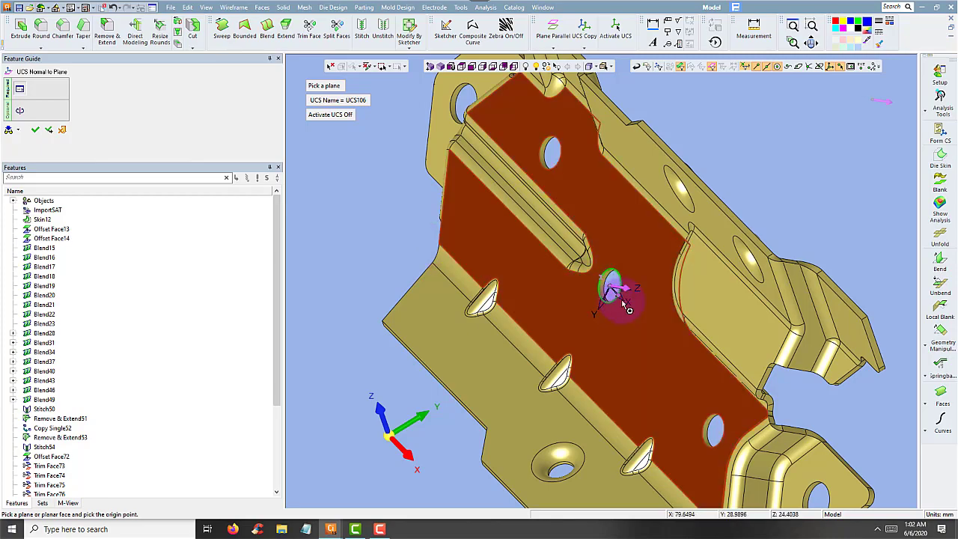
{"action": "left_click", "coordinate": [521, 286]}
{"action": "mouse_move", "coordinate": [522, 286]}
{"action": "middle_mouse_down"}
{"action": "mouse_move", "coordinate": [412, 222]}
{"action": "mouse_move", "coordinate": [487, 222]}
{"action": "mouse_move", "coordinate": [556, 269]}
{"action": "mouse_move", "coordinate": [464, 325]}
{"action": "mouse_move", "coordinate": [456, 316]}
{"action": "mouse_move", "coordinate": [592, 277]}
{"action": "mouse_move", "coordinate": [601, 246]}
{"action": "mouse_move", "coordinate": [578, 251]}
{"action": "mouse_move", "coordinate": [566, 182]}
{"action": "mouse_move", "coordinate": [560, 188]}
{"action": "middle_mouse_up"}
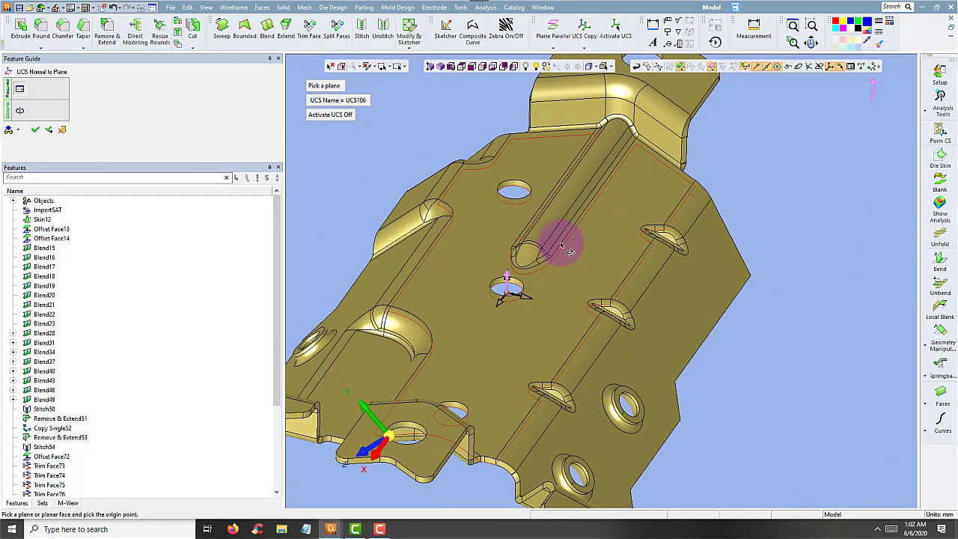
Rotate the coordinate system 90° about Z and accept UCS106.
{"action": "left_click", "coordinate": [19, 110]}
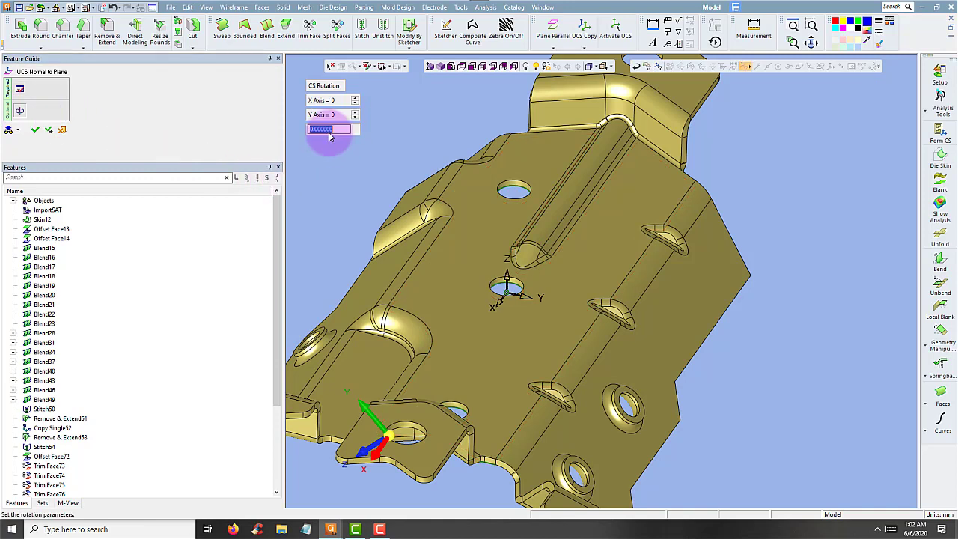
{"action": "type", "text": "90"}
{"action": "key", "text": "Return"}
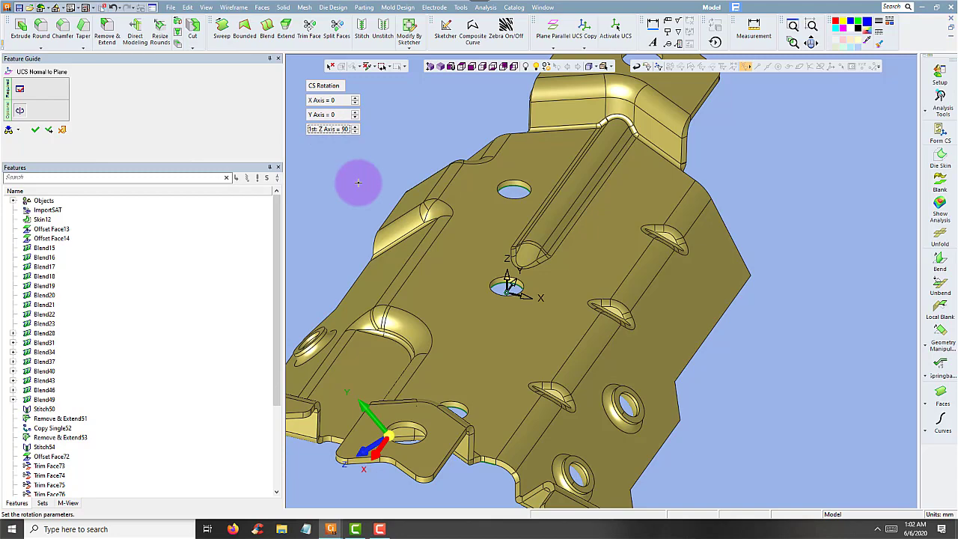
{"action": "left_click", "coordinate": [439, 66]}
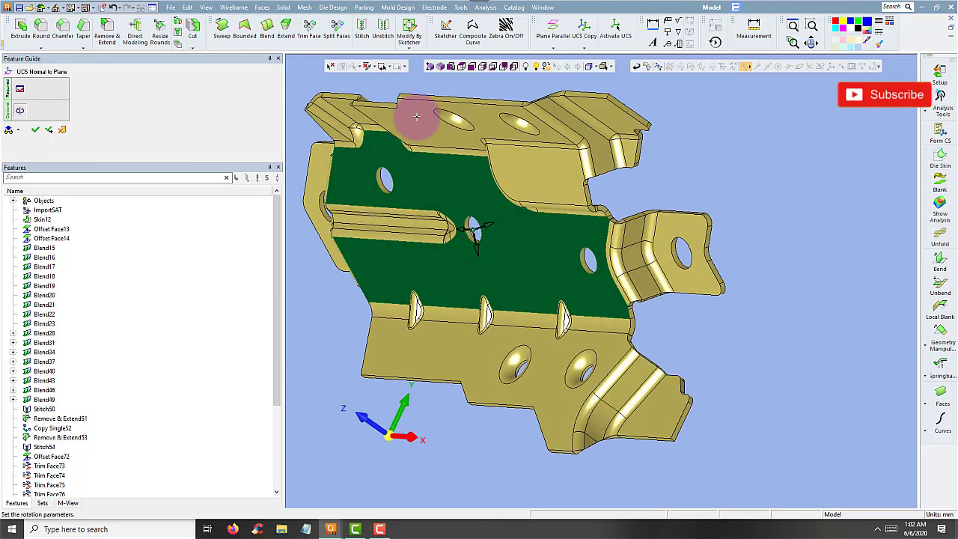
{"action": "left_click", "coordinate": [417, 116]}
{"action": "left_click", "coordinate": [438, 217]}
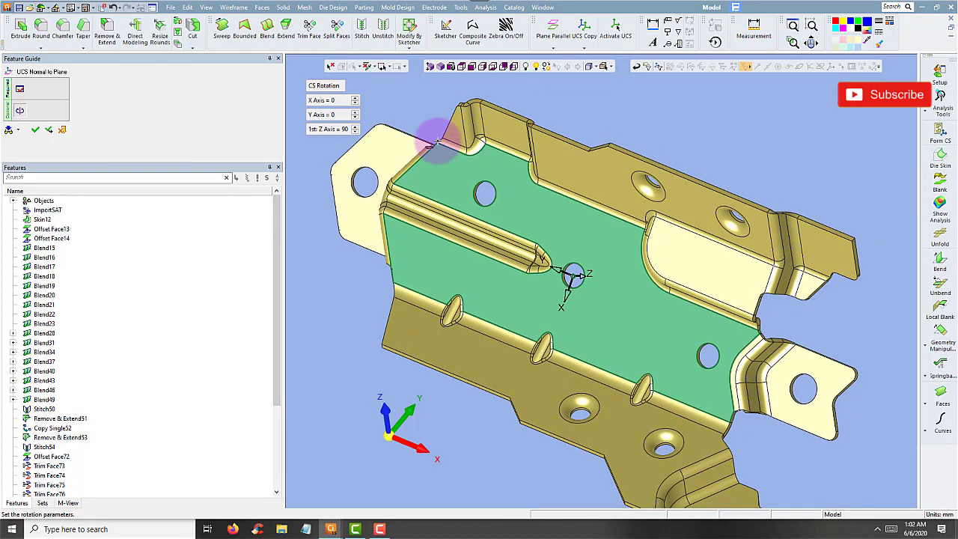
{"action": "middle_click", "coordinate": [556, 267]}
{"action": "left_click", "coordinate": [568, 276]}
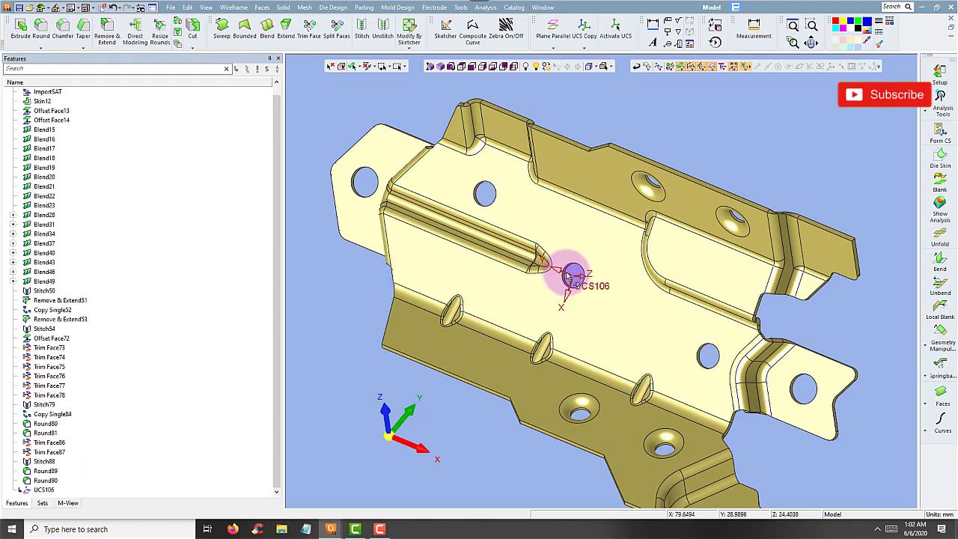
Activate UCS106, turn the view to the bracket's underside, and show the Die Design tools.
{"action": "right_click", "coordinate": [569, 277]}
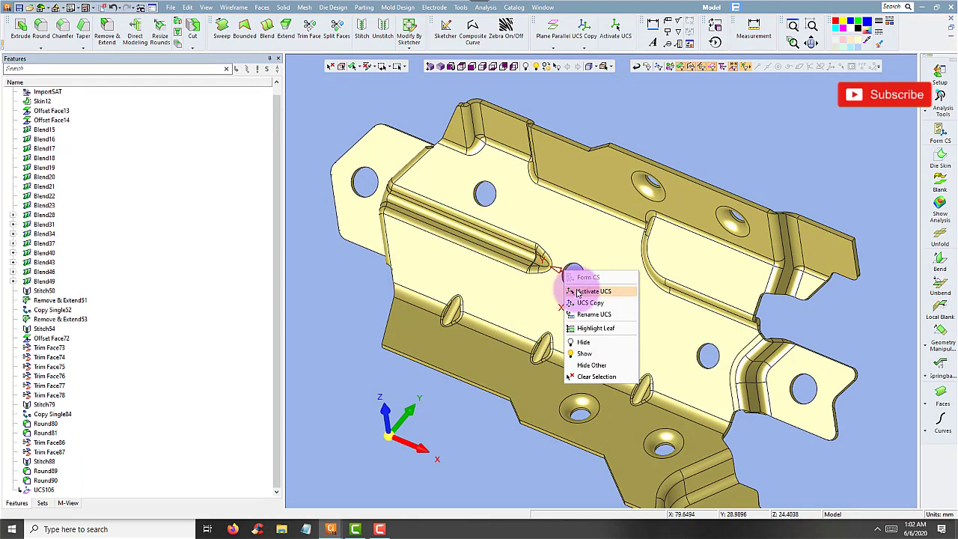
{"action": "left_click", "coordinate": [578, 292]}
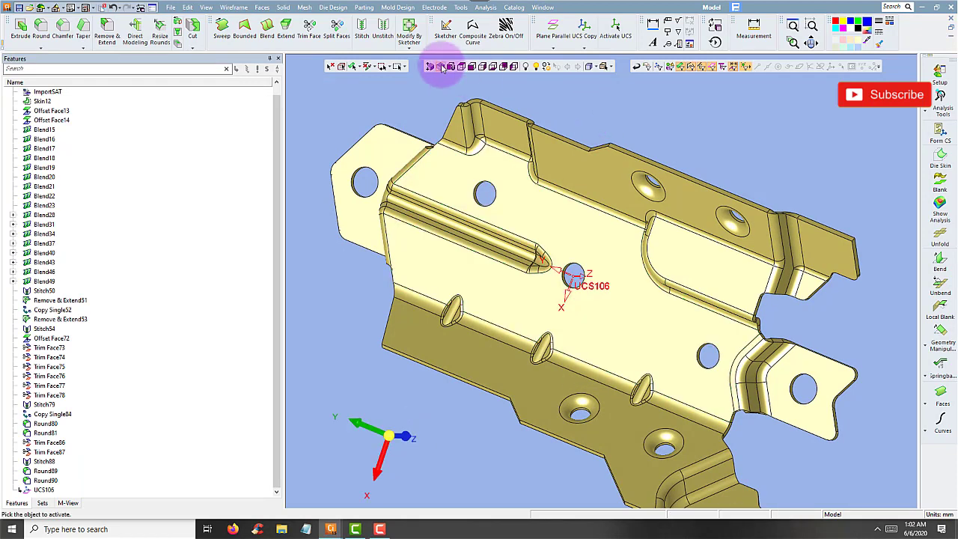
{"action": "left_click", "coordinate": [442, 67]}
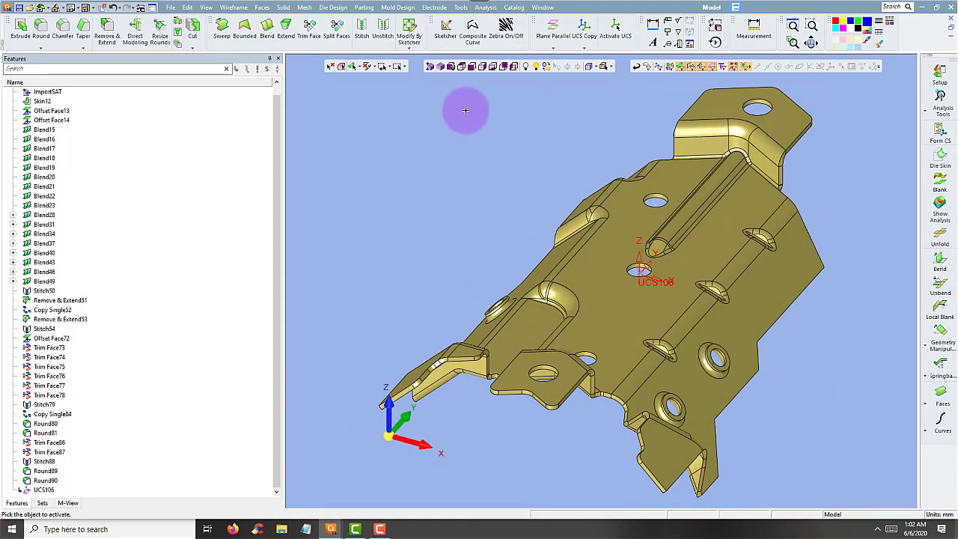
{"action": "left_click", "coordinate": [282, 9]}
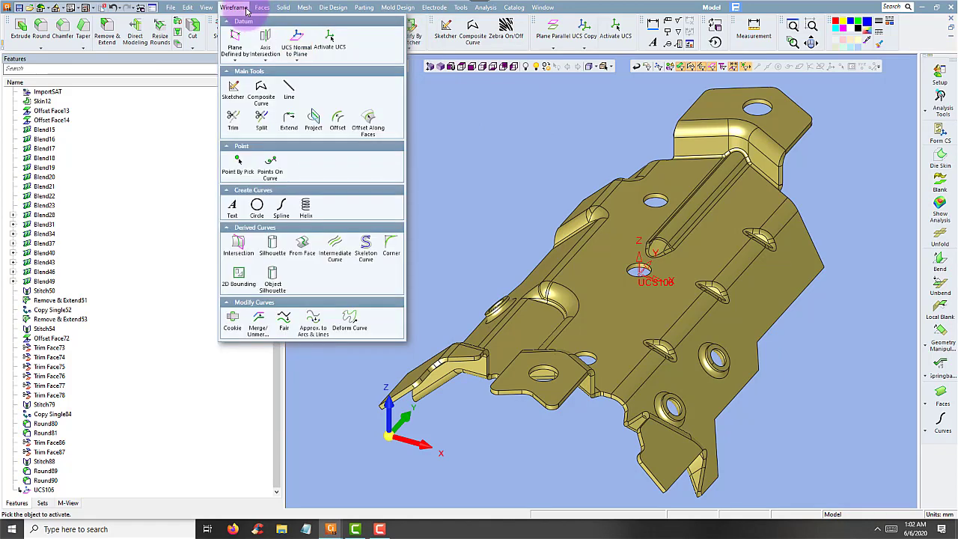
{"action": "left_click", "coordinate": [329, 7]}
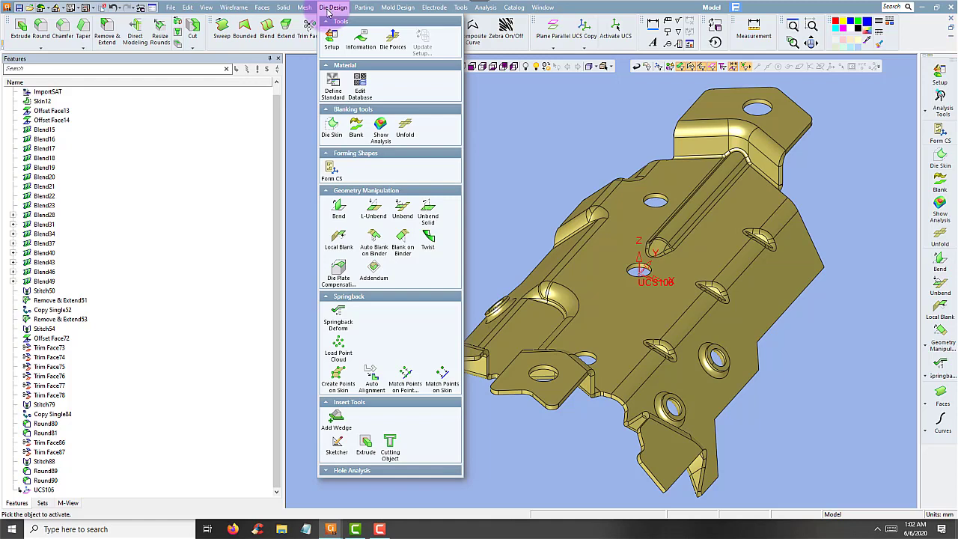
Create Die Skin107 from the bracket's faces, toggling the main flat face in the selection.
{"action": "left_click", "coordinate": [334, 135]}
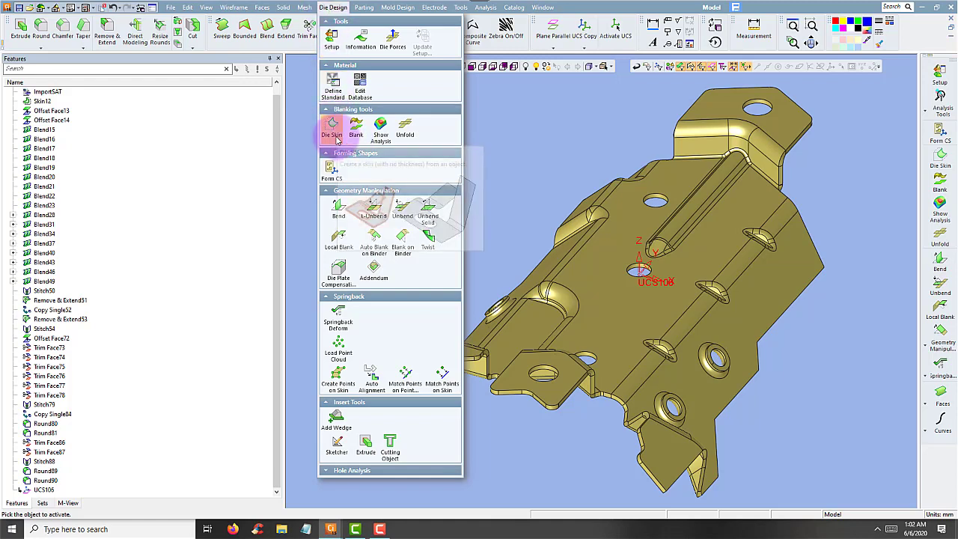
{"action": "mouse_move", "coordinate": [802, 297]}
{"action": "middle_mouse_down"}
{"action": "mouse_move", "coordinate": [843, 359]}
{"action": "mouse_move", "coordinate": [847, 280]}
{"action": "mouse_move", "coordinate": [857, 284]}
{"action": "mouse_move", "coordinate": [849, 313]}
{"action": "mouse_move", "coordinate": [347, 90]}
{"action": "mouse_move", "coordinate": [368, 154]}
{"action": "mouse_move", "coordinate": [309, 49]}
{"action": "middle_mouse_up"}
{"action": "left_click", "coordinate": [305, 8]}
{"action": "left_click", "coordinate": [331, 9]}
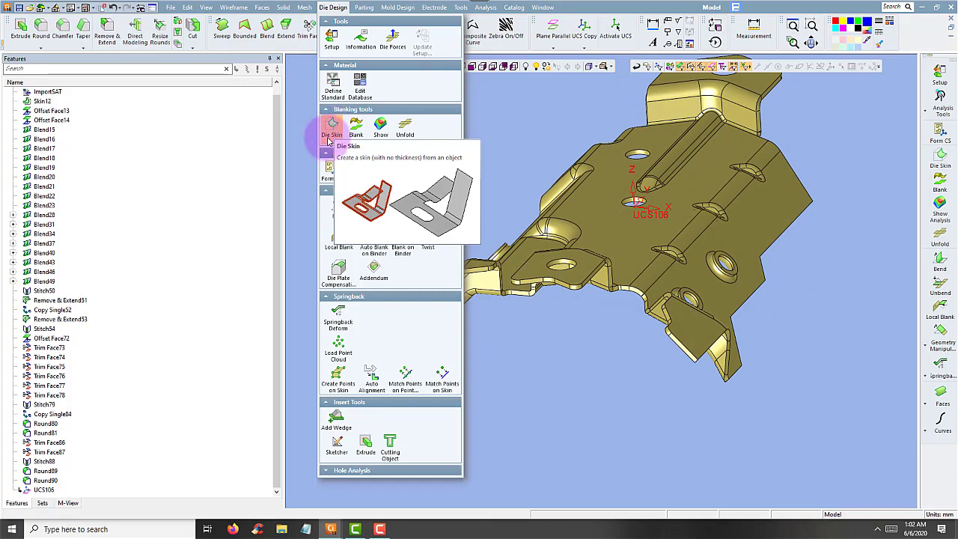
{"action": "left_click", "coordinate": [329, 140]}
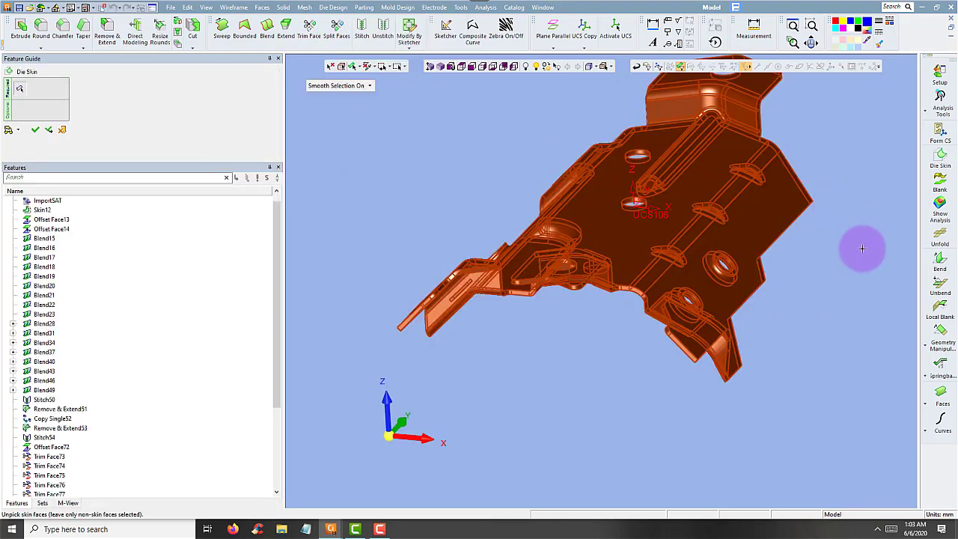
{"action": "scroll", "coordinate": [860, 225], "scroll_direction": "up", "scroll_amount": 3}
{"action": "middle_click_drag", "start_coordinate": [855, 166], "coordinate": [765, 246]}
{"action": "left_click", "coordinate": [635, 295]}
{"action": "scroll", "coordinate": [631, 295], "scroll_direction": "up", "scroll_amount": 3}
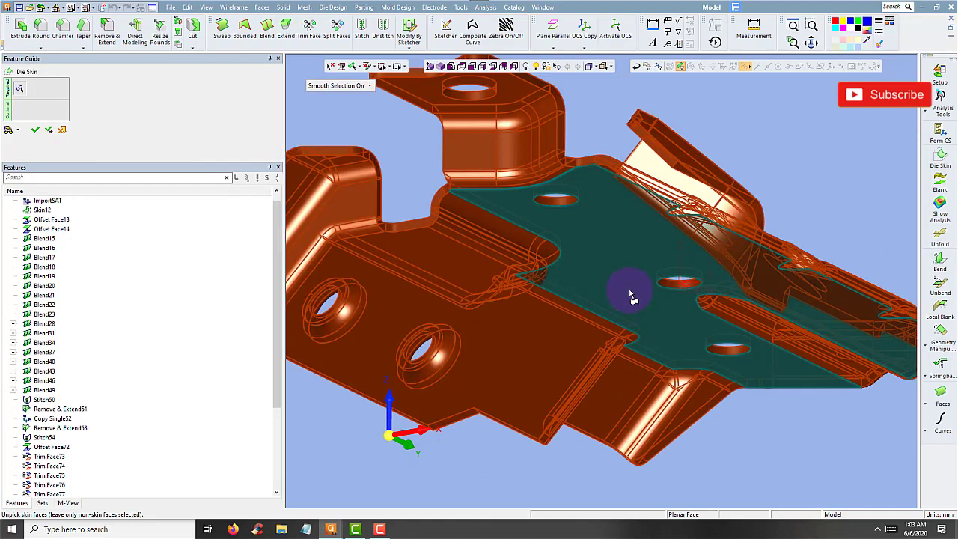
{"action": "mouse_move", "coordinate": [620, 273]}
{"action": "middle_mouse_down"}
{"action": "mouse_move", "coordinate": [813, 139]}
{"action": "mouse_move", "coordinate": [801, 167]}
{"action": "mouse_move", "coordinate": [738, 142]}
{"action": "mouse_move", "coordinate": [695, 176]}
{"action": "middle_mouse_up"}
{"action": "scroll", "coordinate": [738, 142], "scroll_direction": "down", "scroll_amount": 3}
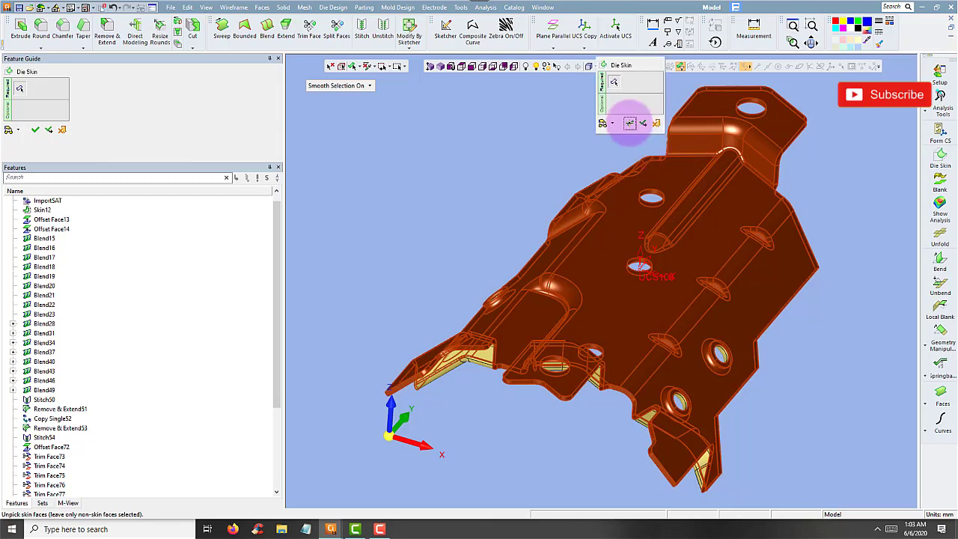
{"action": "middle_click", "coordinate": [629, 125]}
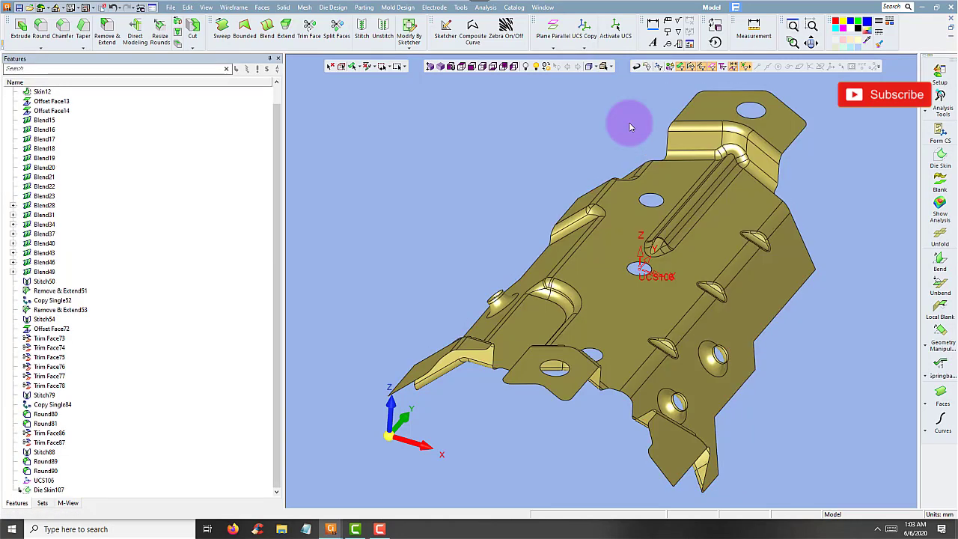
{"action": "left_click", "coordinate": [440, 67]}
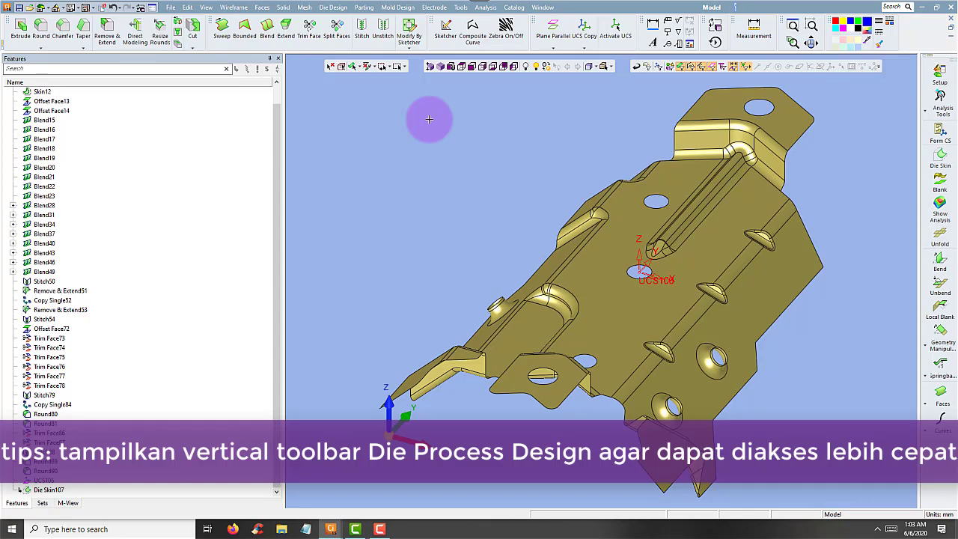
{"action": "left_click", "coordinate": [334, 8]}
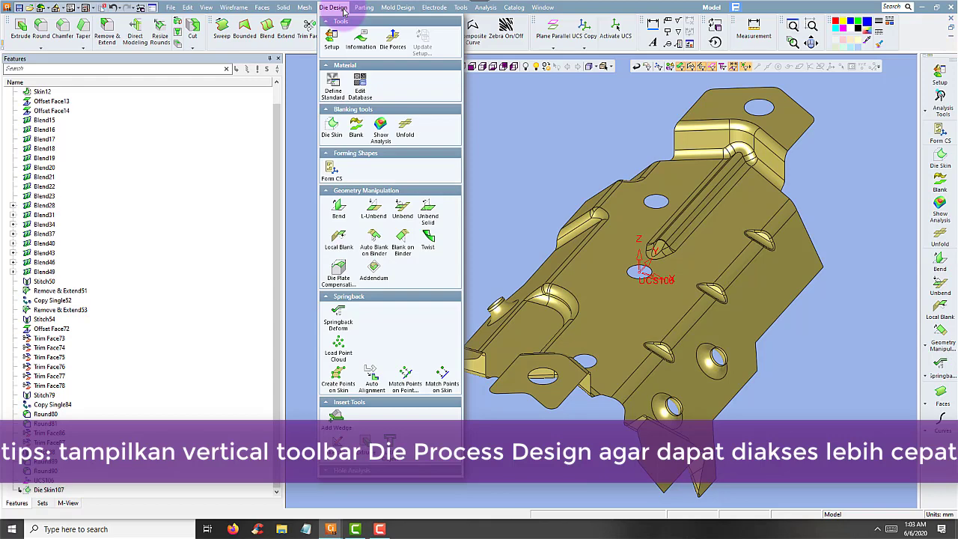
{"action": "left_click", "coordinate": [827, 154]}
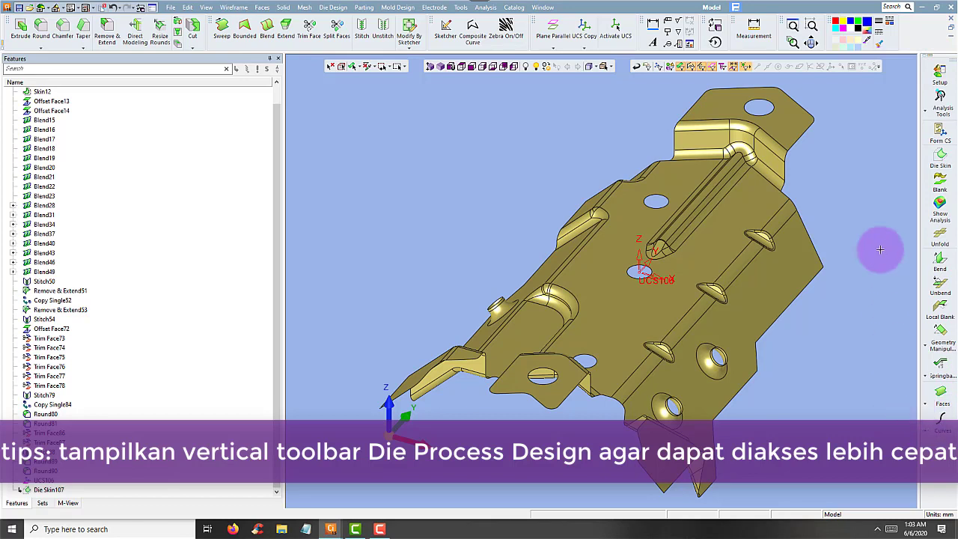
{"action": "right_click", "coordinate": [912, 38]}
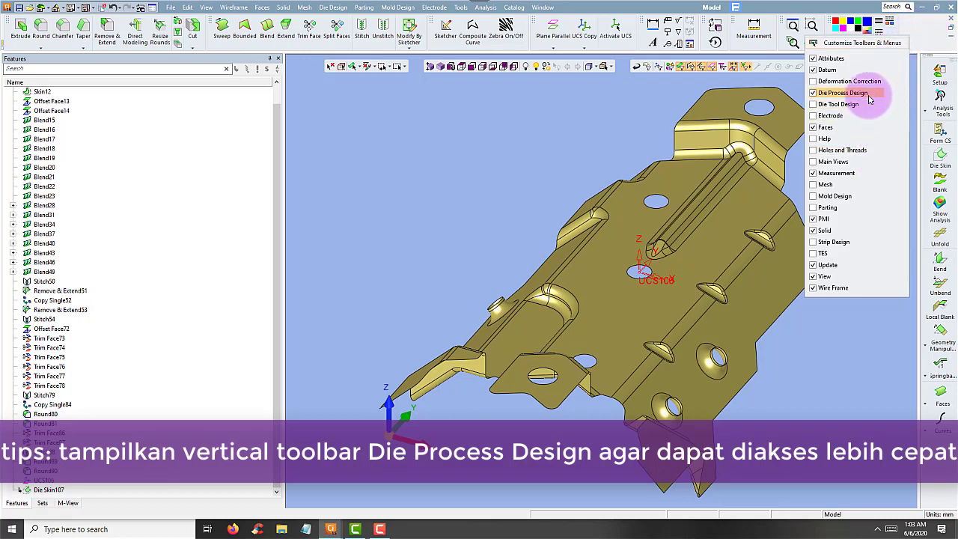
{"action": "left_click", "coordinate": [813, 93]}
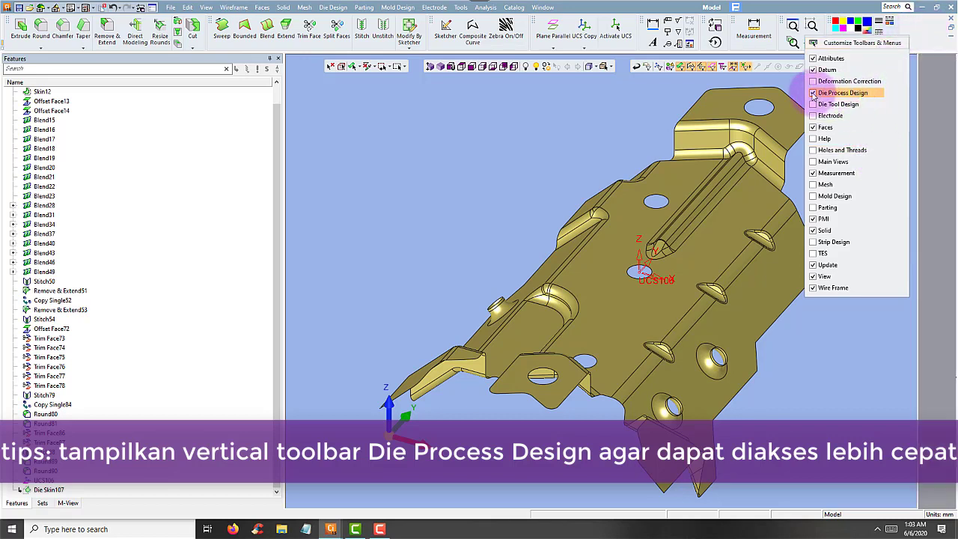
{"action": "left_click", "coordinate": [814, 94]}
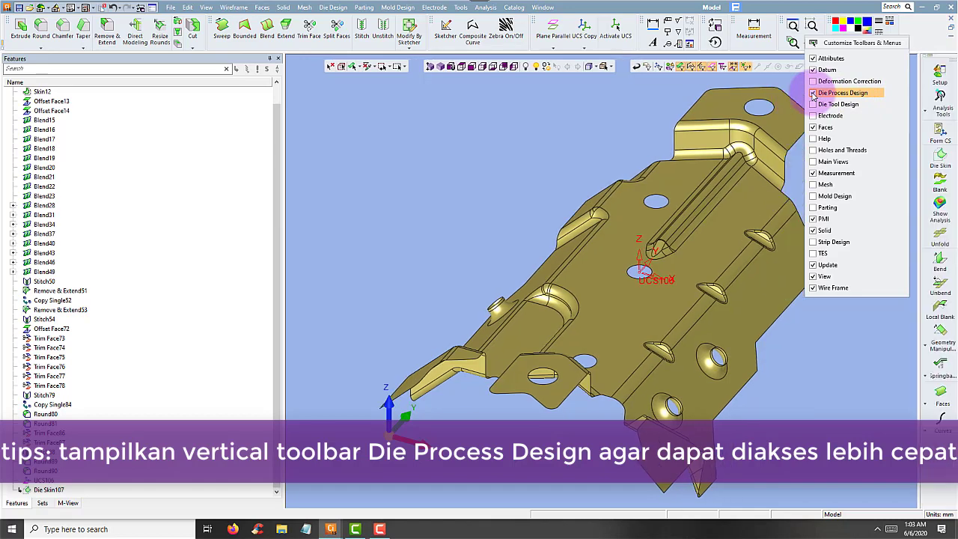
{"action": "left_click", "coordinate": [813, 93]}
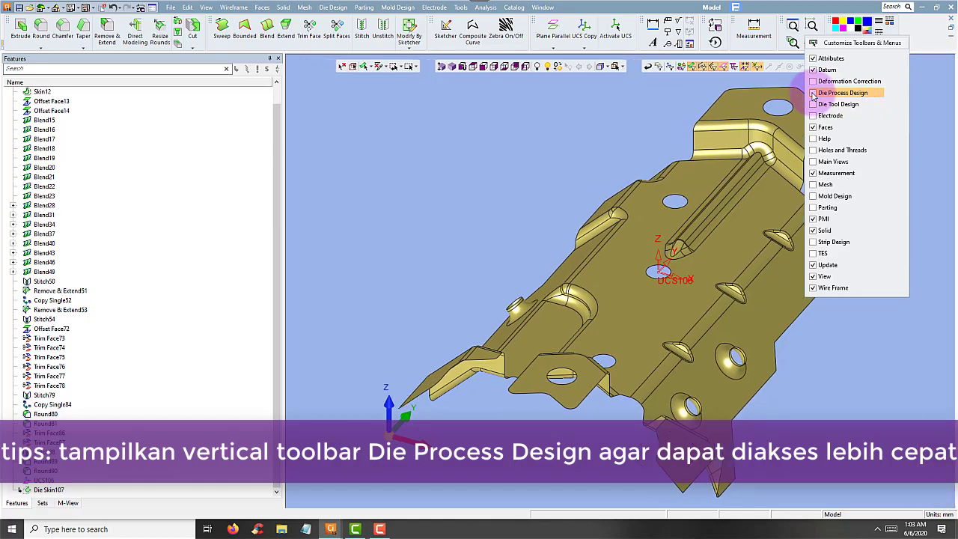
{"action": "left_click", "coordinate": [813, 94]}
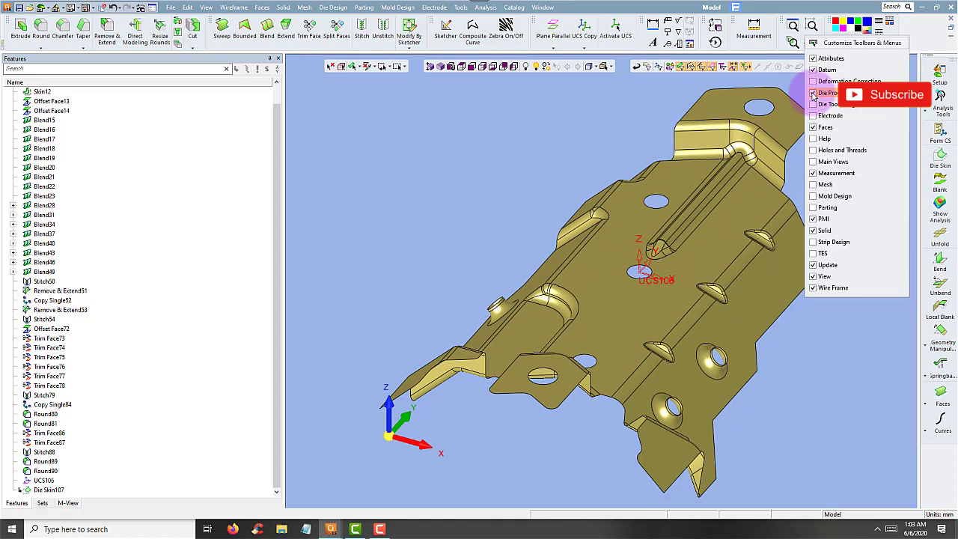
{"action": "left_click", "coordinate": [794, 88]}
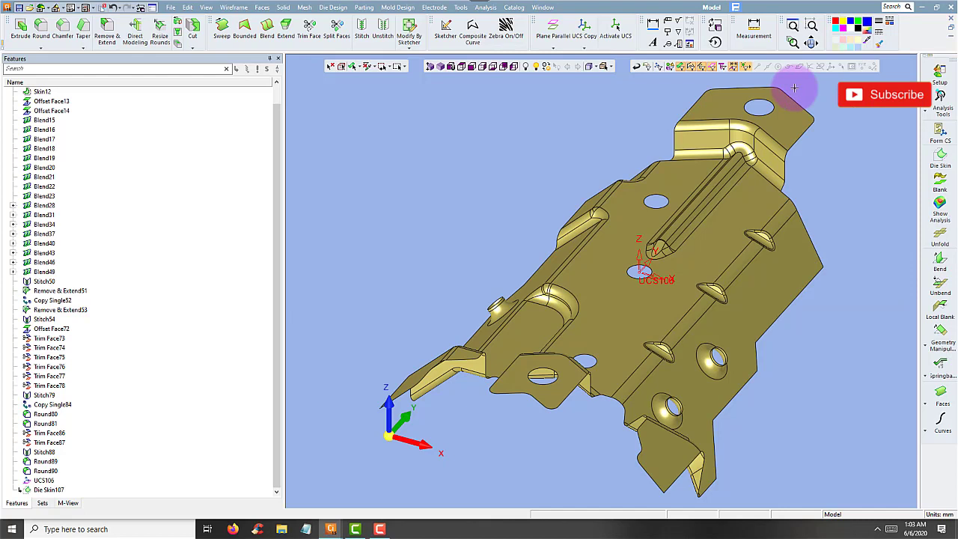
Start a Blank and select all of the bracket's faces.
{"action": "left_click", "coordinate": [942, 161]}
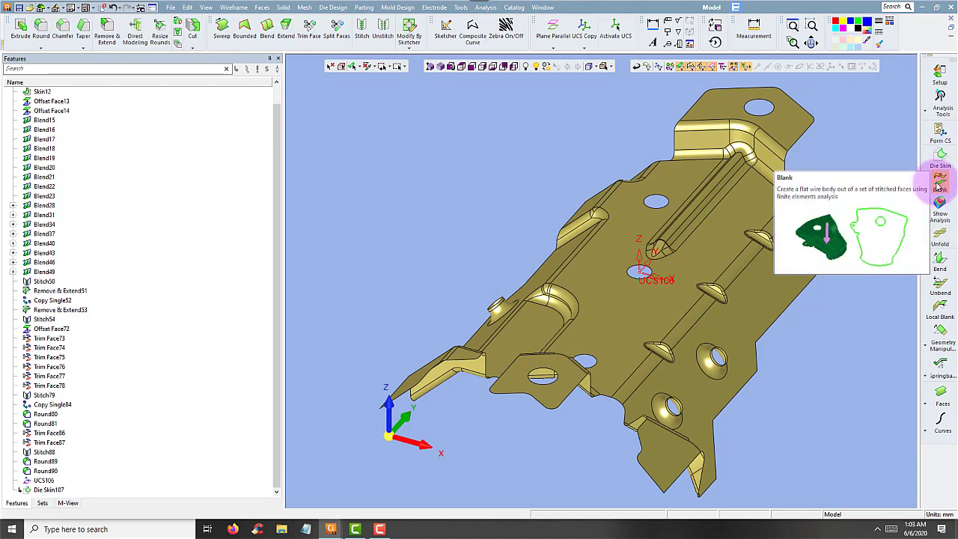
{"action": "left_click", "coordinate": [940, 182]}
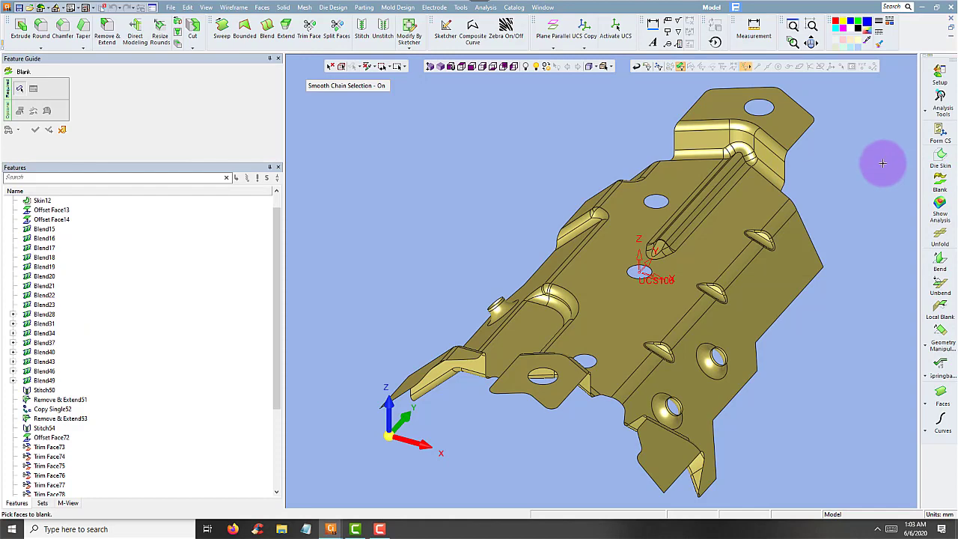
{"action": "left_click", "coordinate": [636, 217]}
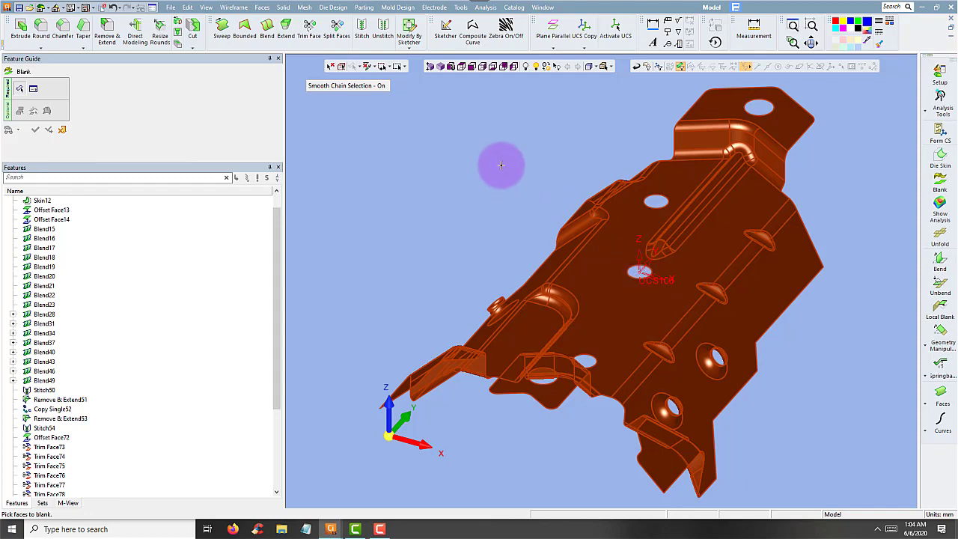
{"action": "mouse_move", "coordinate": [493, 181]}
{"action": "middle_mouse_down"}
{"action": "mouse_move", "coordinate": [491, 135]}
{"action": "mouse_move", "coordinate": [490, 182]}
{"action": "mouse_move", "coordinate": [499, 192]}
{"action": "middle_mouse_up"}
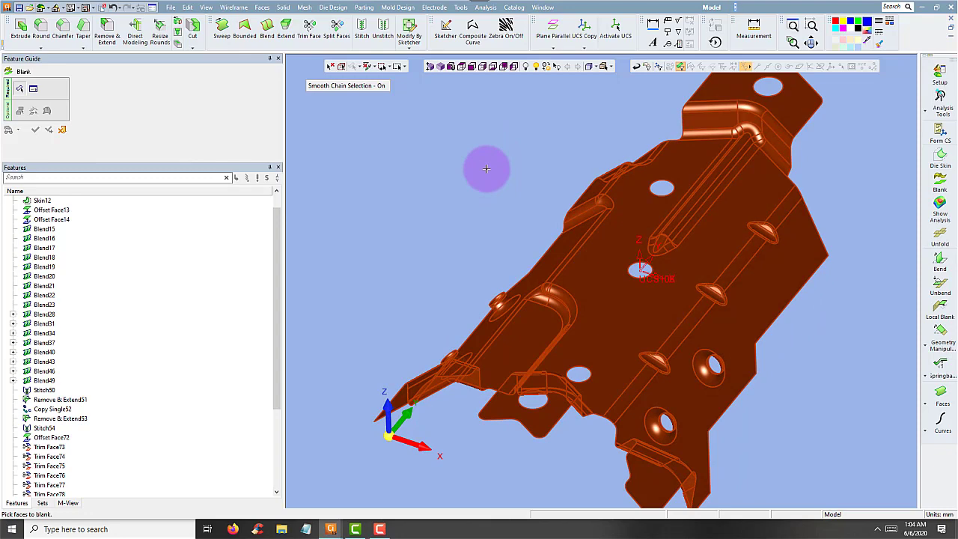
{"action": "middle_click", "coordinate": [486, 170]}
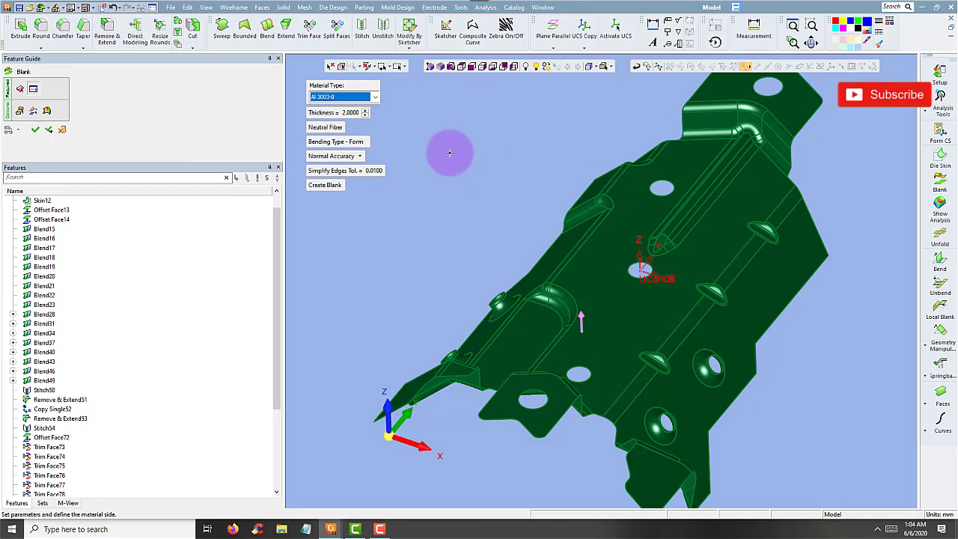
Set the blank material to SPCC, keeping 2.0000 thickness and the Neutral Fiber reference.
{"action": "left_click", "coordinate": [375, 98]}
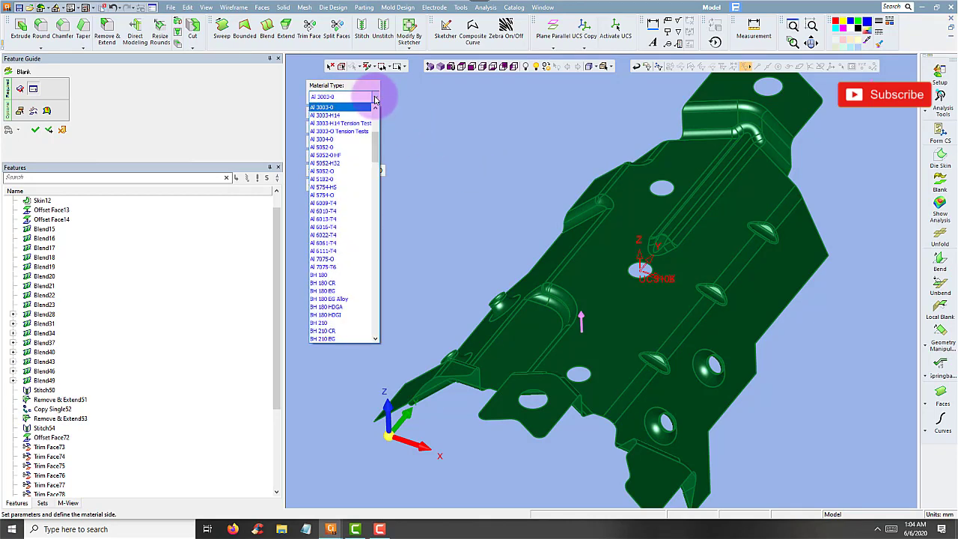
{"action": "left_click_drag", "start_coordinate": [376, 142], "coordinate": [380, 261]}
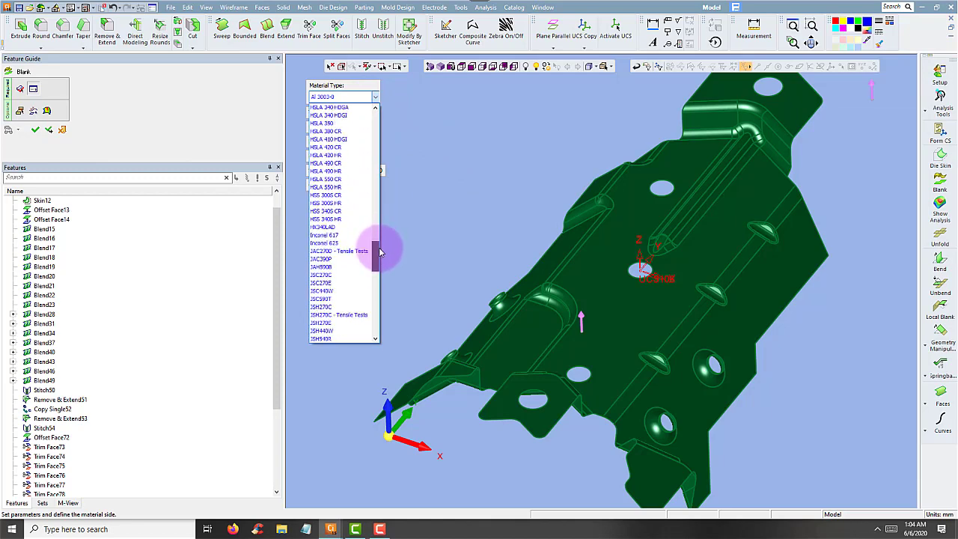
{"action": "left_click_drag", "start_coordinate": [380, 262], "coordinate": [381, 280]}
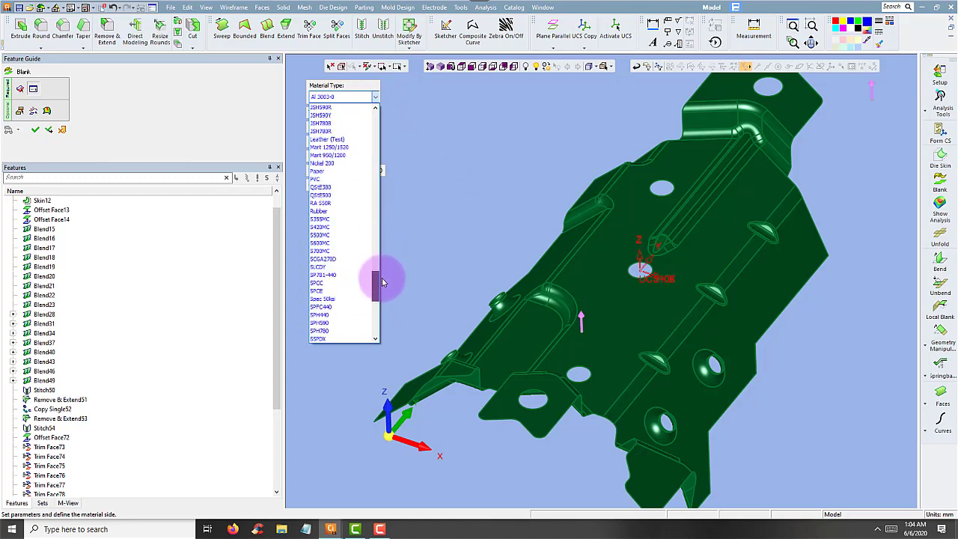
{"action": "left_click", "coordinate": [349, 283]}
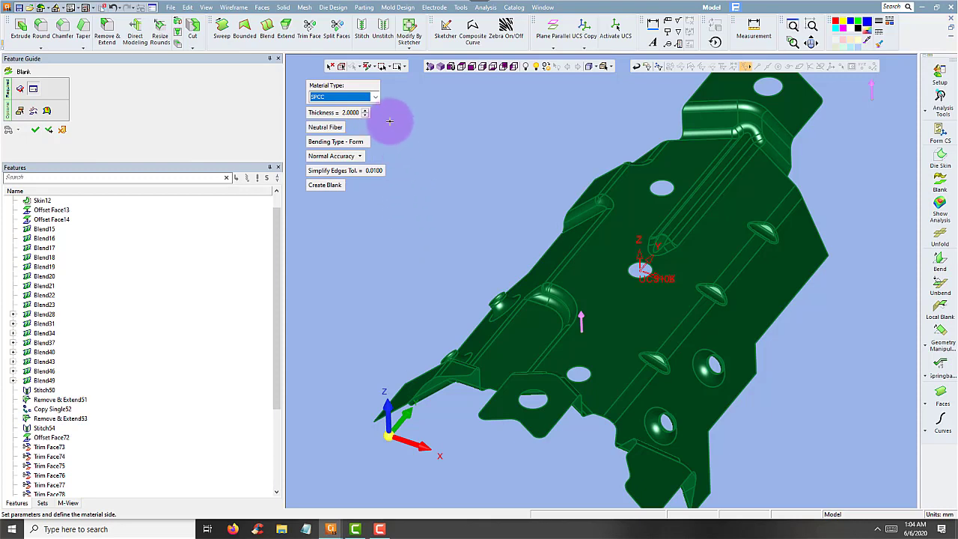
{"action": "left_click", "coordinate": [342, 130]}
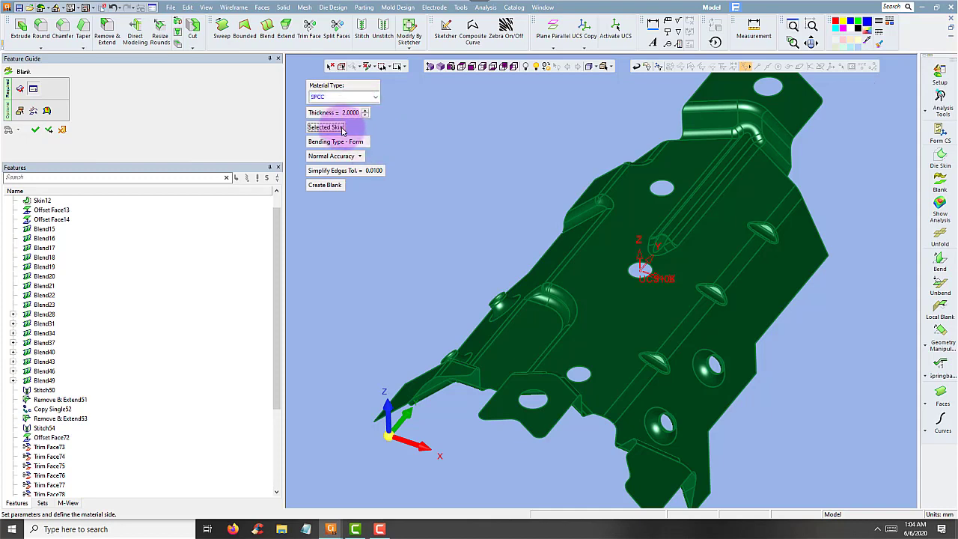
{"action": "left_click", "coordinate": [343, 129]}
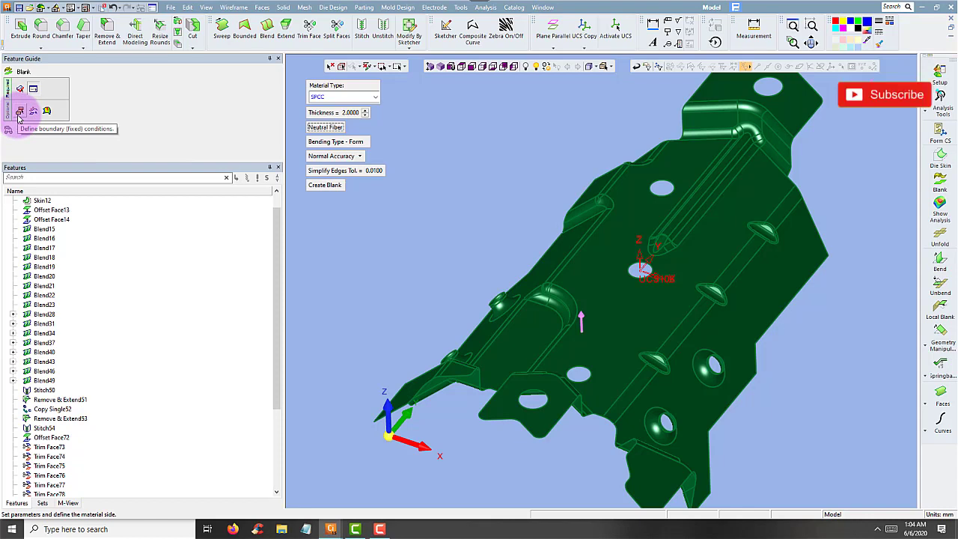
Constrain the central 10 mm hole edge with Fix X & Y and enable analysis results.
{"action": "left_click", "coordinate": [20, 114]}
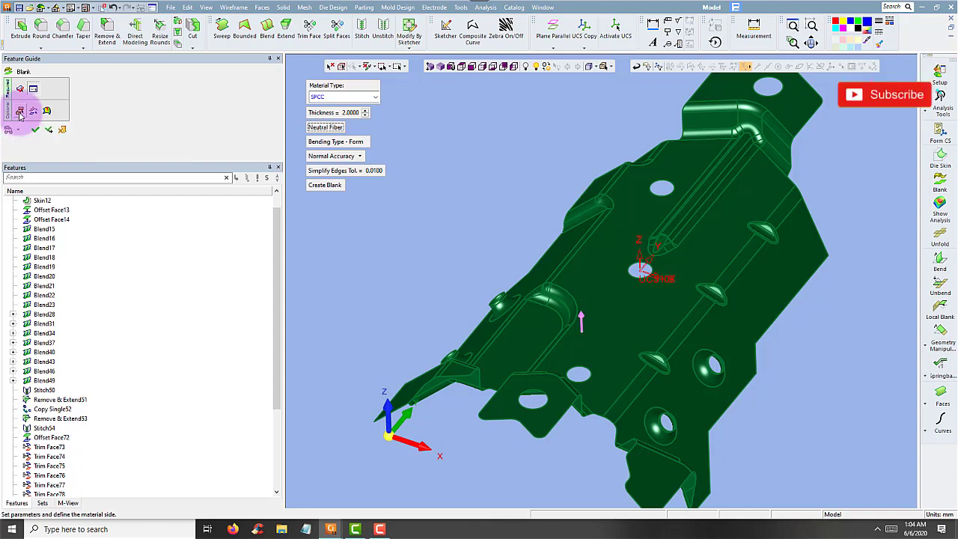
{"action": "left_click", "coordinate": [20, 114]}
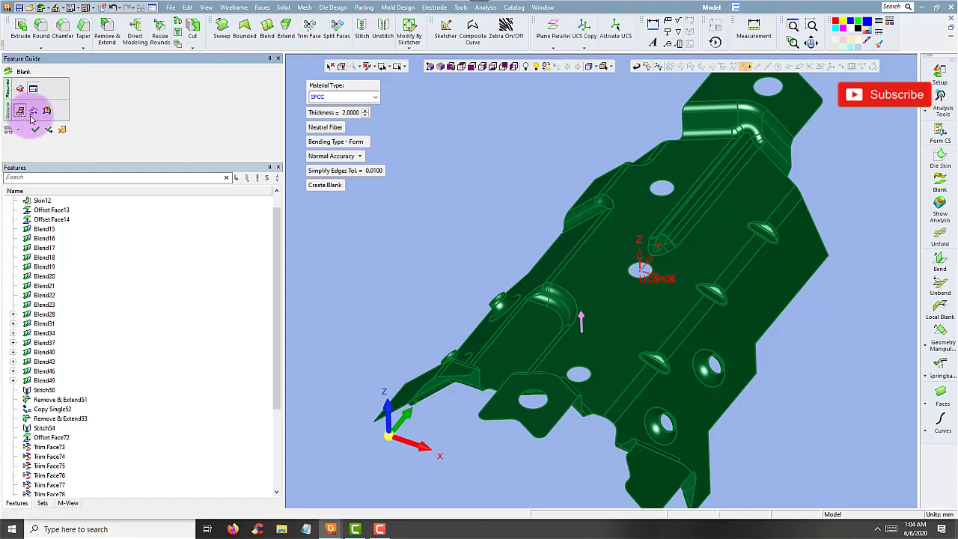
{"action": "left_click", "coordinate": [634, 279]}
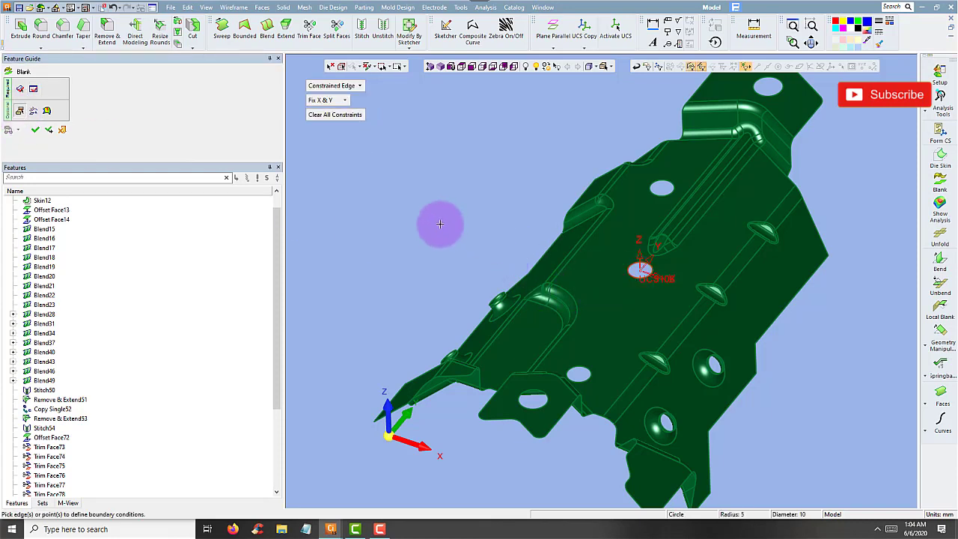
{"action": "left_click", "coordinate": [35, 117]}
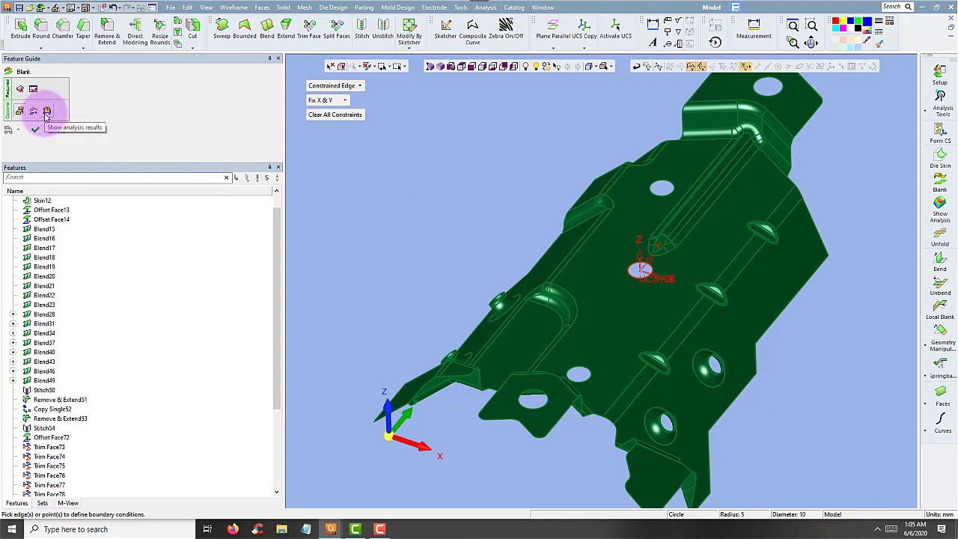
{"action": "left_click", "coordinate": [46, 114]}
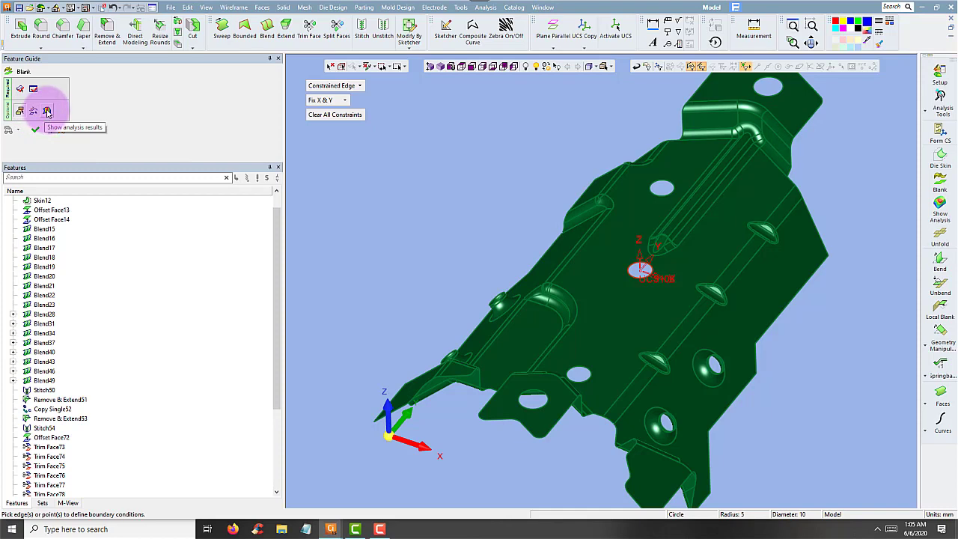
Run a Thickness Strain Analysis on the blank, confirming the lengthy calculation.
{"action": "left_click", "coordinate": [327, 86]}
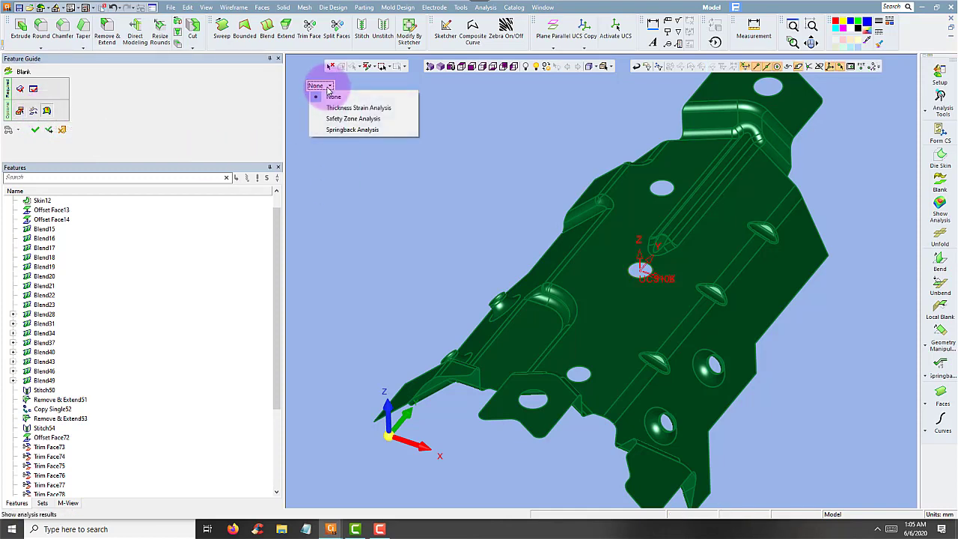
{"action": "left_click", "coordinate": [394, 109]}
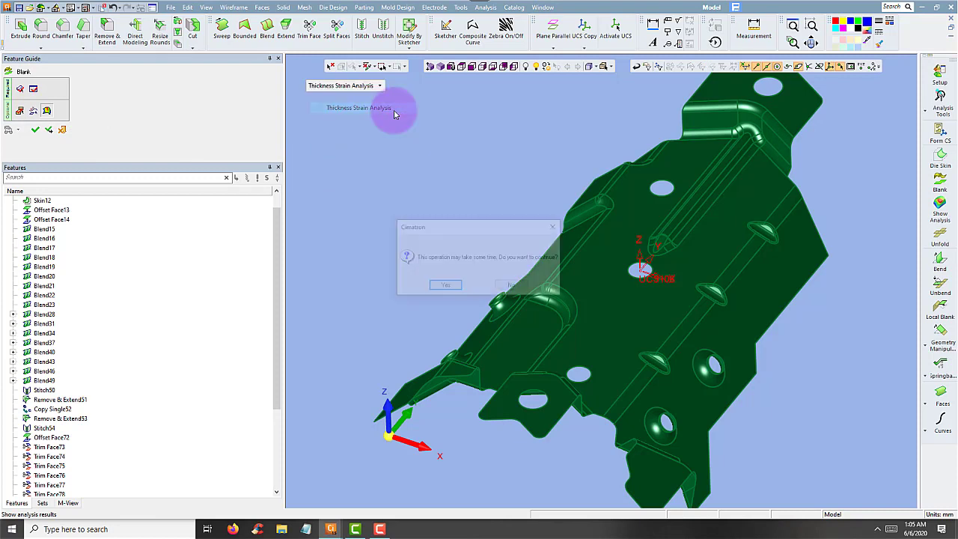
{"action": "left_click", "coordinate": [445, 284]}
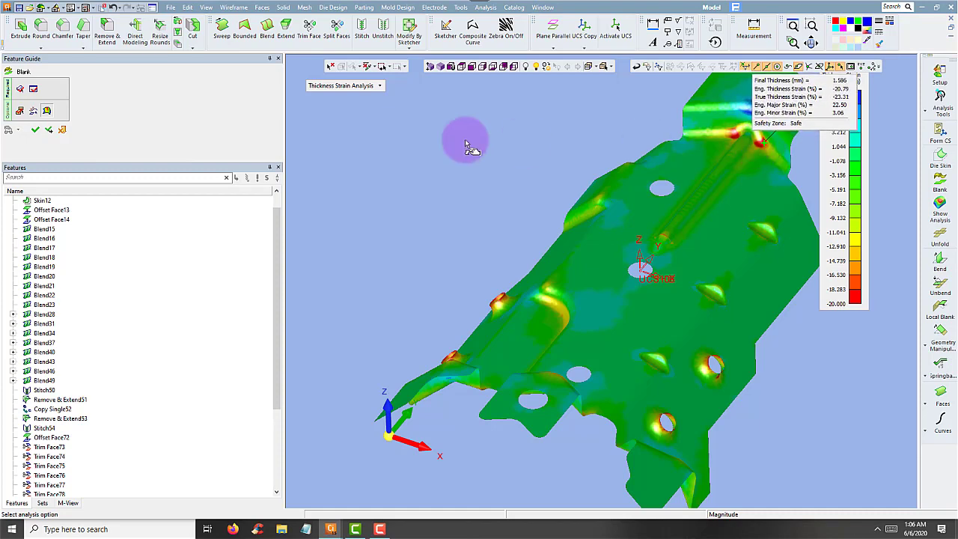
{"action": "mouse_move", "coordinate": [761, 147]}
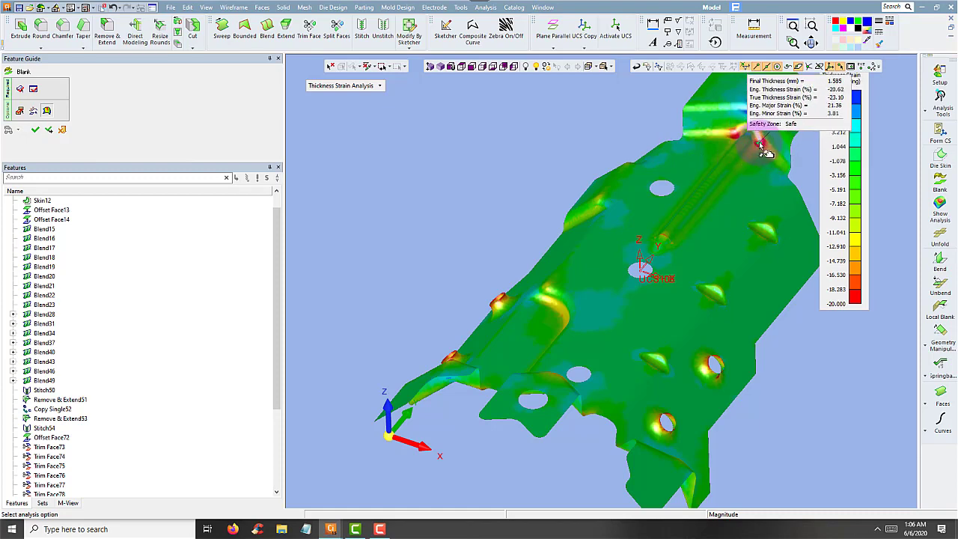
Switch to Safety Zone Analysis and orbit the bracket to inspect the zones.
{"action": "left_click", "coordinate": [376, 86]}
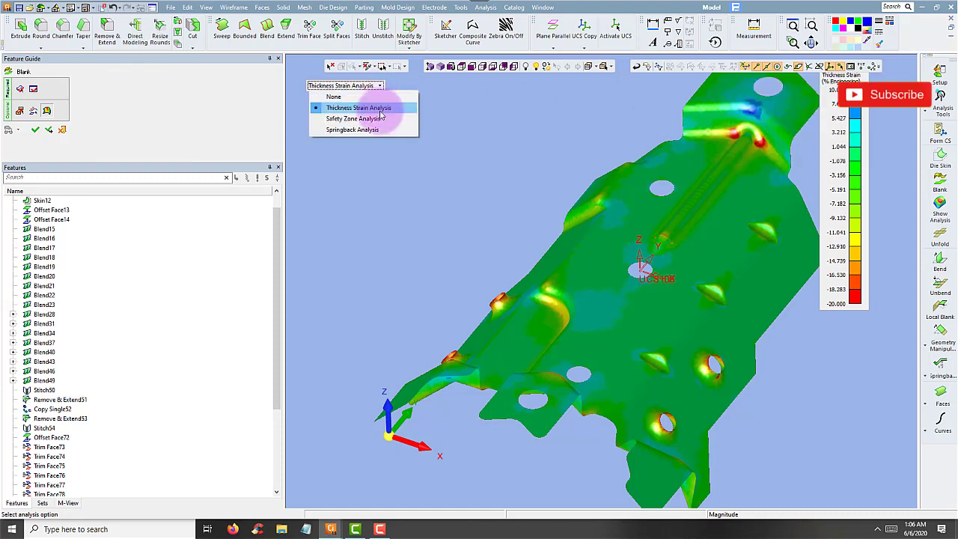
{"action": "left_click", "coordinate": [355, 118]}
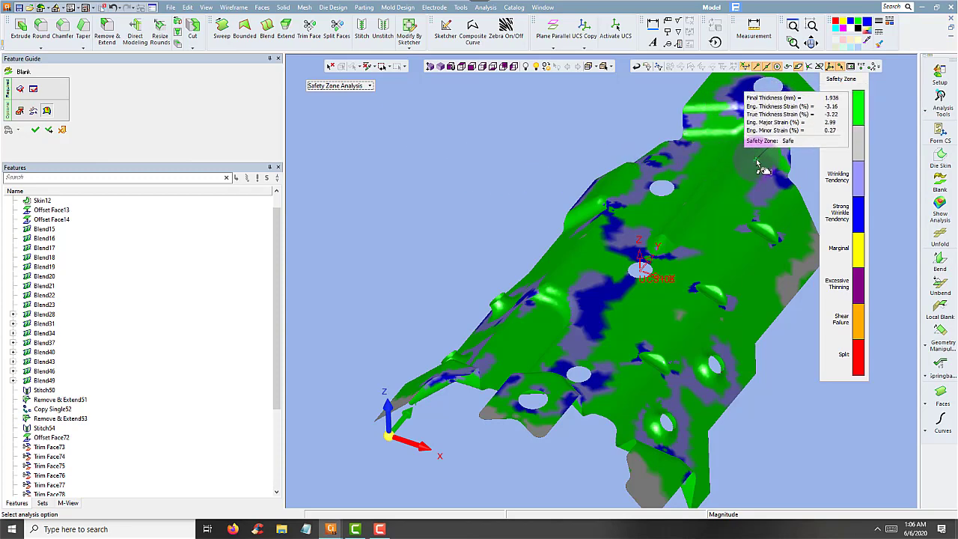
{"action": "mouse_move", "coordinate": [730, 146]}
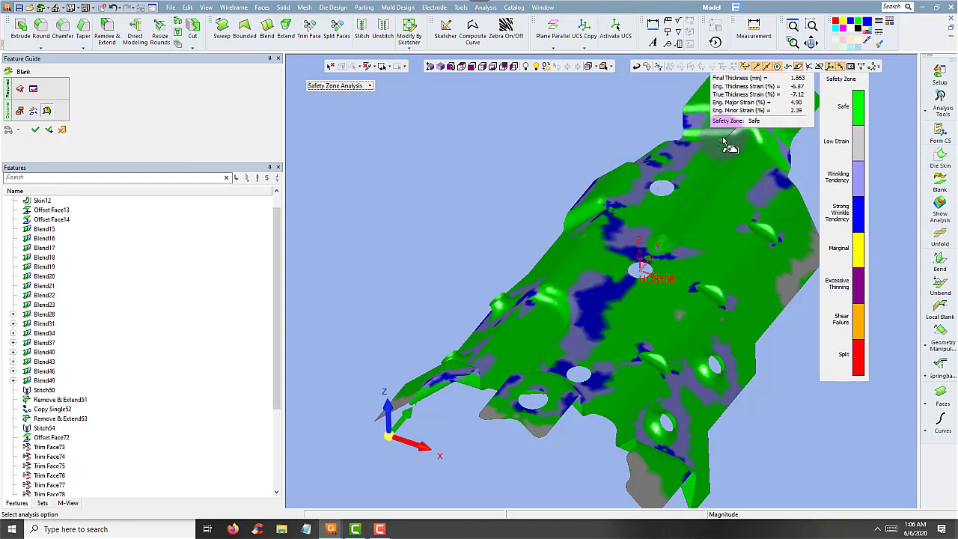
{"action": "mouse_move", "coordinate": [599, 329]}
{"action": "middle_mouse_down"}
{"action": "mouse_move", "coordinate": [588, 401]}
{"action": "mouse_move", "coordinate": [606, 372]}
{"action": "mouse_move", "coordinate": [609, 224]}
{"action": "mouse_move", "coordinate": [614, 259]}
{"action": "mouse_move", "coordinate": [563, 208]}
{"action": "middle_mouse_up"}
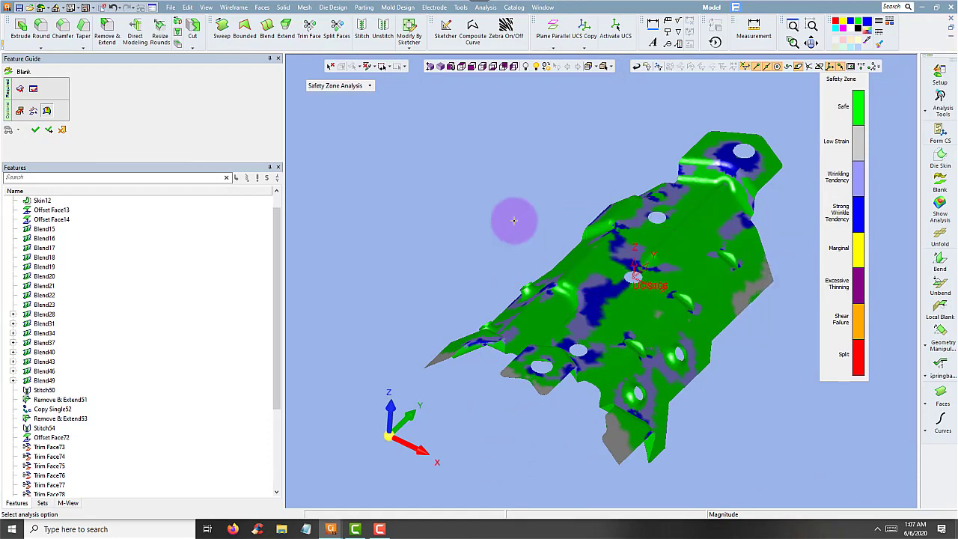
Run a Springback Analysis and orbit to inspect the 0.006–0.591 mm displacement colours.
{"action": "left_click", "coordinate": [352, 85]}
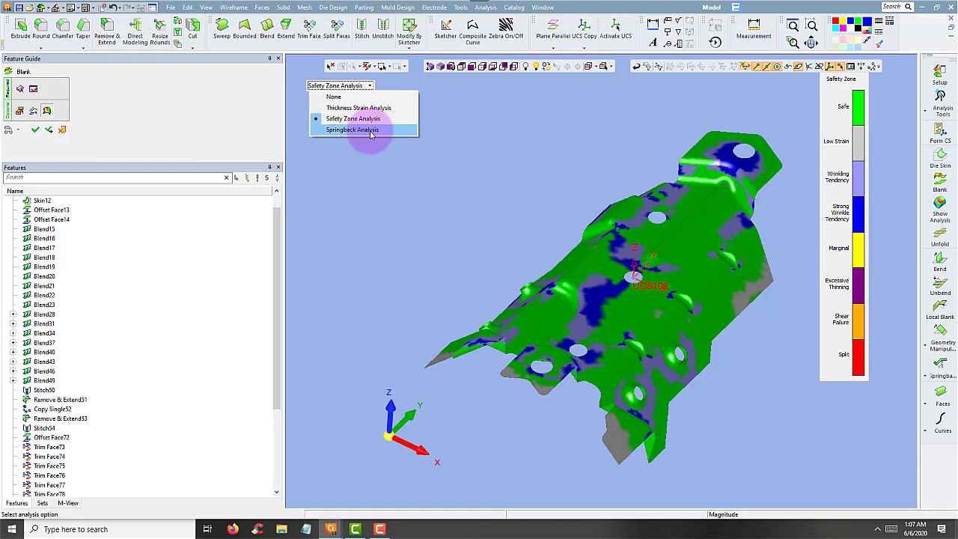
{"action": "left_click", "coordinate": [369, 131]}
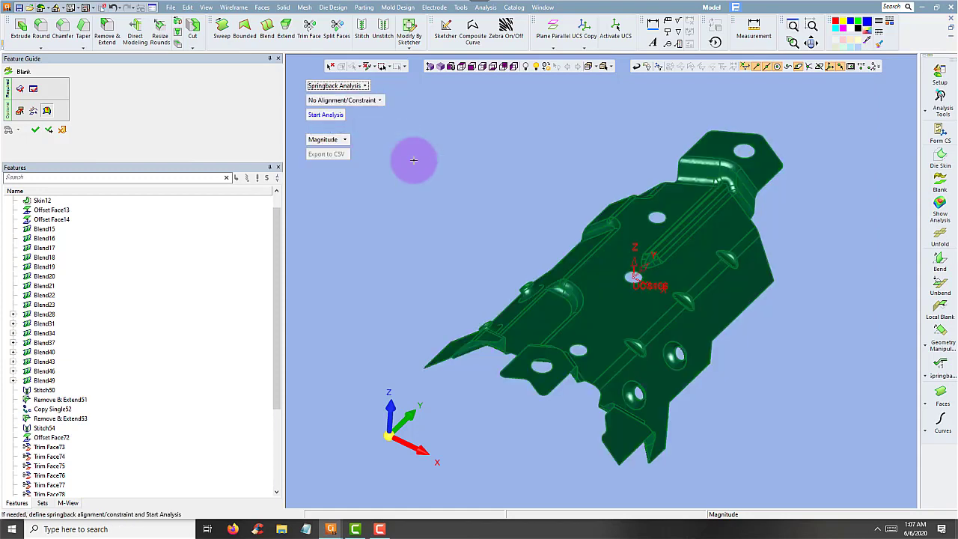
{"action": "left_click", "coordinate": [335, 114]}
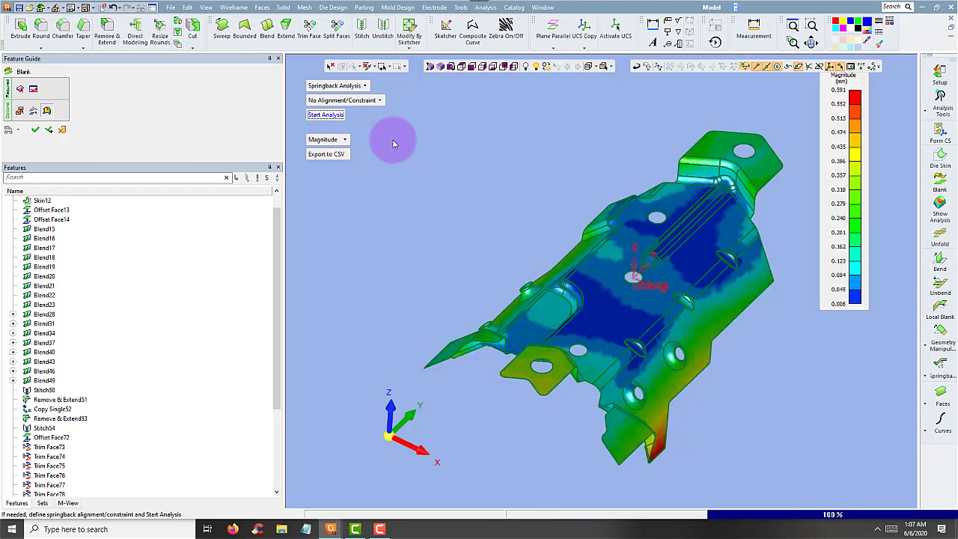
{"action": "mouse_move", "coordinate": [453, 164]}
{"action": "middle_mouse_down"}
{"action": "mouse_move", "coordinate": [456, 200]}
{"action": "mouse_move", "coordinate": [447, 181]}
{"action": "middle_mouse_up"}
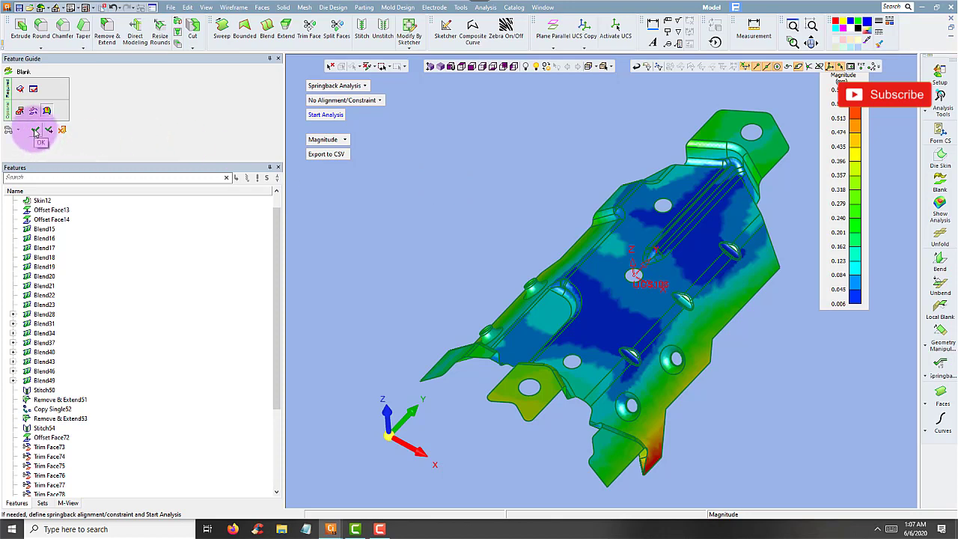
Accept Blank108 and view the bracket from the top with its flat outline.
{"action": "left_click", "coordinate": [35, 131]}
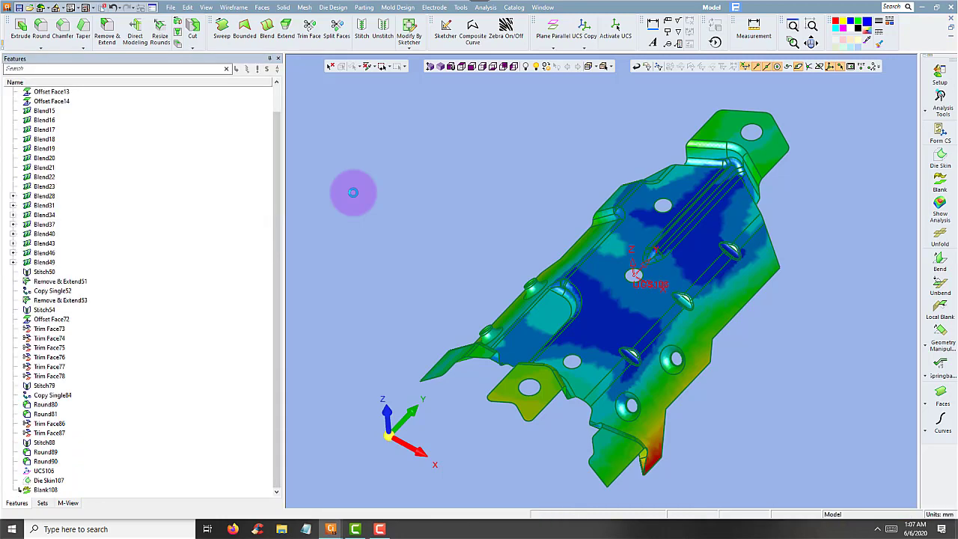
{"action": "mouse_move", "coordinate": [409, 217]}
{"action": "middle_mouse_down"}
{"action": "mouse_move", "coordinate": [396, 159]}
{"action": "mouse_move", "coordinate": [406, 134]}
{"action": "mouse_move", "coordinate": [392, 167]}
{"action": "mouse_move", "coordinate": [346, 154]}
{"action": "mouse_move", "coordinate": [359, 141]}
{"action": "mouse_move", "coordinate": [369, 155]}
{"action": "middle_mouse_up"}
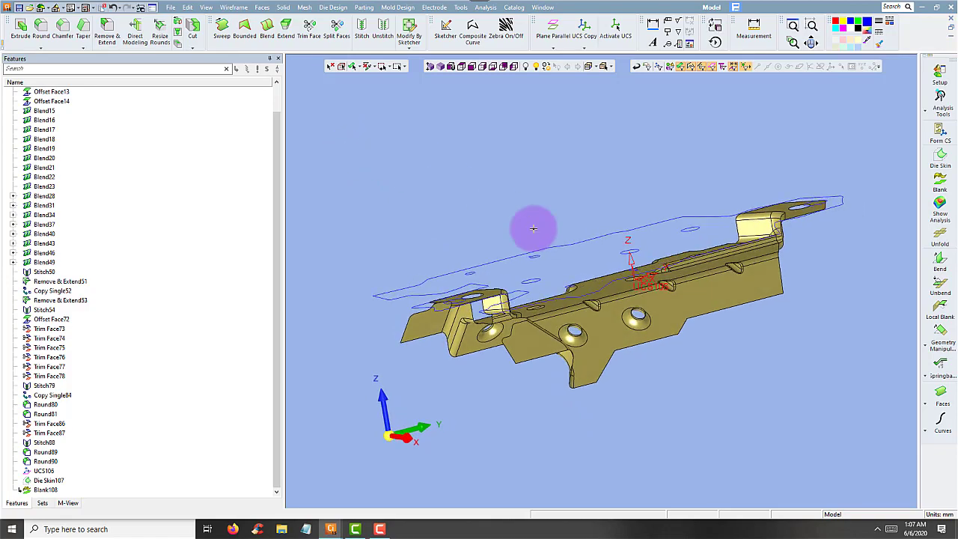
{"action": "mouse_move", "coordinate": [530, 218]}
{"action": "middle_mouse_down"}
{"action": "mouse_move", "coordinate": [546, 246]}
{"action": "mouse_move", "coordinate": [573, 250]}
{"action": "middle_mouse_up"}
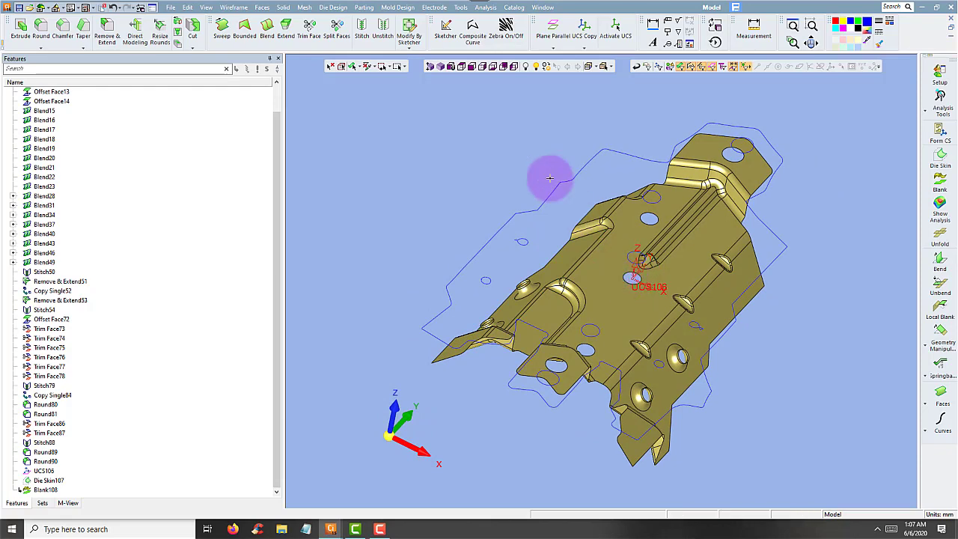
{"action": "left_click", "coordinate": [440, 68]}
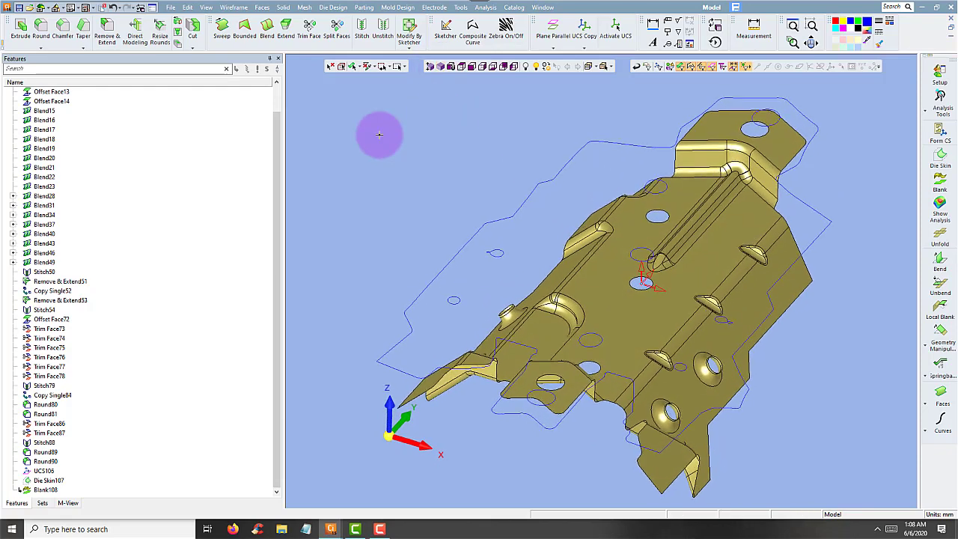
{"action": "left_click", "coordinate": [451, 65]}
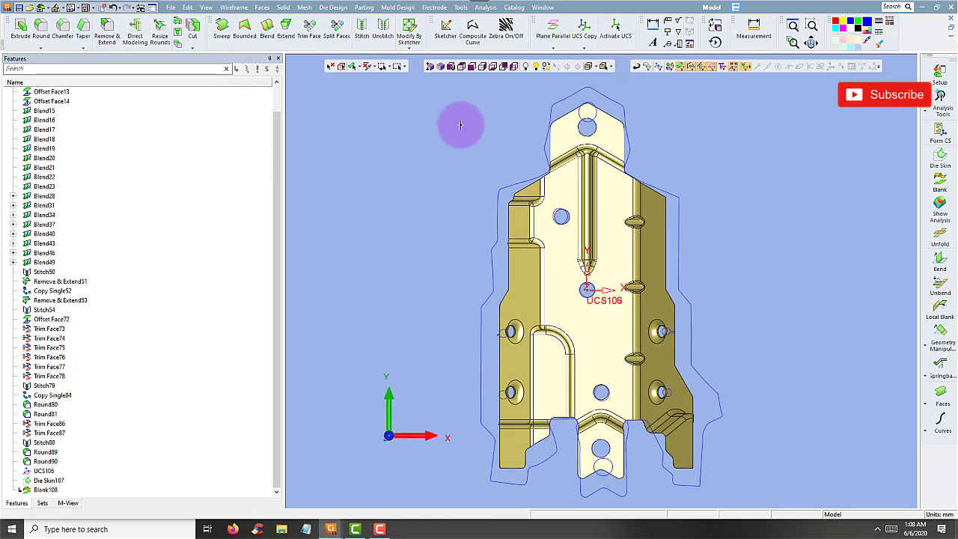
Review the Thickness Strain analysis, close it, and start a new Blank command.
{"action": "left_click", "coordinate": [333, 8]}
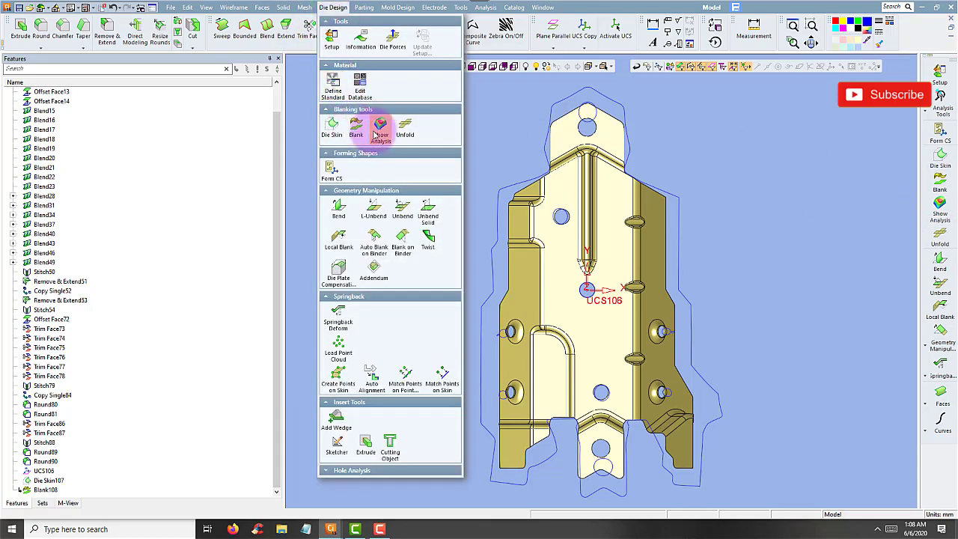
{"action": "left_click", "coordinate": [826, 203]}
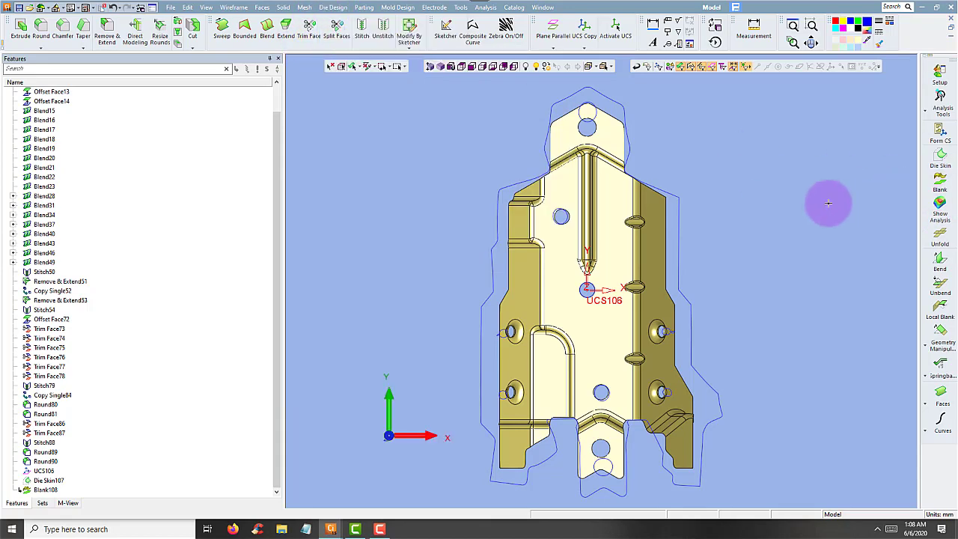
{"action": "left_click", "coordinate": [939, 213]}
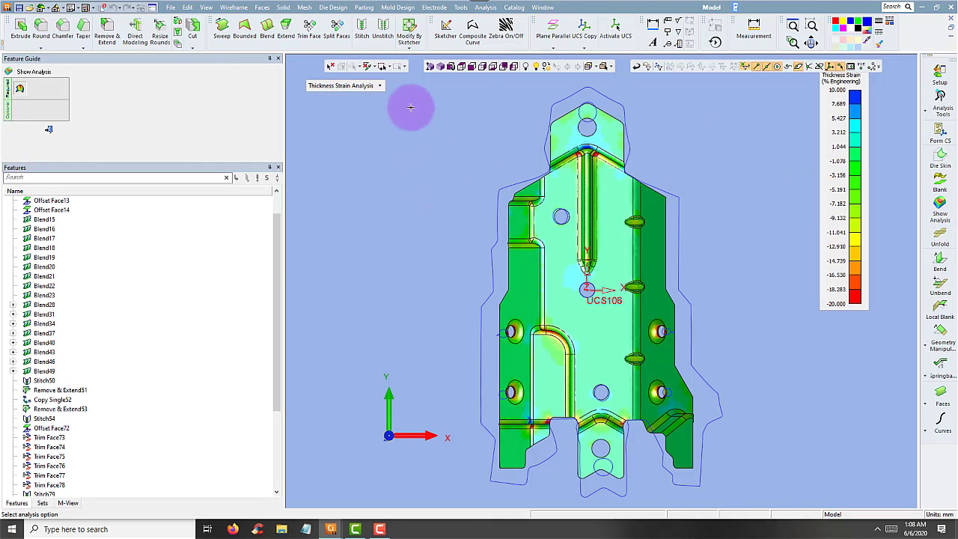
{"action": "left_click", "coordinate": [380, 87]}
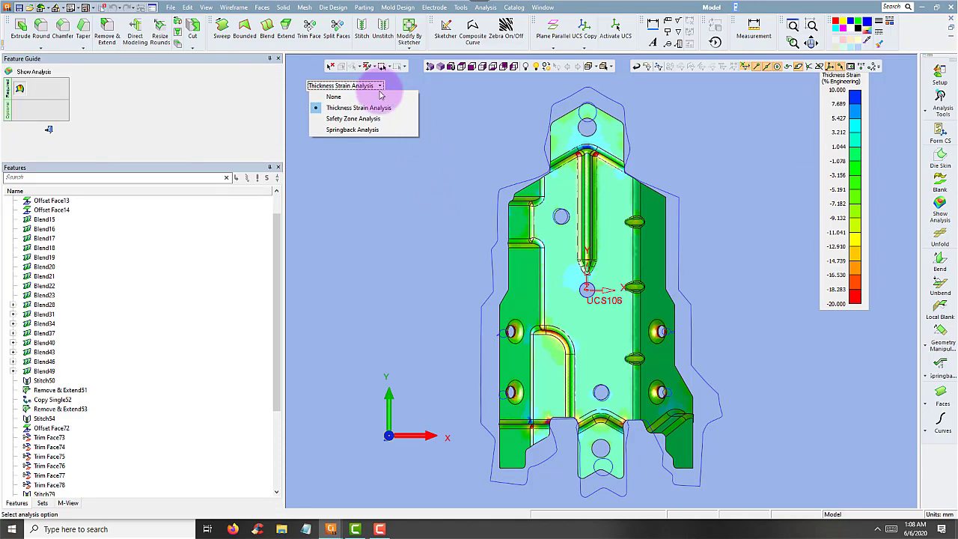
{"action": "left_click", "coordinate": [49, 129]}
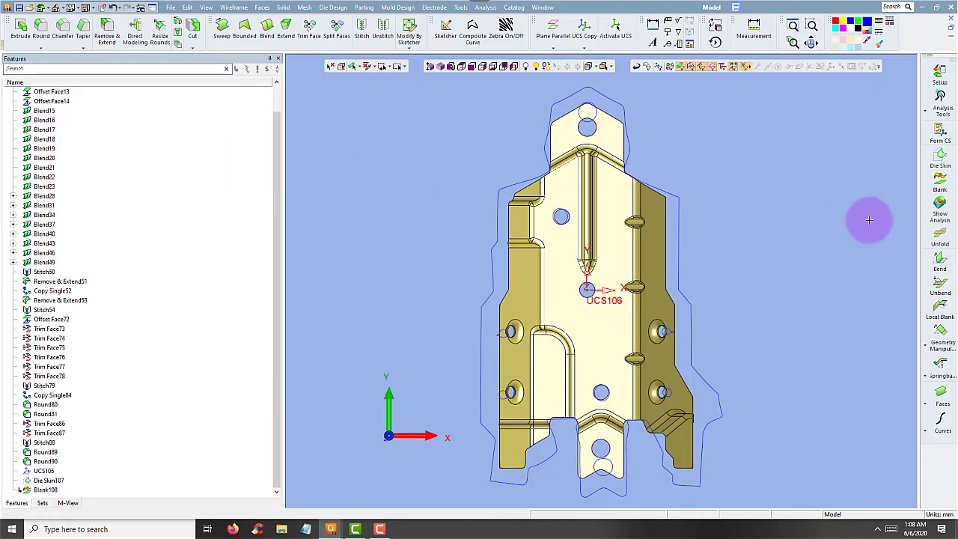
{"action": "left_click", "coordinate": [940, 183]}
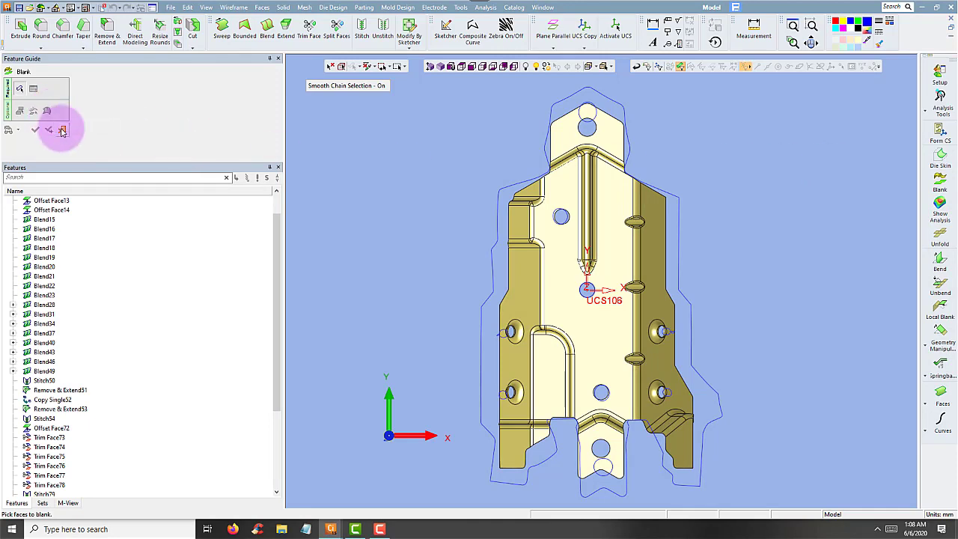
Edit Blank108 to turn on Show analysis results, then accept it.
{"action": "left_click", "coordinate": [62, 129]}
{"action": "right_click", "coordinate": [48, 490]}
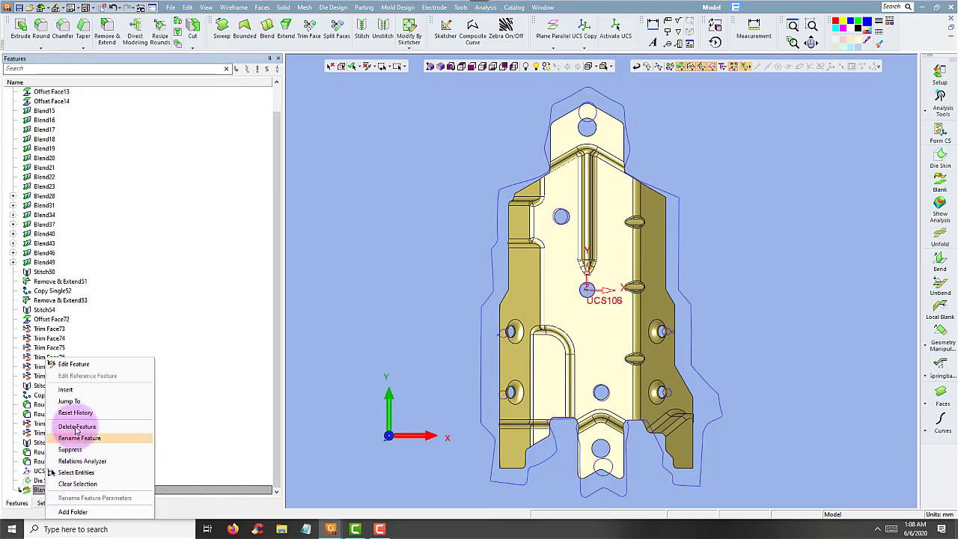
{"action": "left_click", "coordinate": [179, 284]}
{"action": "left_click", "coordinate": [49, 112]}
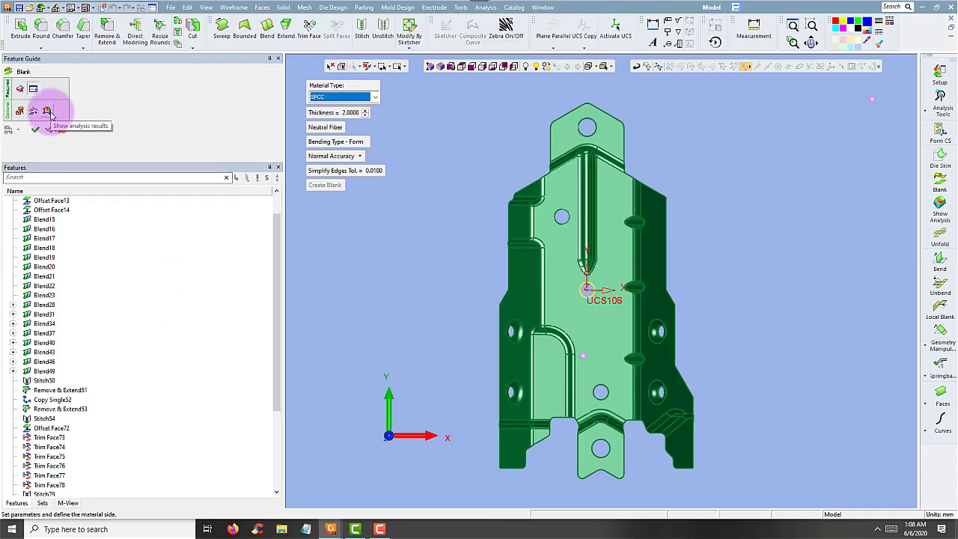
{"action": "left_click", "coordinate": [63, 129]}
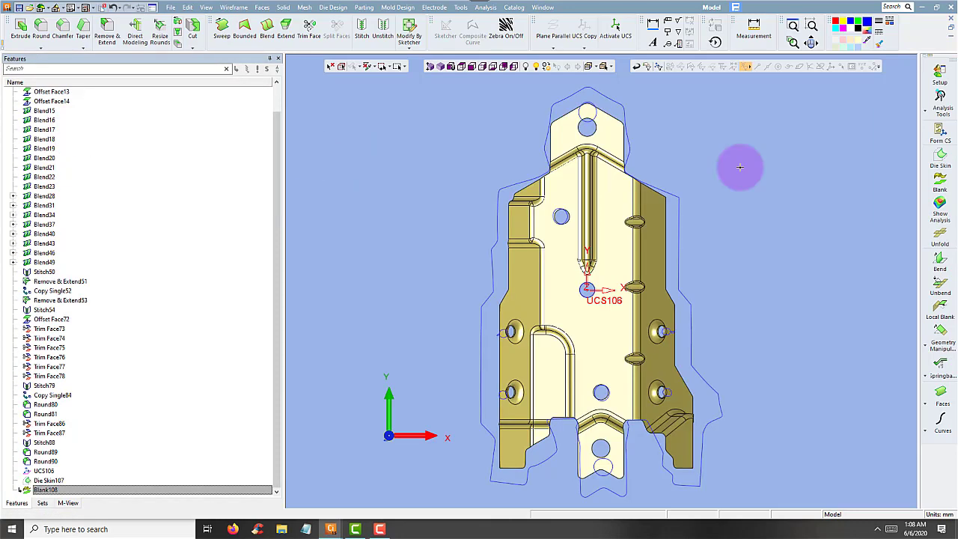
Display the thickness strain analysis on the bracket, then close it.
{"action": "left_click", "coordinate": [938, 214]}
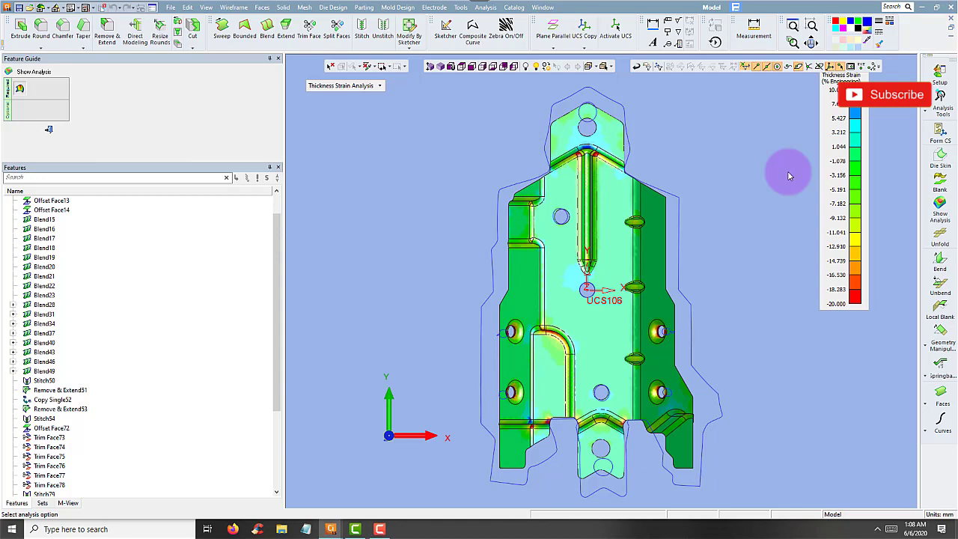
{"action": "left_click", "coordinate": [376, 86]}
{"action": "left_click", "coordinate": [444, 114]}
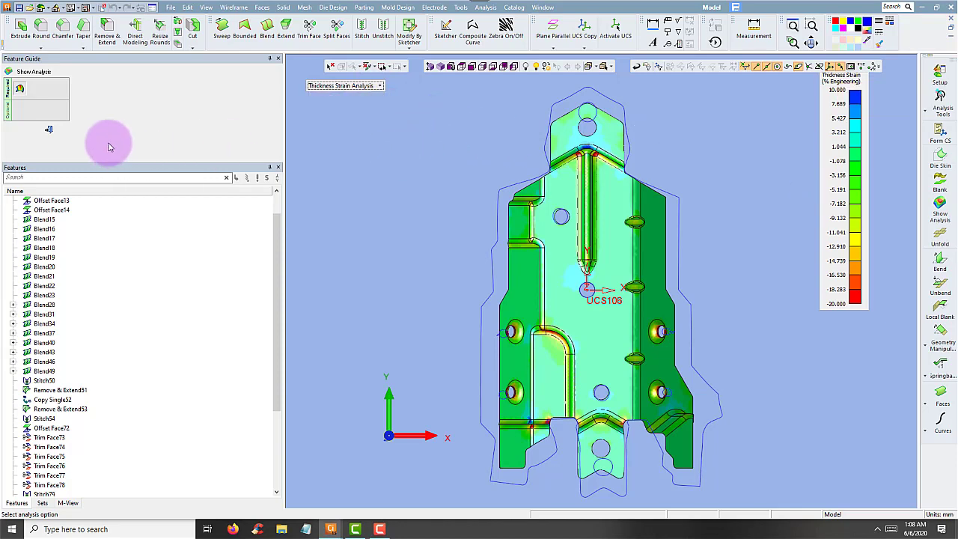
{"action": "left_click", "coordinate": [51, 131]}
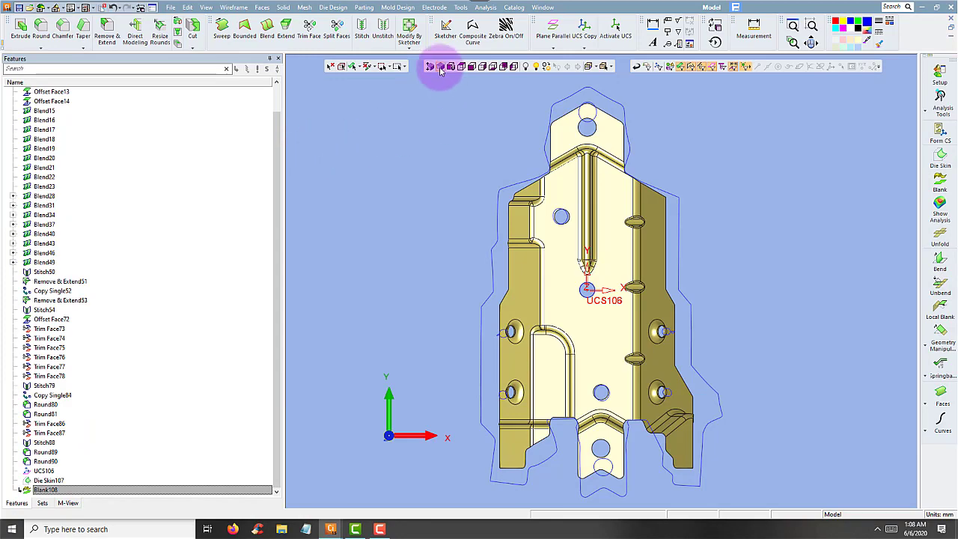
{"action": "middle_click_drag", "start_coordinate": [438, 75], "coordinate": [441, 121]}
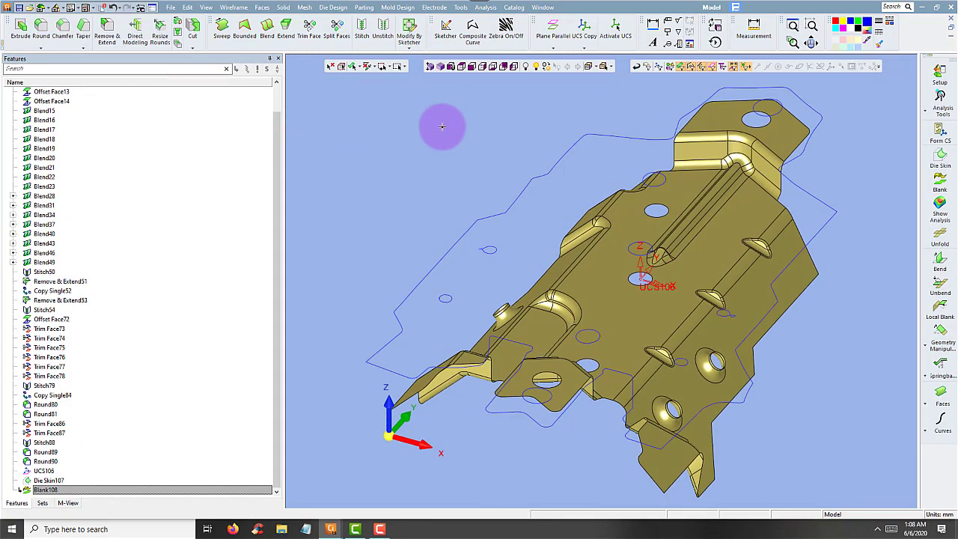
{"action": "mouse_move", "coordinate": [442, 128]}
{"action": "middle_mouse_down"}
{"action": "mouse_move", "coordinate": [496, 155]}
{"action": "mouse_move", "coordinate": [457, 151]}
{"action": "middle_mouse_up"}
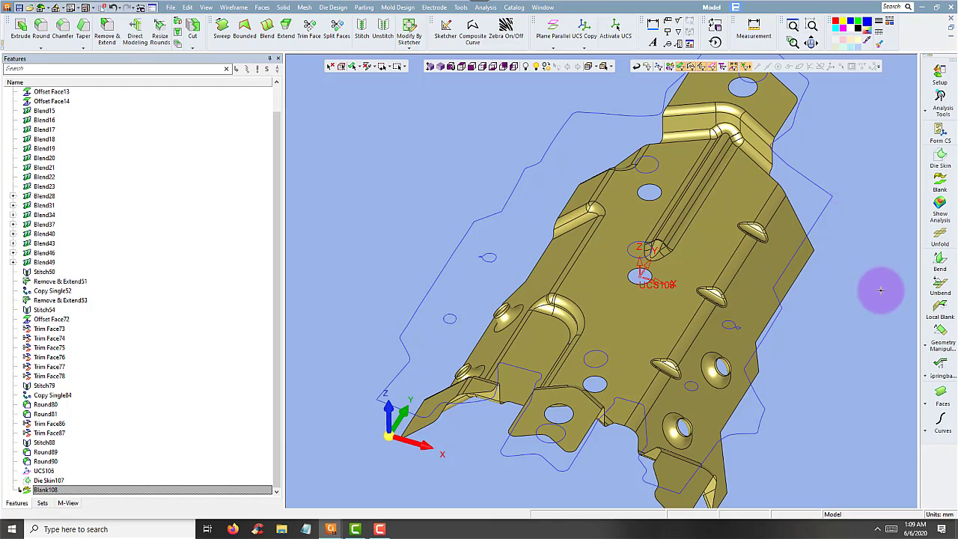
{"action": "left_click", "coordinate": [944, 317]}
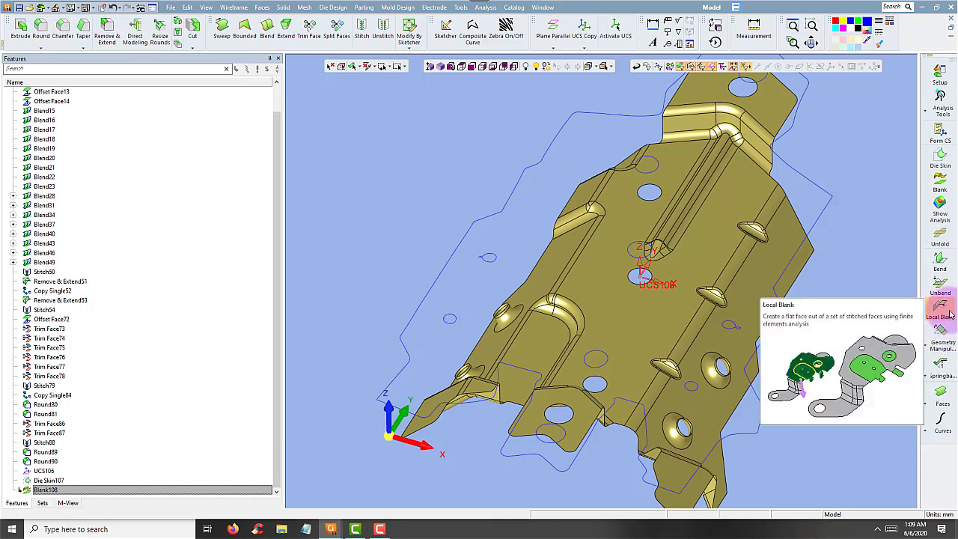
{"action": "left_click", "coordinate": [940, 178]}
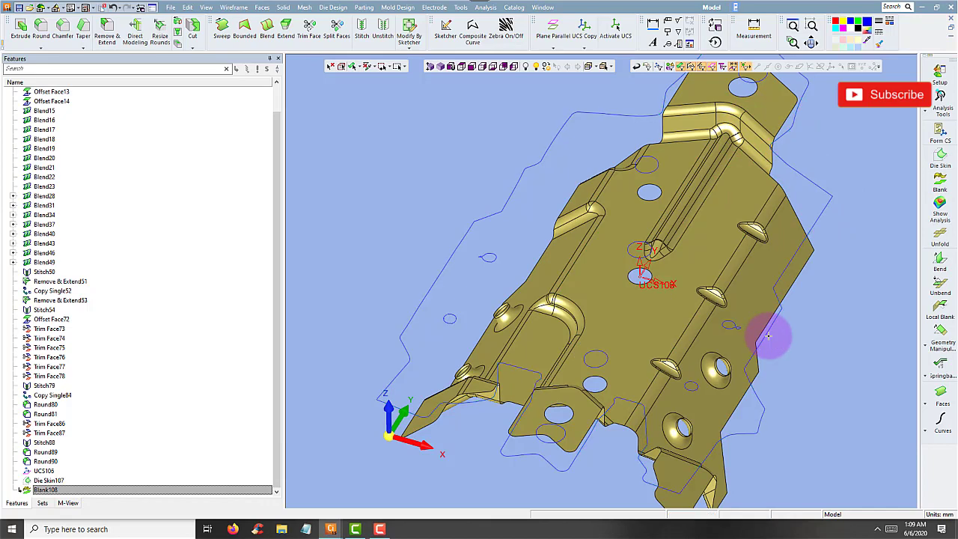
{"action": "left_click", "coordinate": [944, 309]}
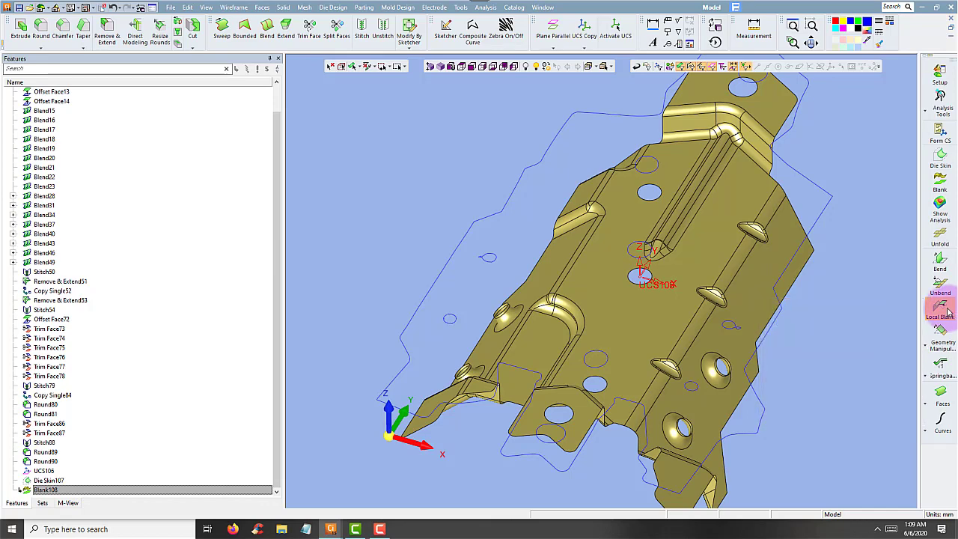
Start Local Blank with the large flat face as reference and pick the end tab.
{"action": "left_click", "coordinate": [941, 309]}
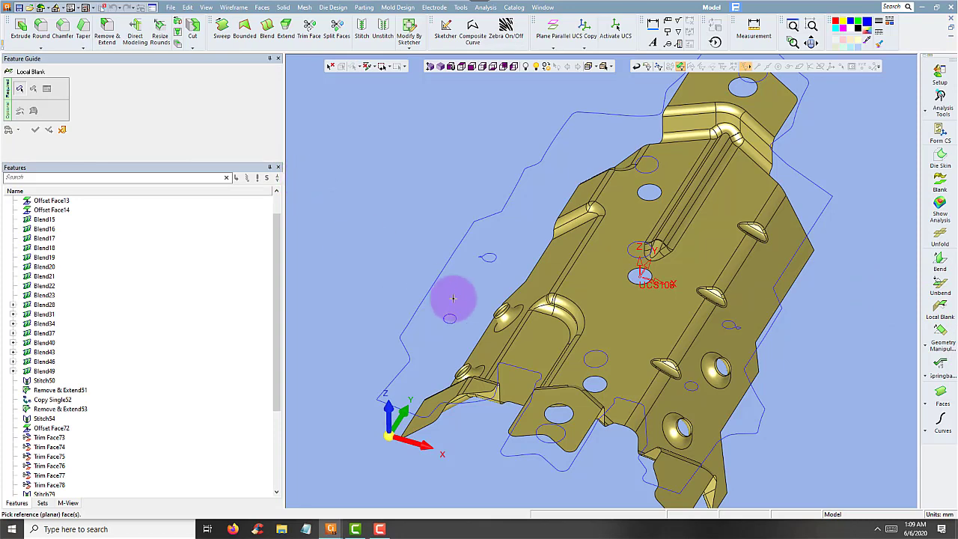
{"action": "left_click", "coordinate": [631, 325]}
{"action": "middle_click", "coordinate": [461, 164]}
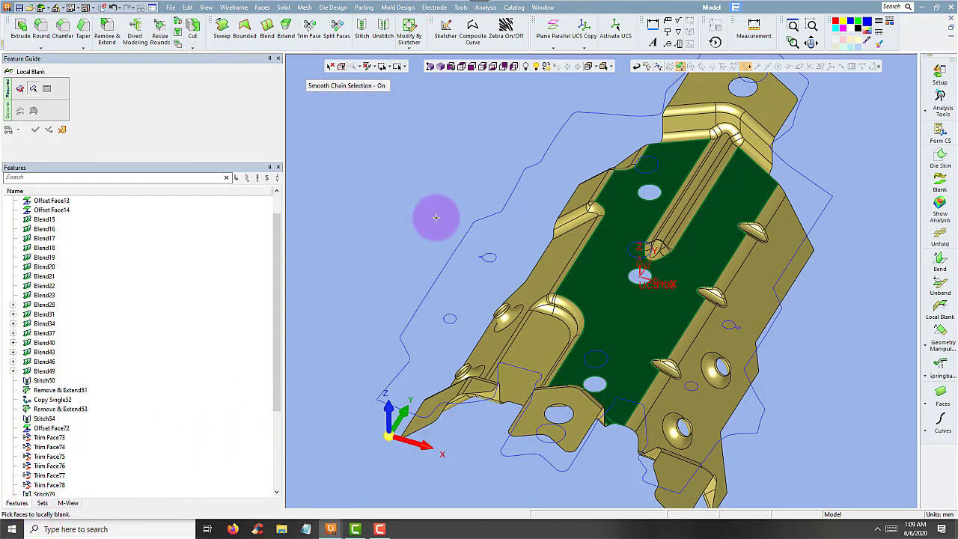
{"action": "mouse_move", "coordinate": [445, 193]}
{"action": "middle_mouse_down"}
{"action": "mouse_move", "coordinate": [384, 199]}
{"action": "mouse_move", "coordinate": [387, 235]}
{"action": "mouse_move", "coordinate": [423, 168]}
{"action": "mouse_move", "coordinate": [535, 337]}
{"action": "middle_mouse_up"}
{"action": "left_click", "coordinate": [511, 389]}
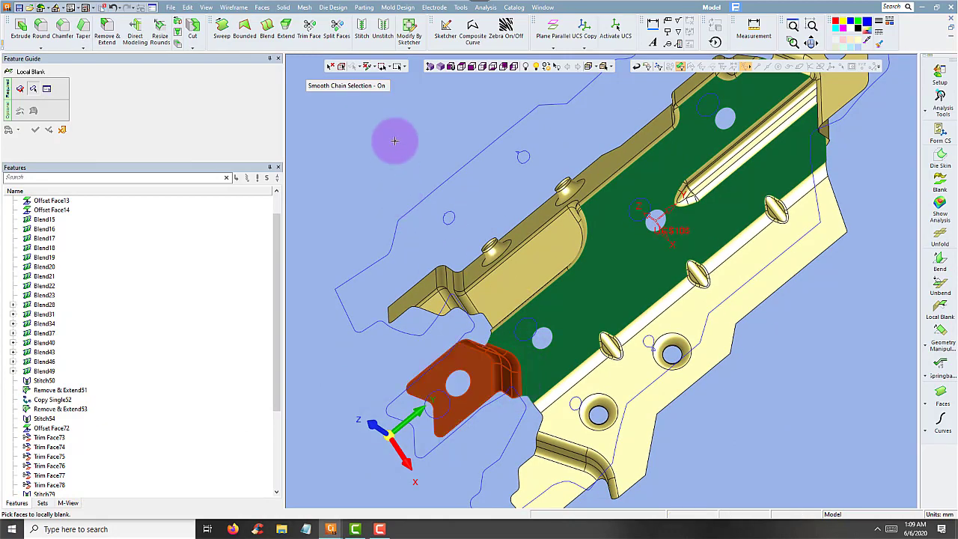
Add the blend beside the tab, clear the picks, and re-pick the tab with its blend.
{"action": "mouse_move", "coordinate": [394, 140]}
{"action": "middle_mouse_down"}
{"action": "mouse_move", "coordinate": [380, 178]}
{"action": "mouse_move", "coordinate": [484, 141]}
{"action": "mouse_move", "coordinate": [396, 92]}
{"action": "middle_mouse_up"}
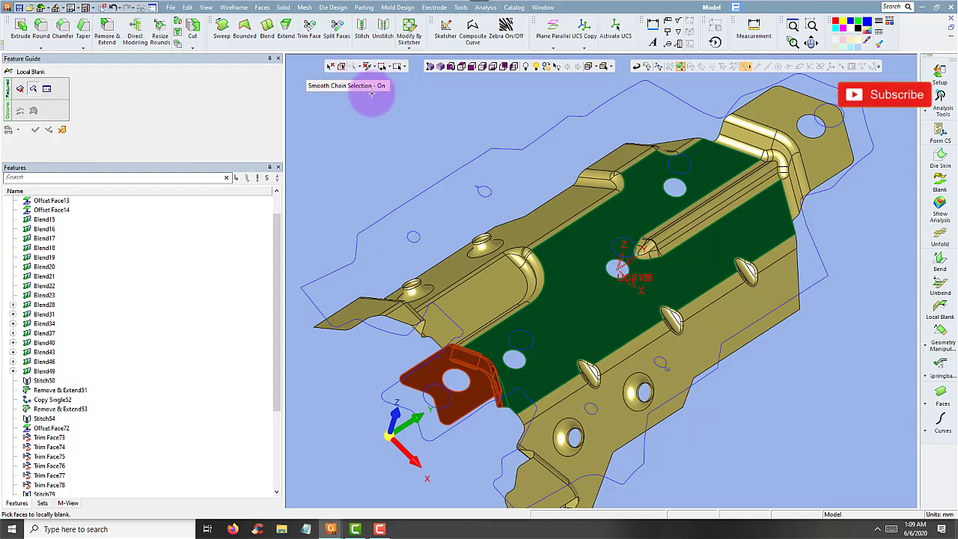
{"action": "mouse_move", "coordinate": [407, 128]}
{"action": "middle_mouse_down"}
{"action": "mouse_move", "coordinate": [407, 208]}
{"action": "mouse_move", "coordinate": [374, 439]}
{"action": "middle_mouse_up"}
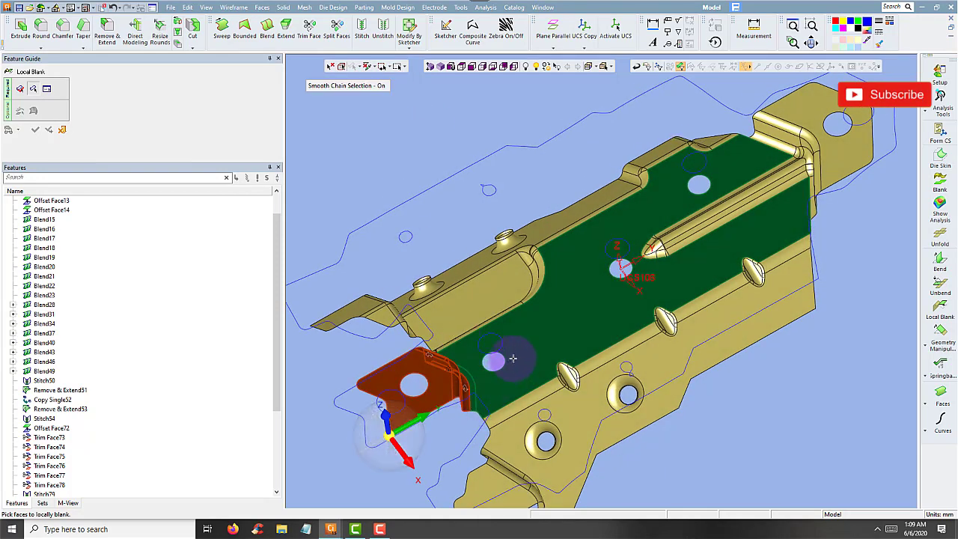
{"action": "middle_click_drag", "start_coordinate": [513, 359], "coordinate": [578, 267]}
{"action": "left_click", "coordinate": [568, 294]}
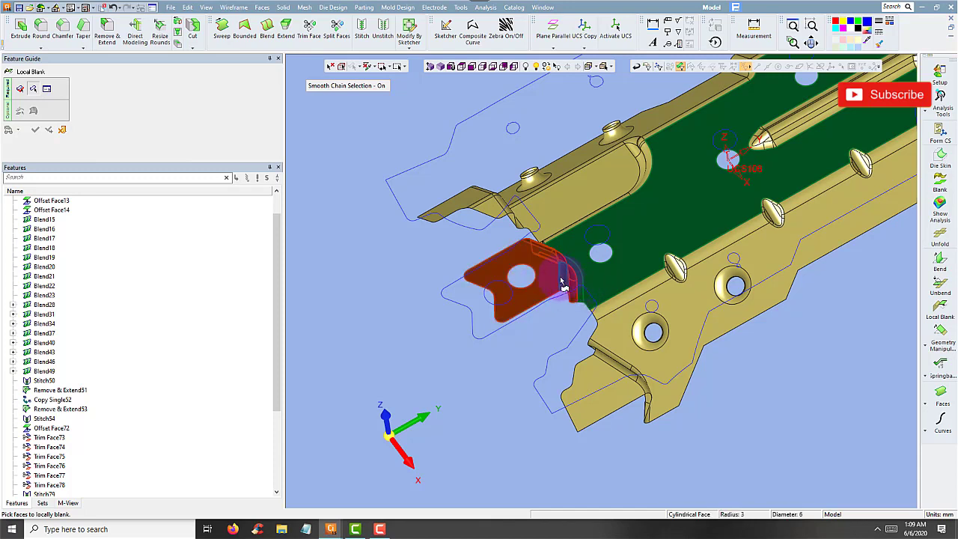
{"action": "left_click", "coordinate": [573, 294]}
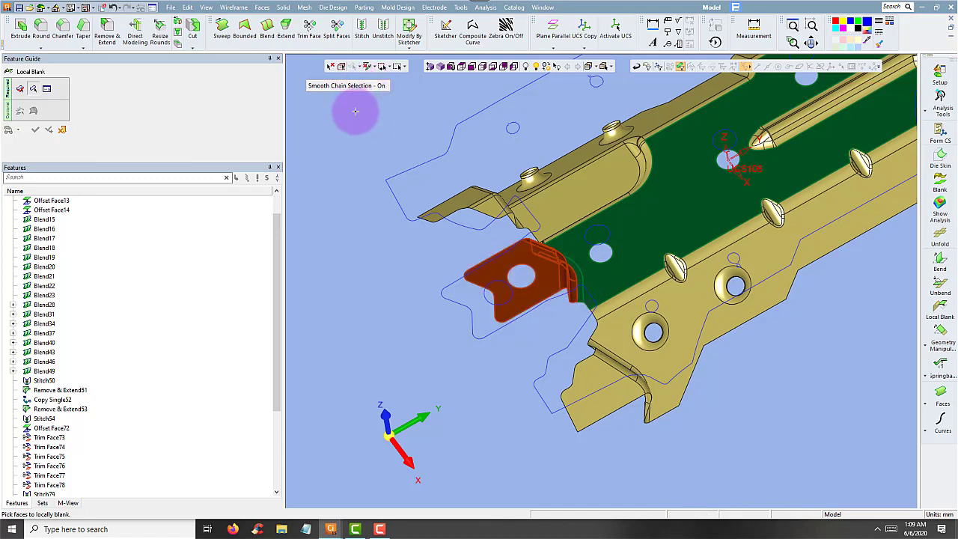
{"action": "left_click", "coordinate": [330, 66]}
{"action": "left_click", "coordinate": [550, 287]}
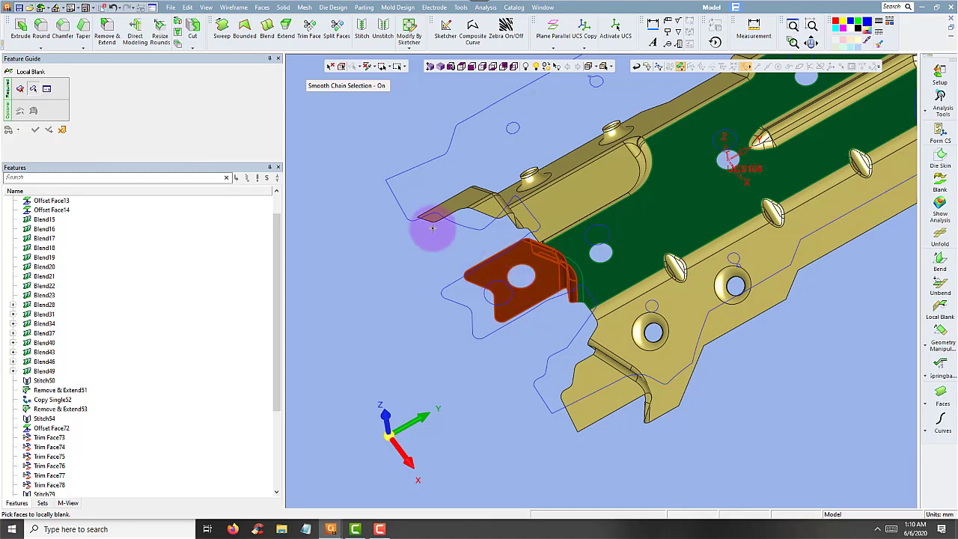
Box-select the top tab faces in top view and confirm the Local Blank selection.
{"action": "mouse_move", "coordinate": [406, 239]}
{"action": "middle_mouse_down"}
{"action": "mouse_move", "coordinate": [385, 240]}
{"action": "mouse_move", "coordinate": [763, 274]}
{"action": "mouse_move", "coordinate": [659, 278]}
{"action": "mouse_move", "coordinate": [726, 224]}
{"action": "mouse_move", "coordinate": [808, 262]}
{"action": "mouse_move", "coordinate": [609, 171]}
{"action": "middle_mouse_up"}
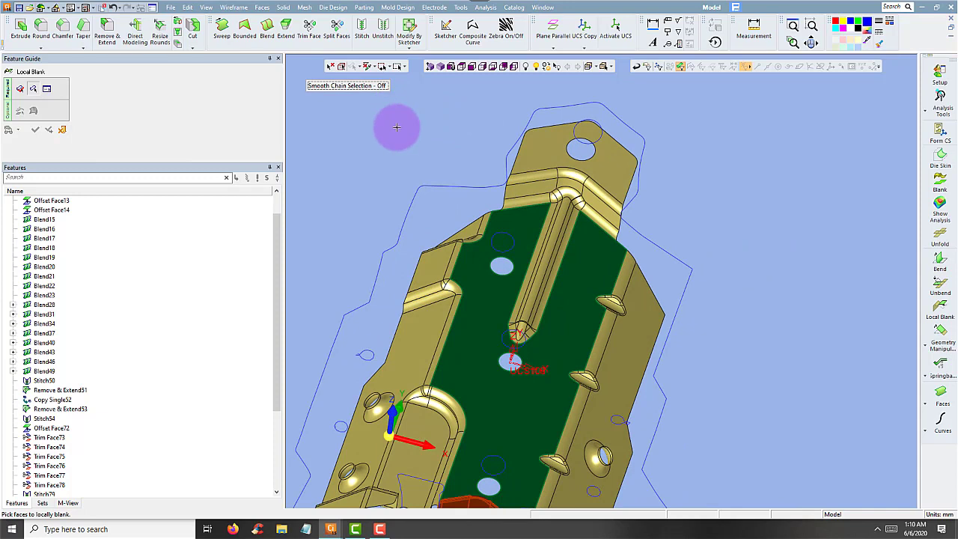
{"action": "left_click", "coordinate": [461, 65]}
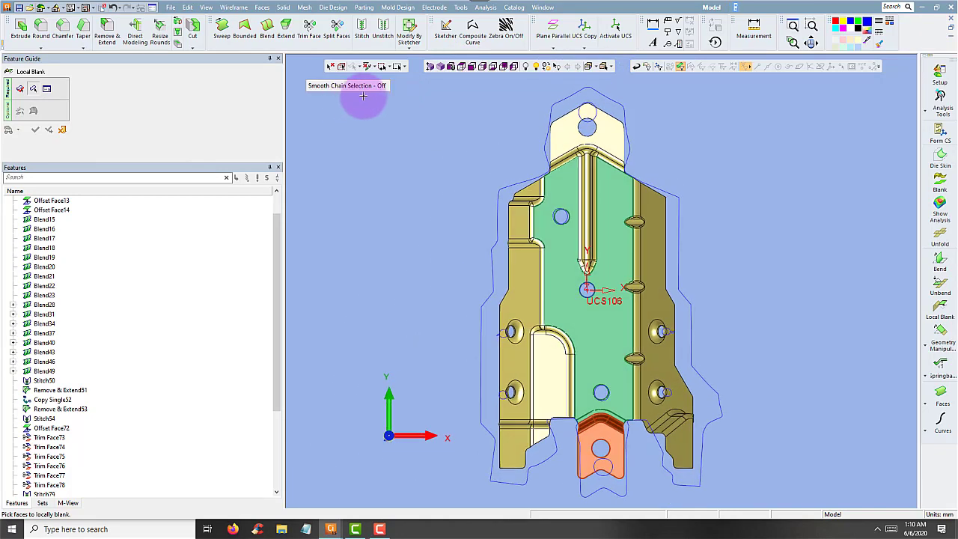
{"action": "middle_click_drag", "start_coordinate": [447, 98], "coordinate": [436, 145], "text": "ctrl"}
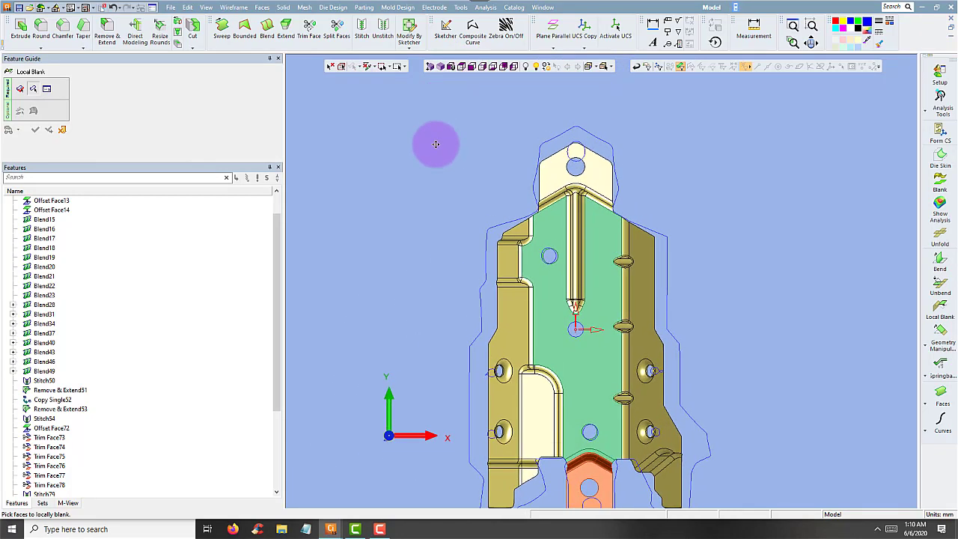
{"action": "scroll", "coordinate": [472, 162], "scroll_direction": "up", "scroll_amount": 3}
{"action": "left_click_drag", "start_coordinate": [725, 216], "coordinate": [560, 122]}
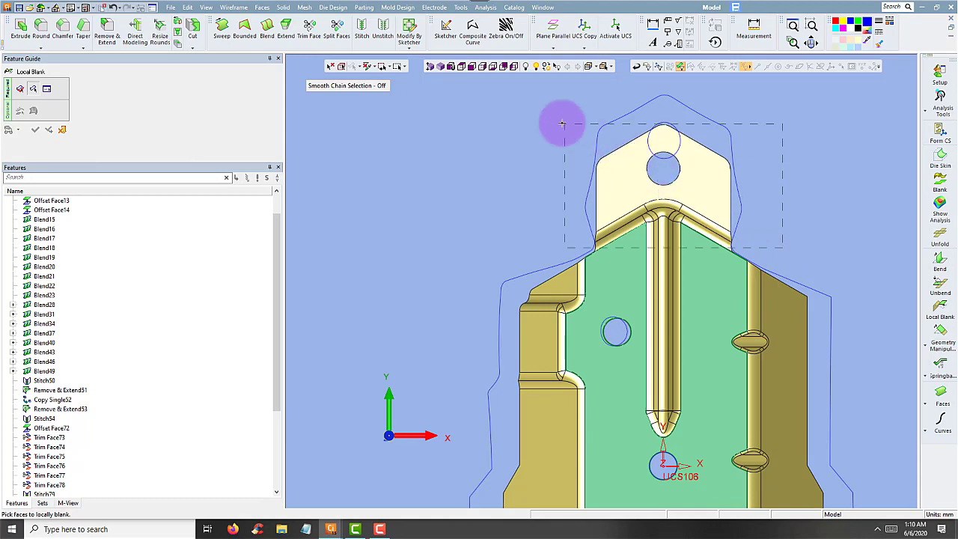
{"action": "mouse_move", "coordinate": [773, 222]}
{"action": "middle_mouse_down"}
{"action": "mouse_move", "coordinate": [796, 195]}
{"action": "mouse_move", "coordinate": [793, 180]}
{"action": "middle_mouse_up"}
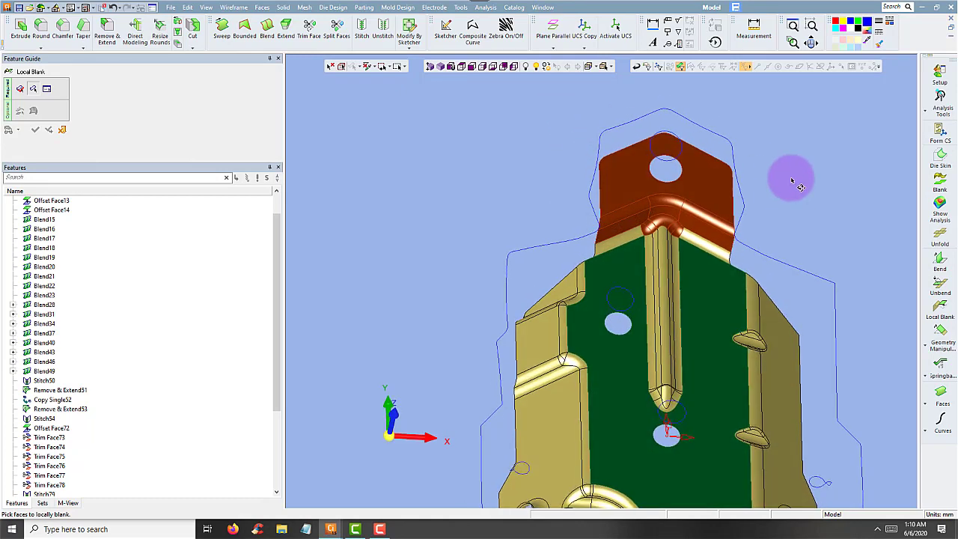
{"action": "left_click", "coordinate": [690, 245]}
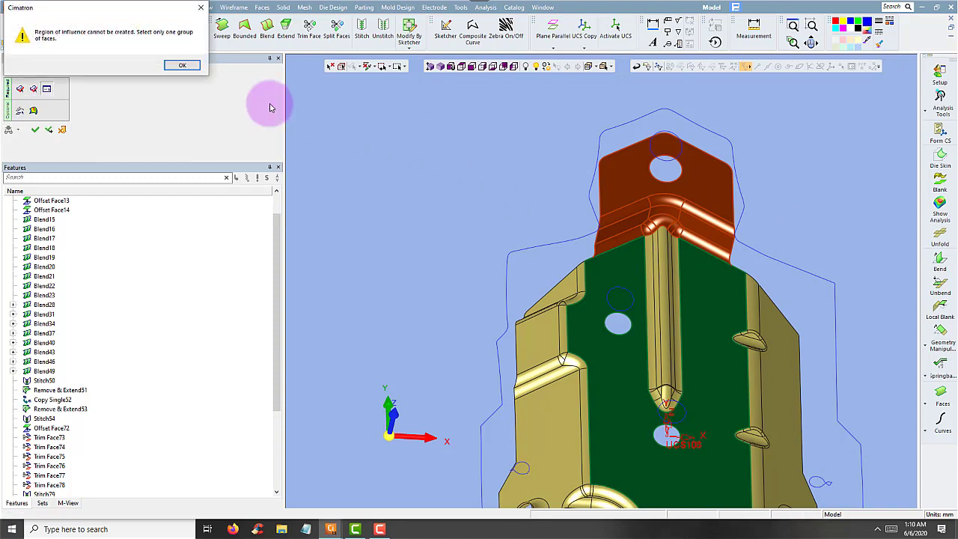
Dismiss the face-group warning and clear the previously picked faces.
{"action": "left_click", "coordinate": [185, 70]}
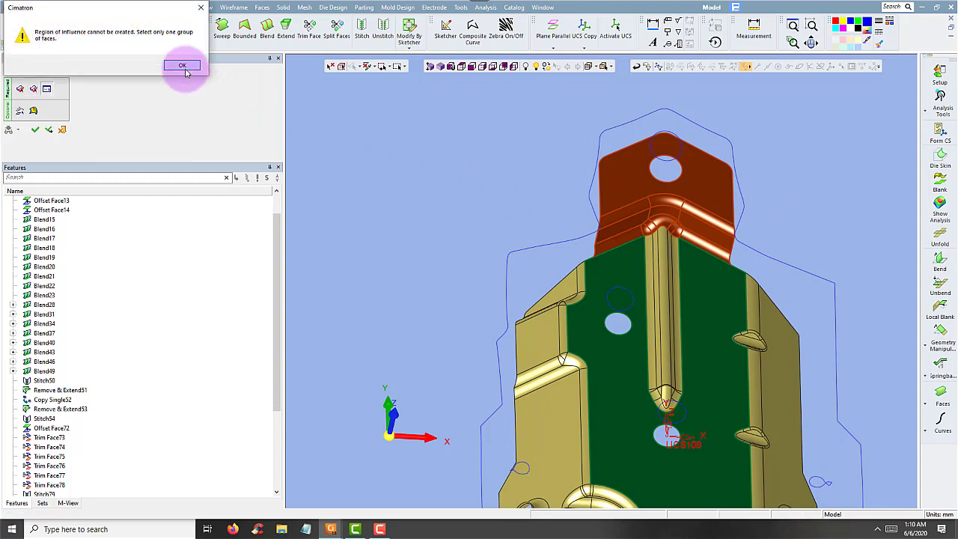
{"action": "scroll", "coordinate": [494, 180], "scroll_direction": "down", "scroll_amount": 2}
{"action": "scroll", "coordinate": [521, 199], "scroll_direction": "down", "scroll_amount": 1}
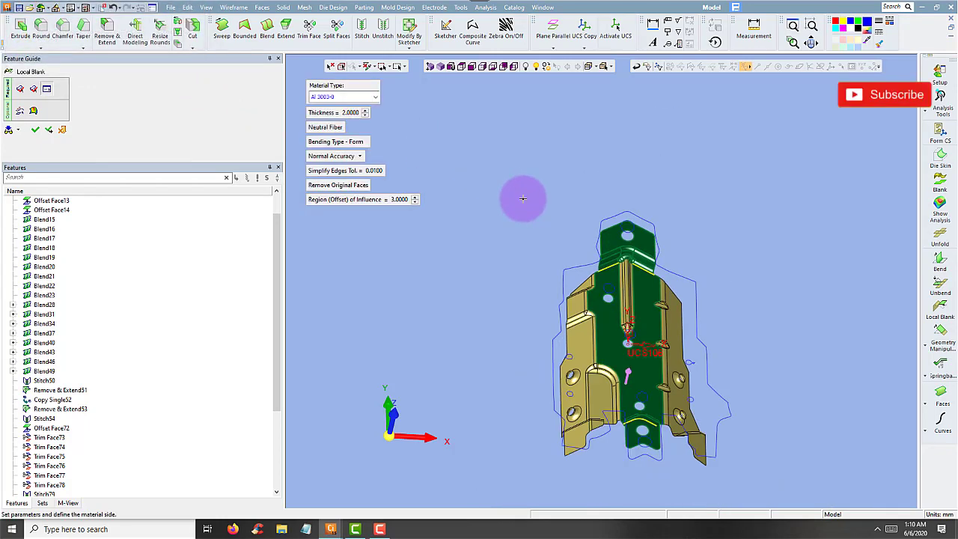
{"action": "scroll", "coordinate": [502, 172], "scroll_direction": "down", "scroll_amount": 1}
{"action": "mouse_move", "coordinate": [471, 146]}
{"action": "middle_mouse_down"}
{"action": "mouse_move", "coordinate": [515, 241]}
{"action": "mouse_move", "coordinate": [509, 199]}
{"action": "middle_mouse_up"}
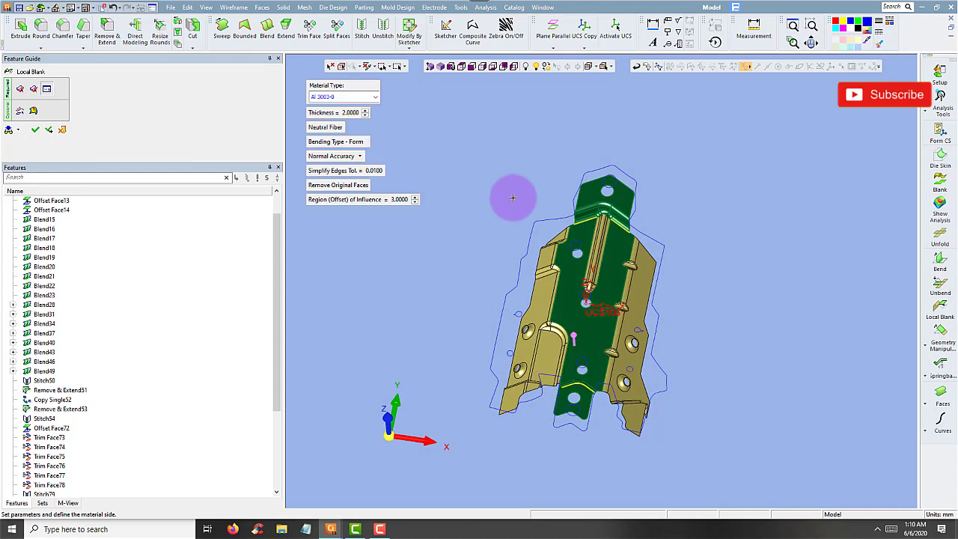
{"action": "left_click", "coordinate": [33, 89]}
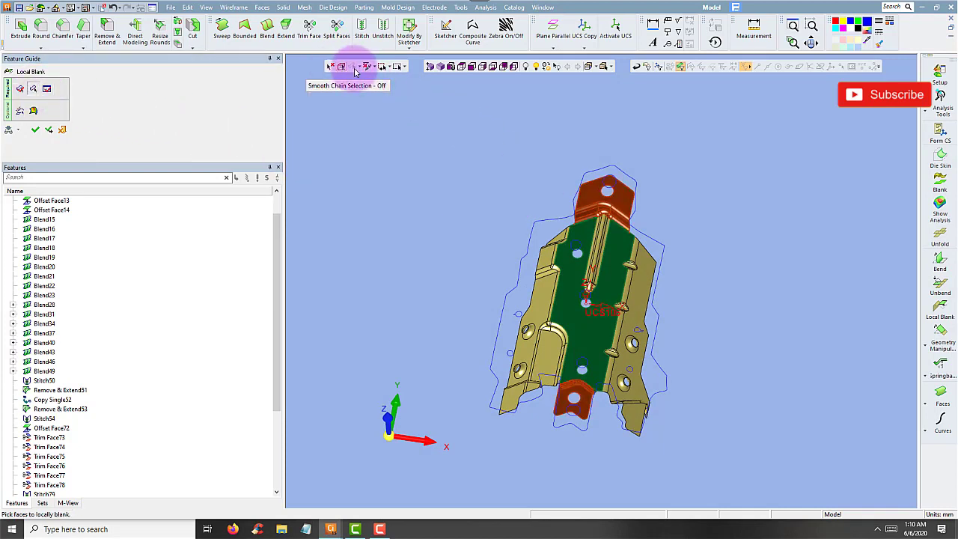
{"action": "left_click", "coordinate": [333, 68]}
{"action": "left_click", "coordinate": [334, 68]}
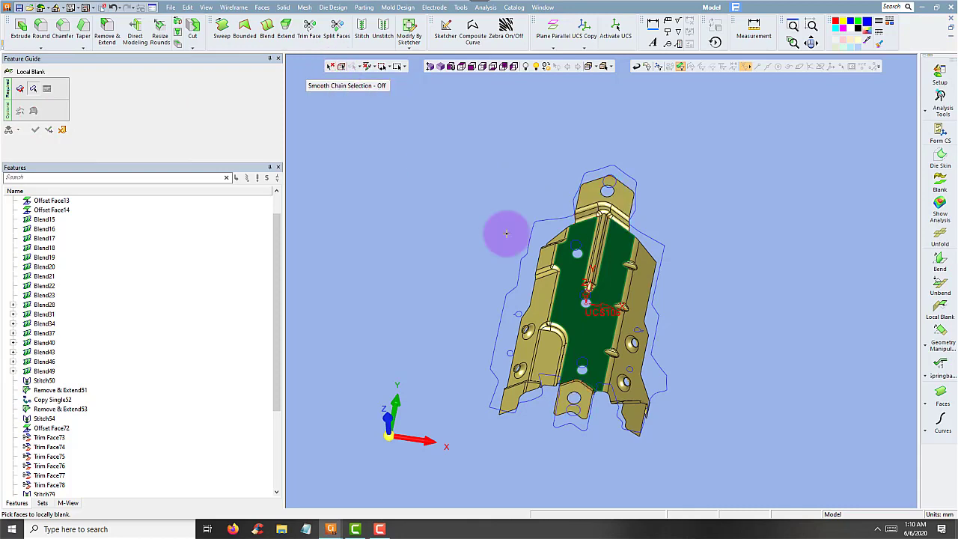
Re-pick the top tab faces to blank from a top view.
{"action": "scroll", "coordinate": [634, 218], "scroll_direction": "up", "scroll_amount": 3}
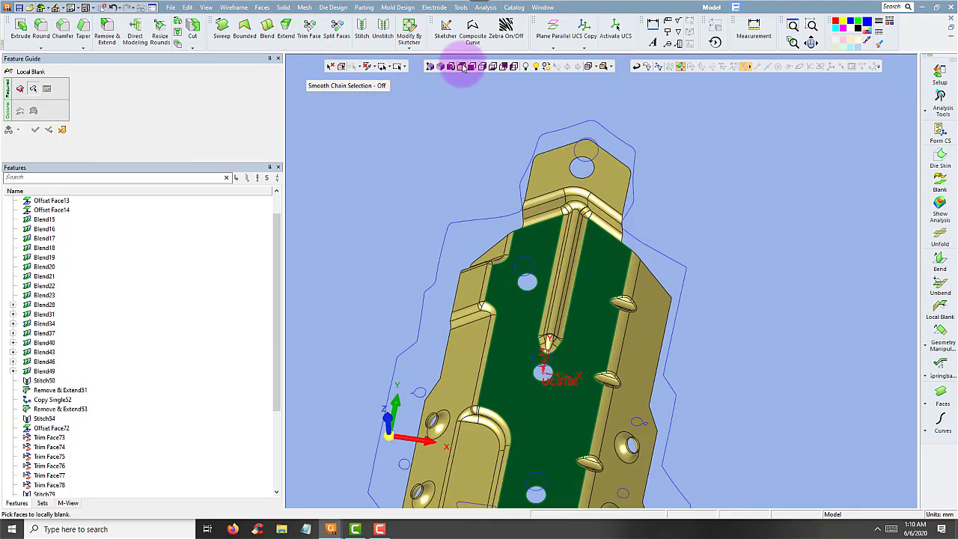
{"action": "left_click", "coordinate": [461, 66]}
{"action": "middle_click_drag", "start_coordinate": [543, 138], "coordinate": [648, 174]}
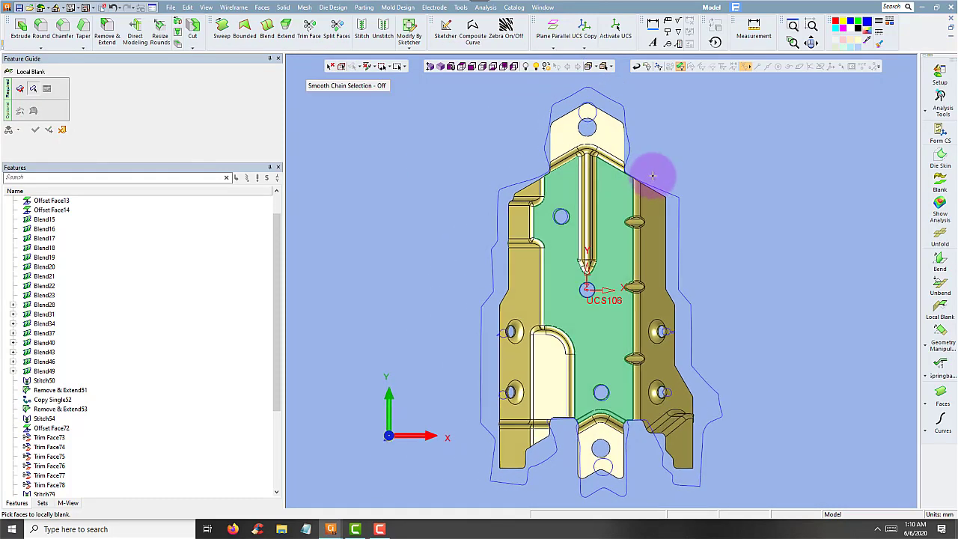
{"action": "left_click", "coordinate": [572, 104]}
{"action": "scroll", "coordinate": [644, 146], "scroll_direction": "up", "scroll_amount": 3}
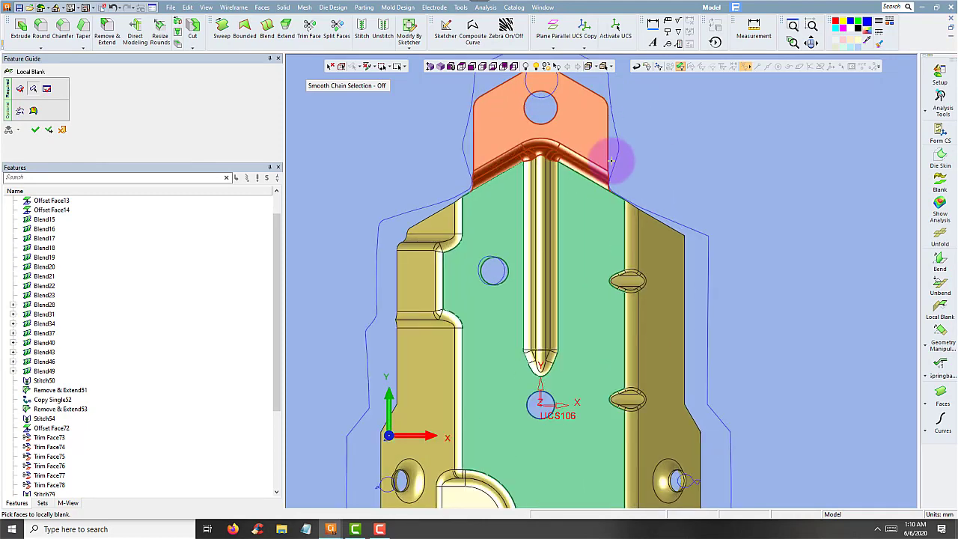
{"action": "scroll", "coordinate": [591, 179], "scroll_direction": "up", "scroll_amount": 2}
{"action": "middle_click_drag", "start_coordinate": [571, 200], "coordinate": [620, 157]}
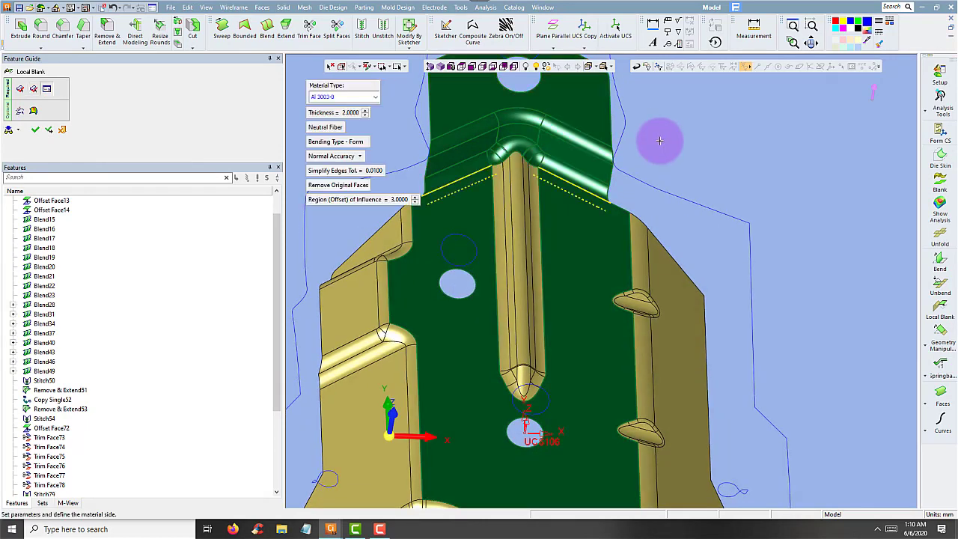
{"action": "scroll", "coordinate": [659, 140], "scroll_direction": "down", "scroll_amount": 3}
{"action": "middle_click_drag", "start_coordinate": [688, 143], "coordinate": [665, 154]}
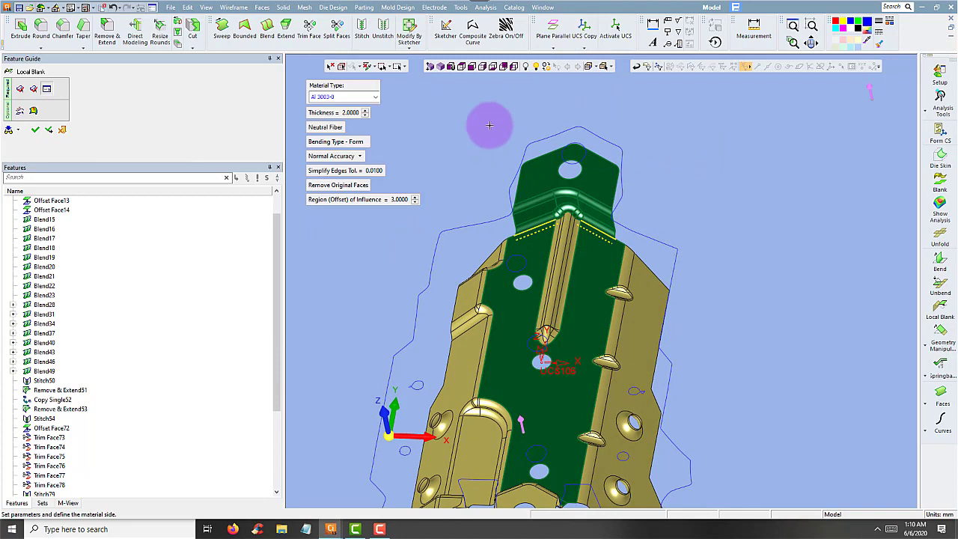
Check the material type stays Al 3003-0, then exit Local Blank.
{"action": "left_click", "coordinate": [376, 98]}
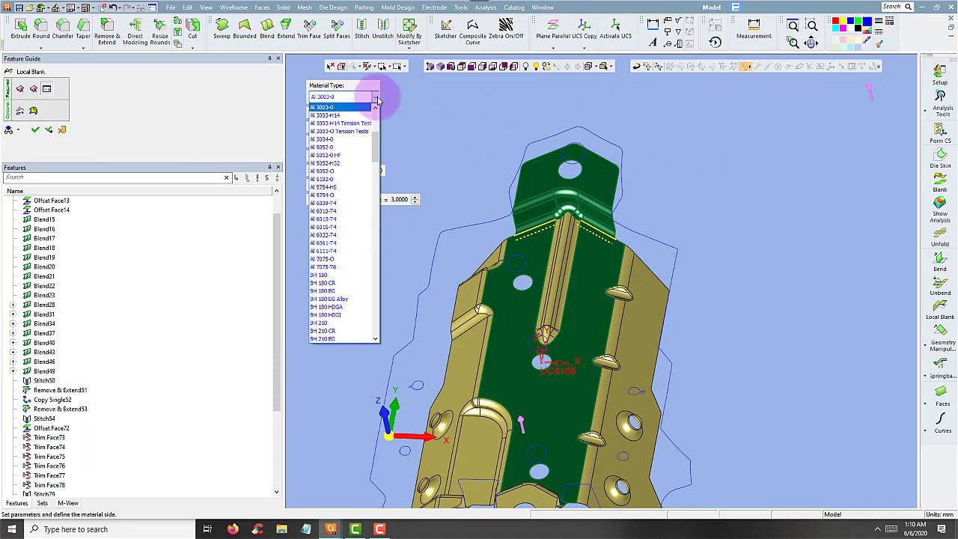
{"action": "left_click", "coordinate": [431, 103]}
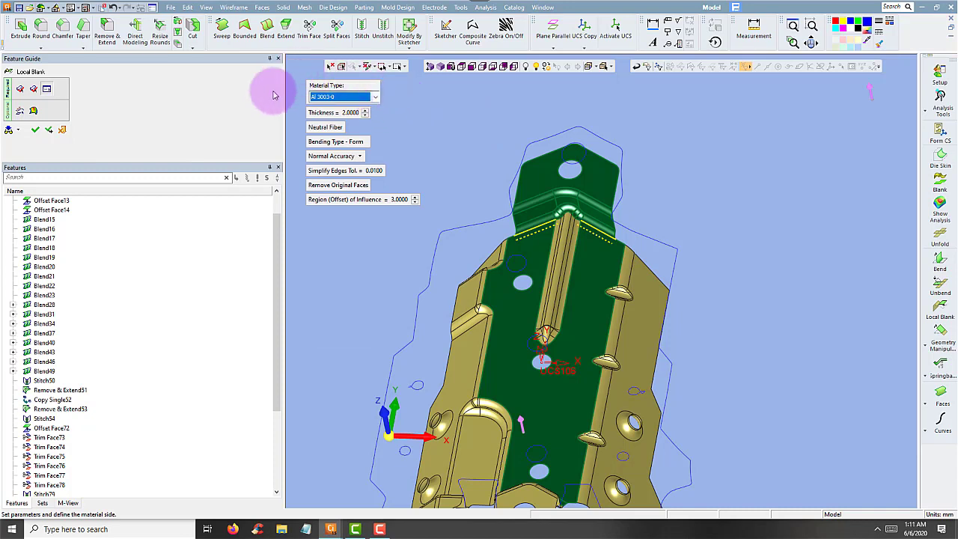
{"action": "left_click", "coordinate": [339, 101]}
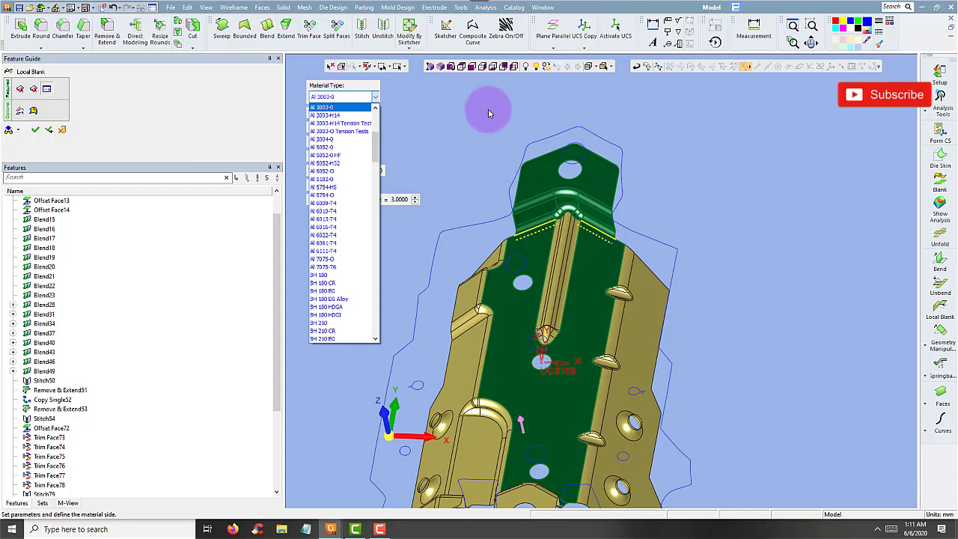
{"action": "left_click", "coordinate": [593, 120]}
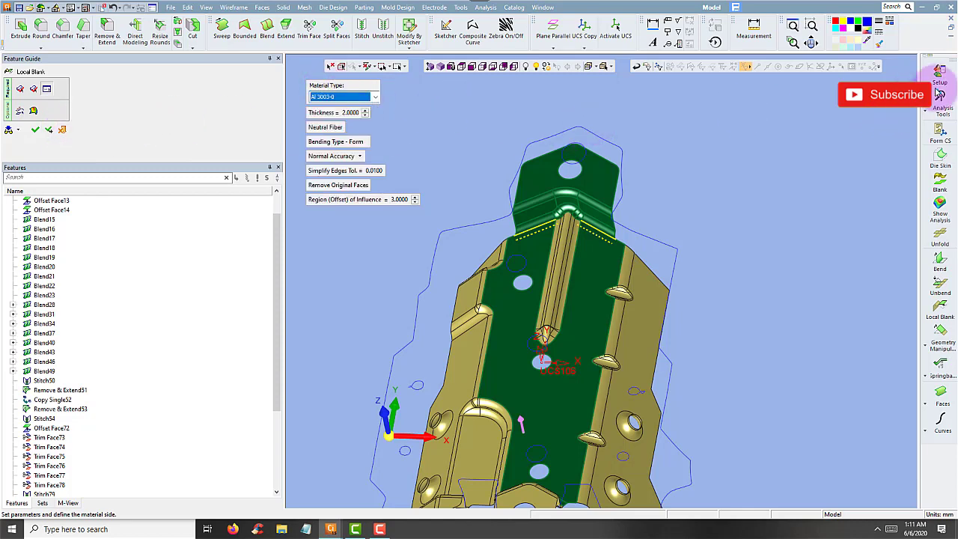
{"action": "middle_click", "coordinate": [730, 126]}
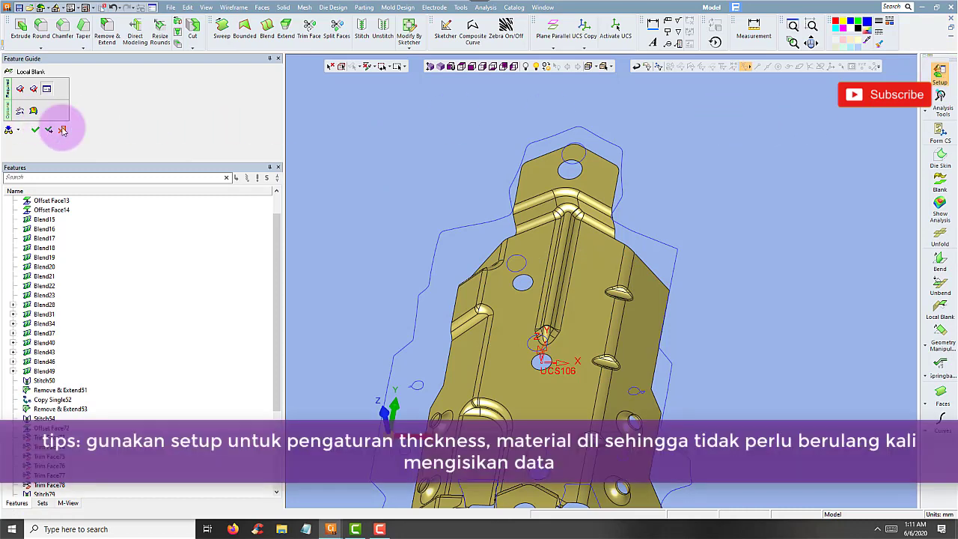
Set part setup to JIS standard, SPCC material and thickness 2, then apply.
{"action": "left_click", "coordinate": [62, 130]}
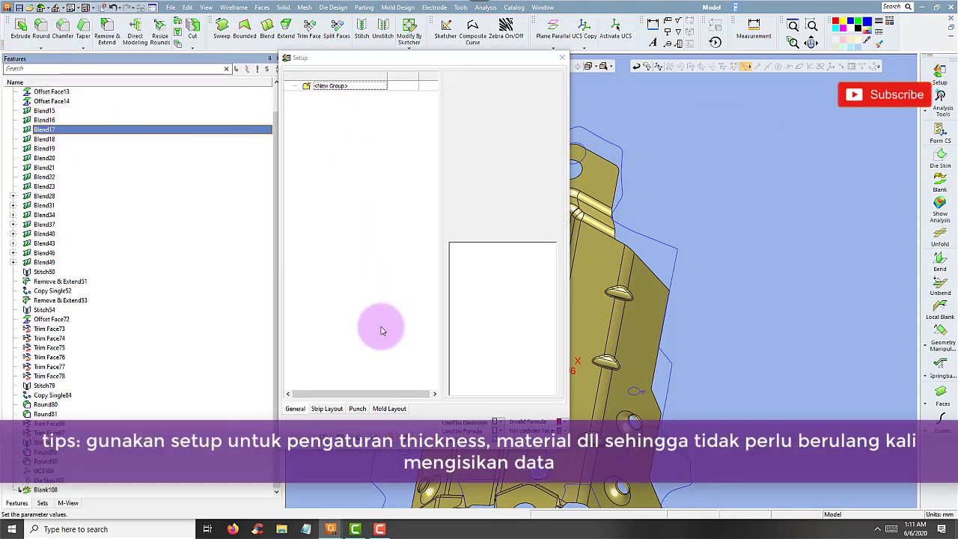
{"action": "left_click", "coordinate": [326, 408]}
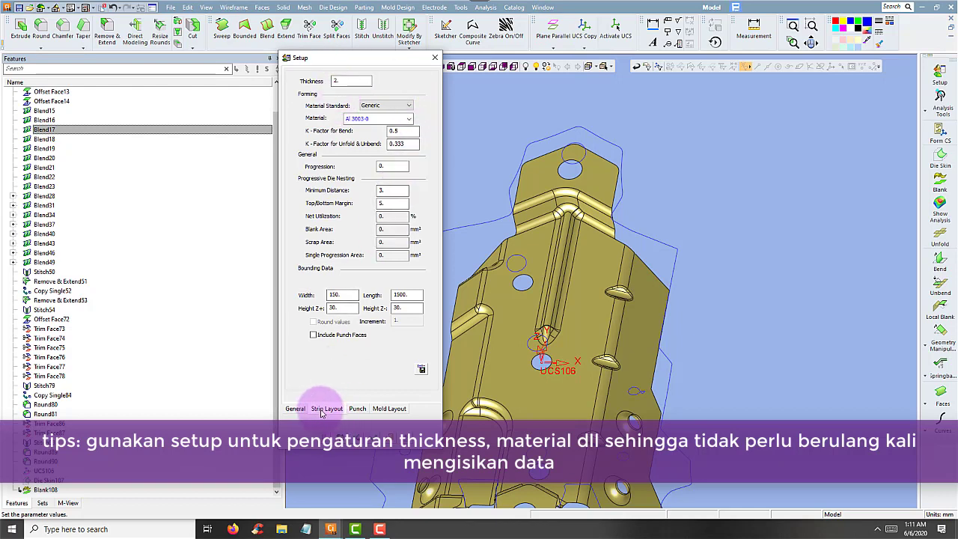
{"action": "left_click", "coordinate": [392, 109]}
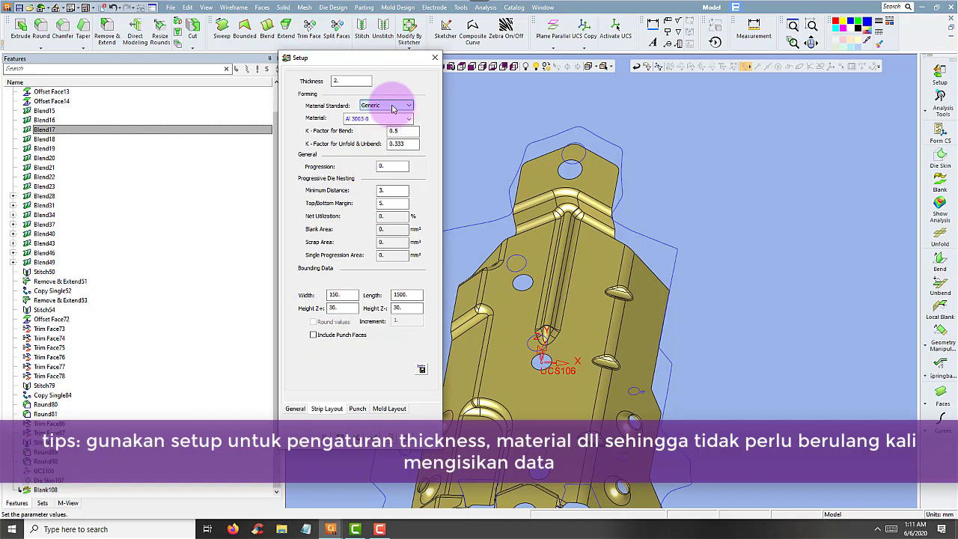
{"action": "left_click", "coordinate": [408, 105]}
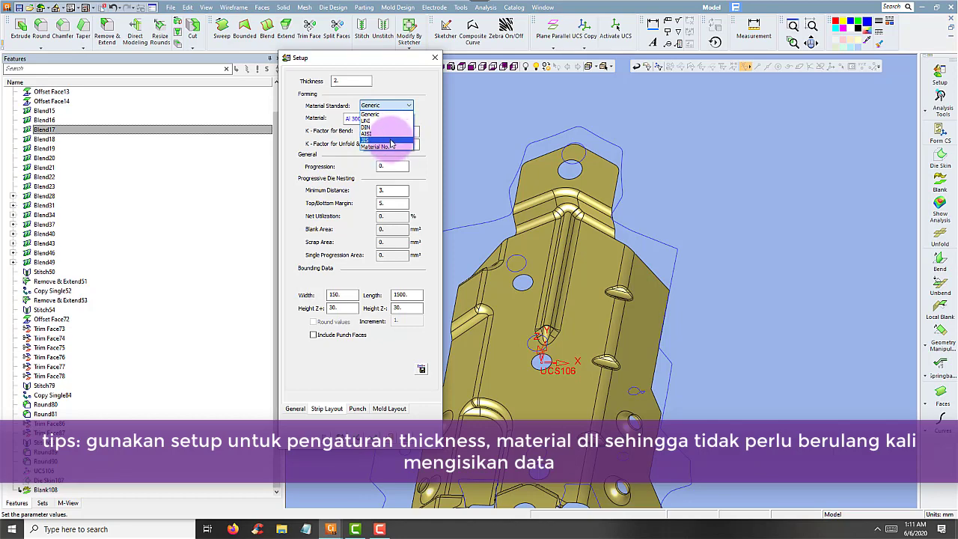
{"action": "left_click", "coordinate": [393, 140]}
{"action": "left_click", "coordinate": [408, 118]}
{"action": "left_click_drag", "start_coordinate": [408, 147], "coordinate": [409, 301]}
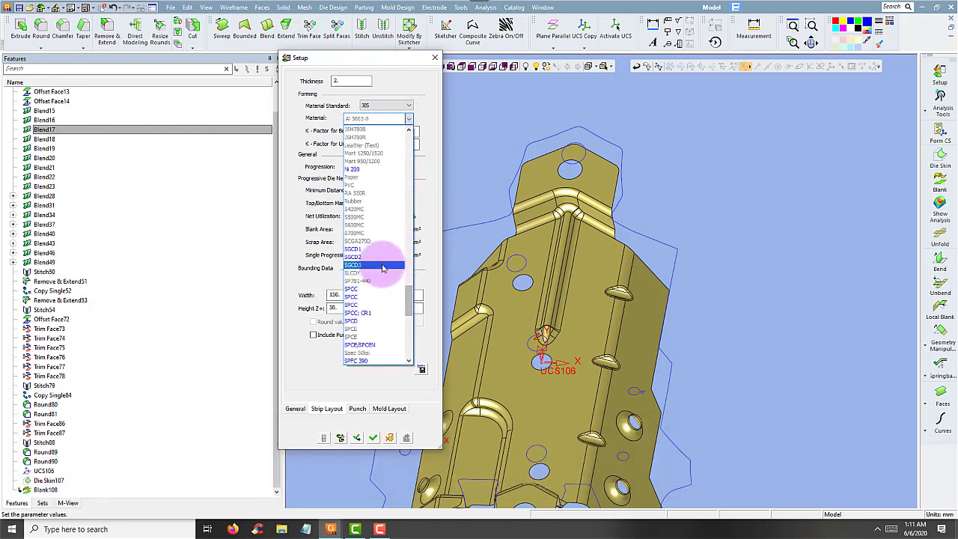
{"action": "left_click", "coordinate": [374, 286]}
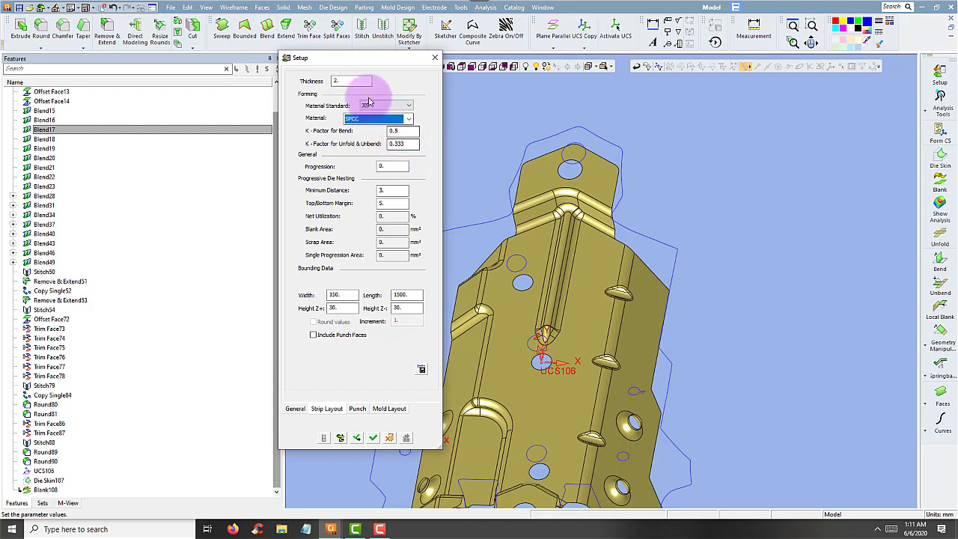
{"action": "left_click", "coordinate": [342, 80]}
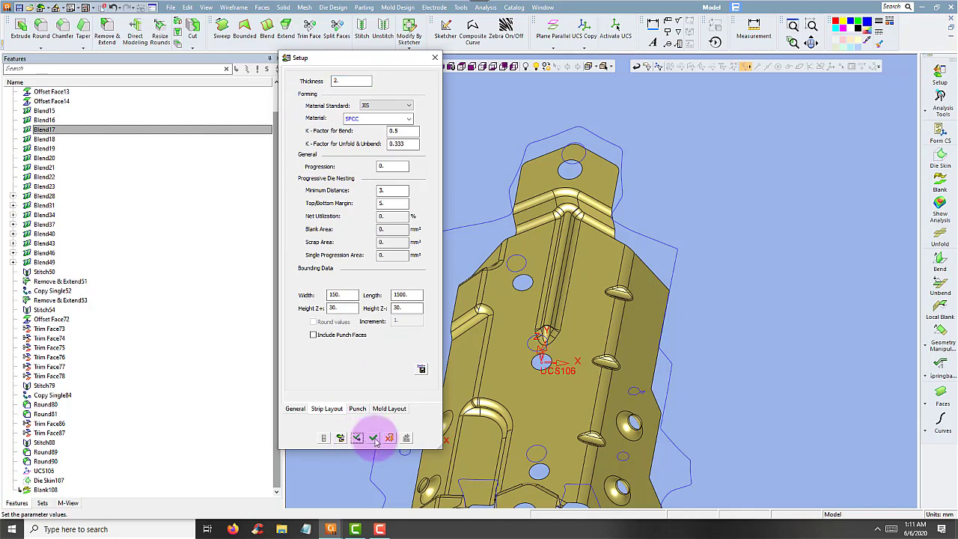
{"action": "left_click", "coordinate": [373, 438]}
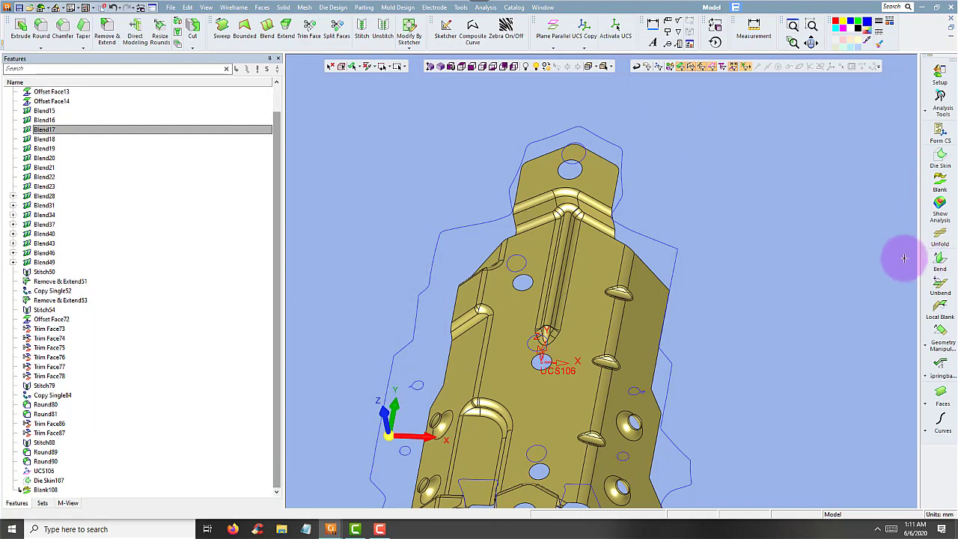
Local-blank the top tab face off the flat reference face, with smooth chain selection off.
{"action": "left_click", "coordinate": [939, 308]}
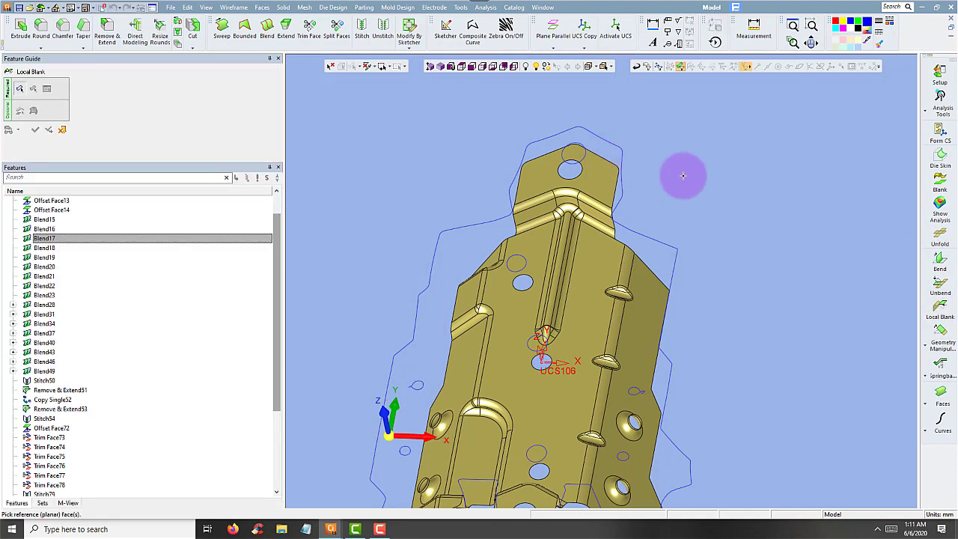
{"action": "left_click", "coordinate": [619, 273]}
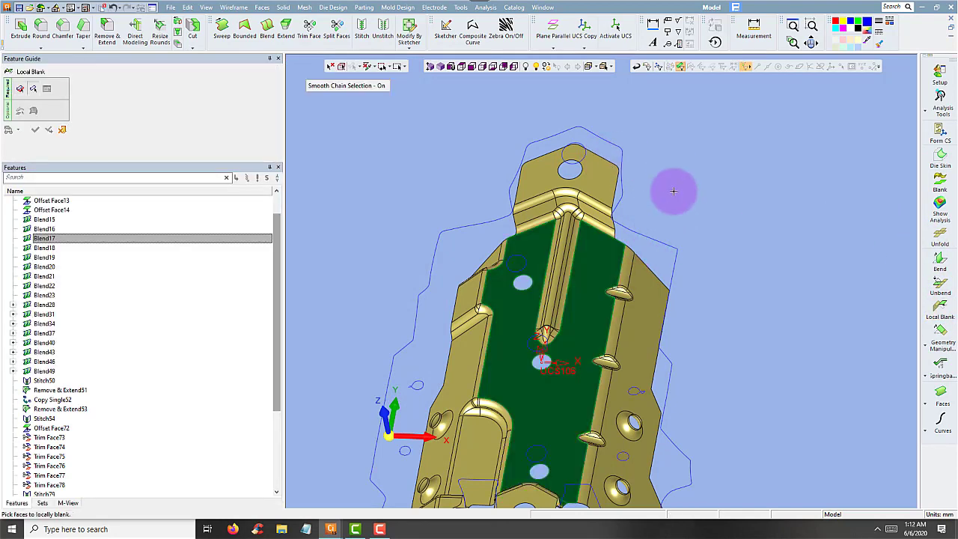
{"action": "left_click", "coordinate": [358, 86]}
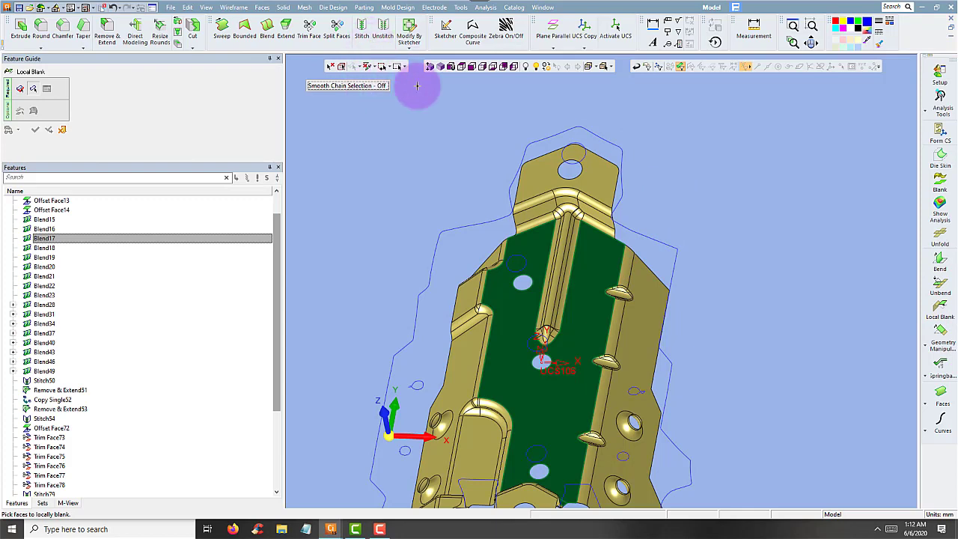
{"action": "left_click", "coordinate": [462, 68]}
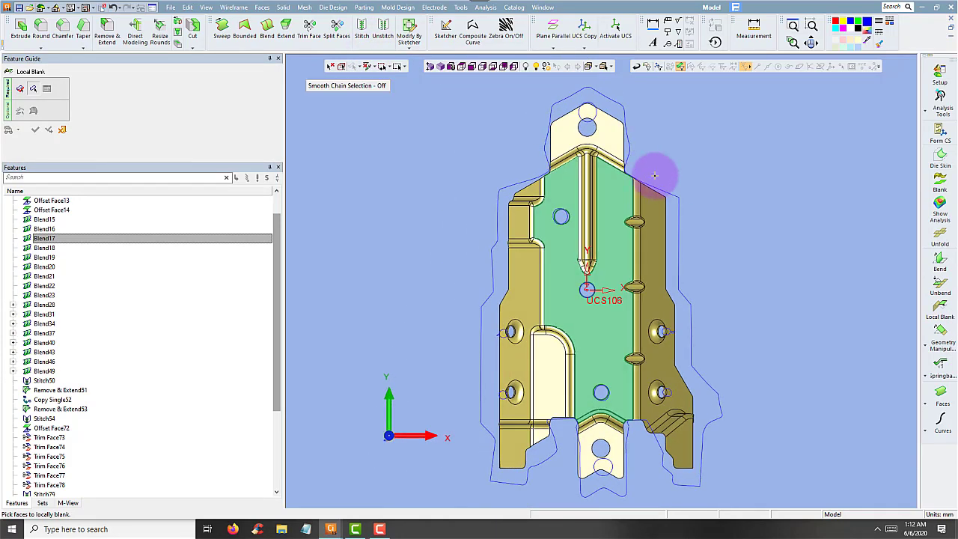
{"action": "left_click", "coordinate": [603, 148]}
{"action": "scroll", "coordinate": [664, 155], "scroll_direction": "up", "scroll_amount": 2}
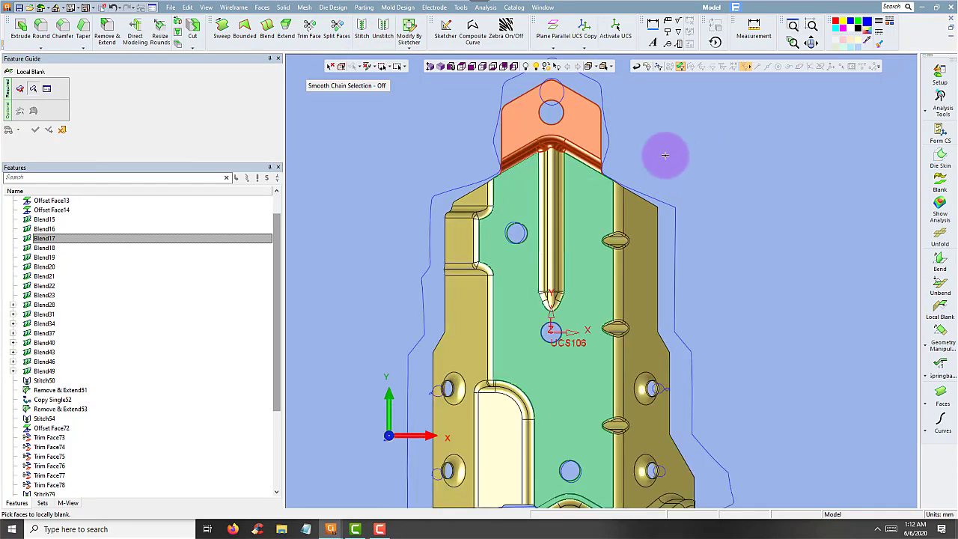
{"action": "middle_click", "coordinate": [663, 153]}
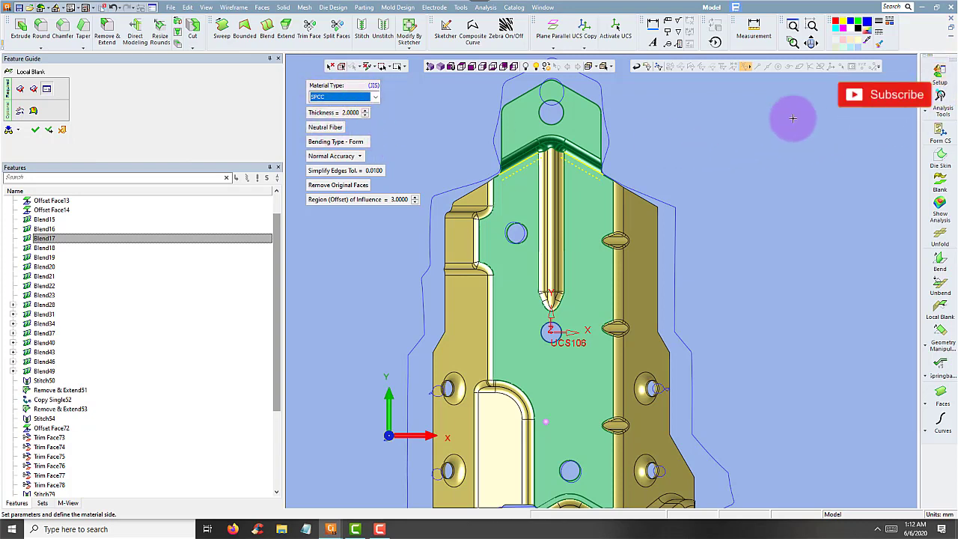
{"action": "right_click", "coordinate": [671, 134]}
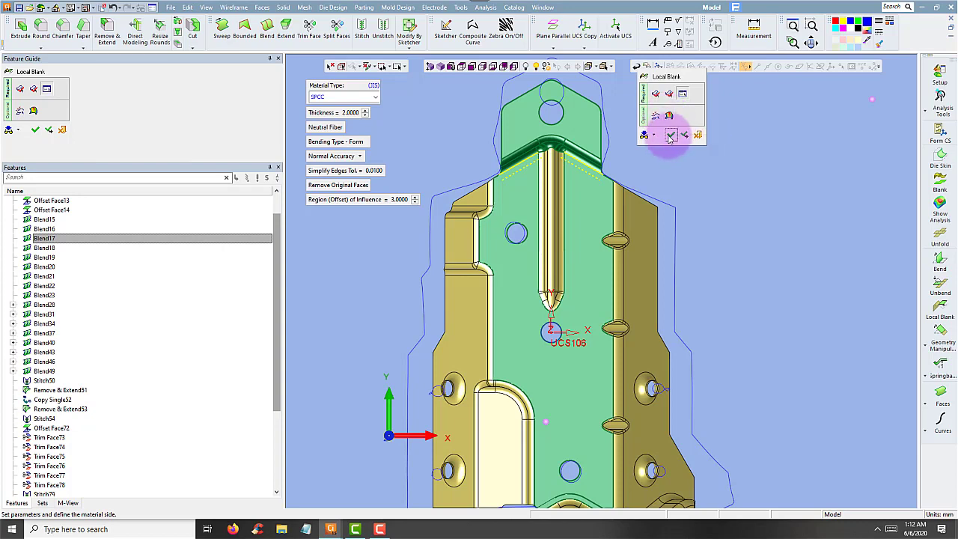
{"action": "left_click", "coordinate": [670, 136]}
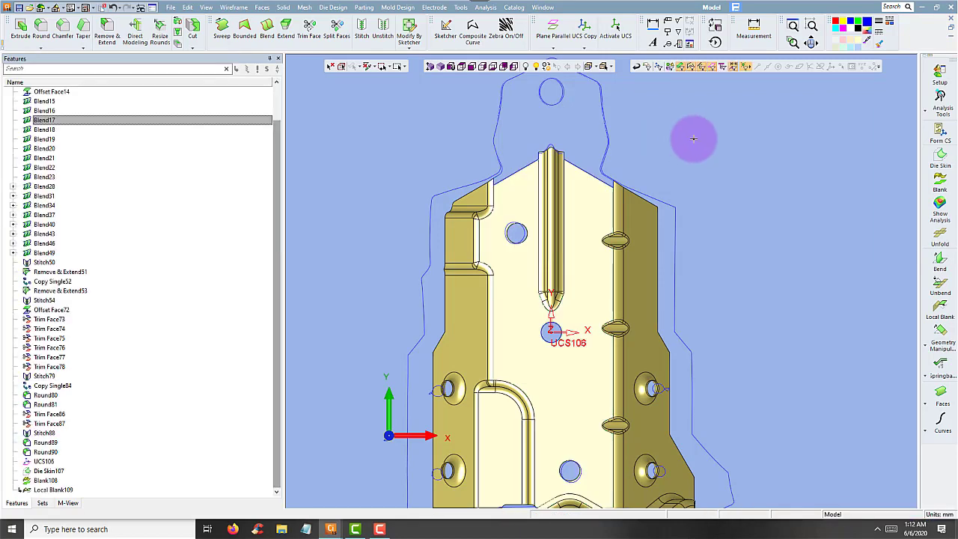
Edit Local Blank109: toggle Remove Original Faces, set Region of Influence to 0, regenerate.
{"action": "mouse_move", "coordinate": [690, 142]}
{"action": "middle_mouse_down"}
{"action": "mouse_move", "coordinate": [594, 149]}
{"action": "mouse_move", "coordinate": [638, 168]}
{"action": "mouse_move", "coordinate": [688, 150]}
{"action": "mouse_move", "coordinate": [686, 111]}
{"action": "middle_mouse_up"}
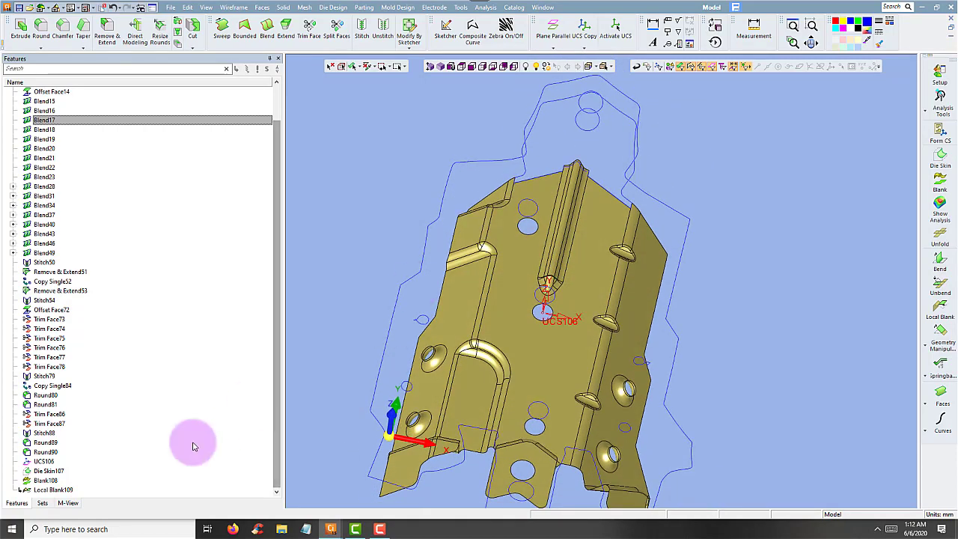
{"action": "left_click", "coordinate": [52, 489]}
{"action": "right_click", "coordinate": [46, 489]}
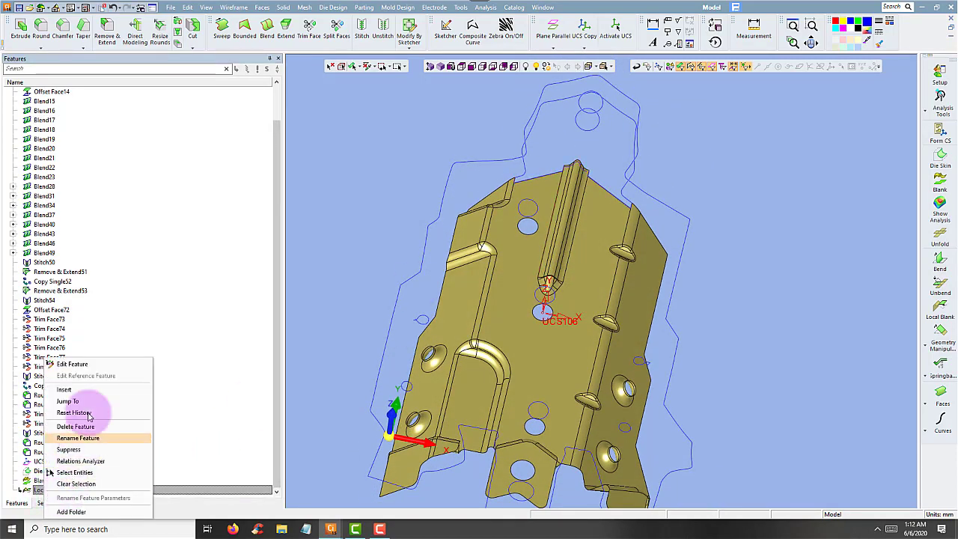
{"action": "left_click", "coordinate": [105, 365]}
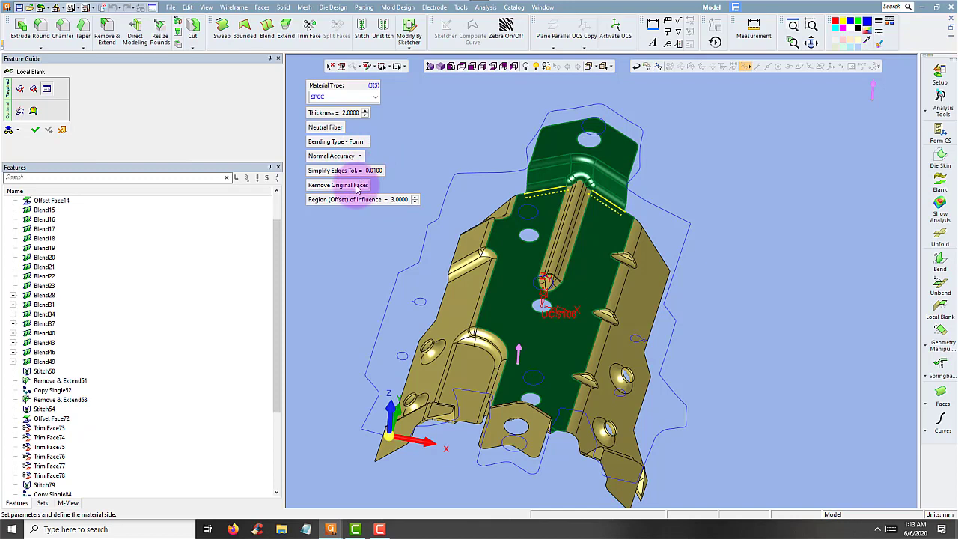
{"action": "left_click", "coordinate": [357, 186]}
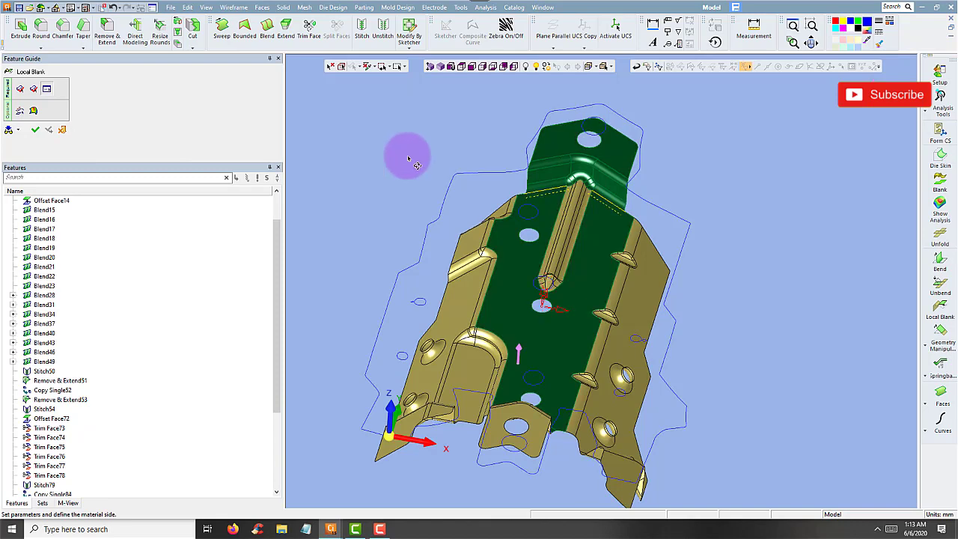
{"action": "key", "text": "Left"}
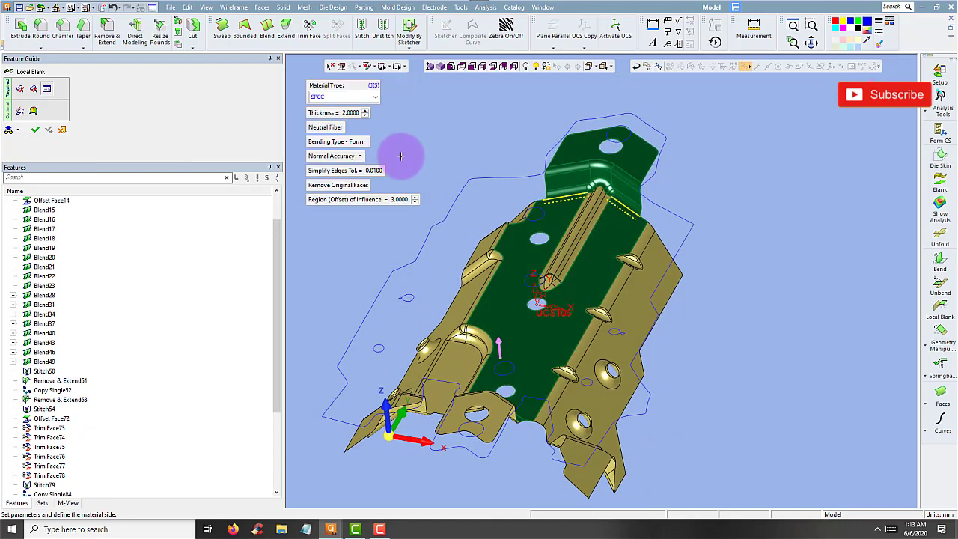
{"action": "left_click", "coordinate": [397, 199]}
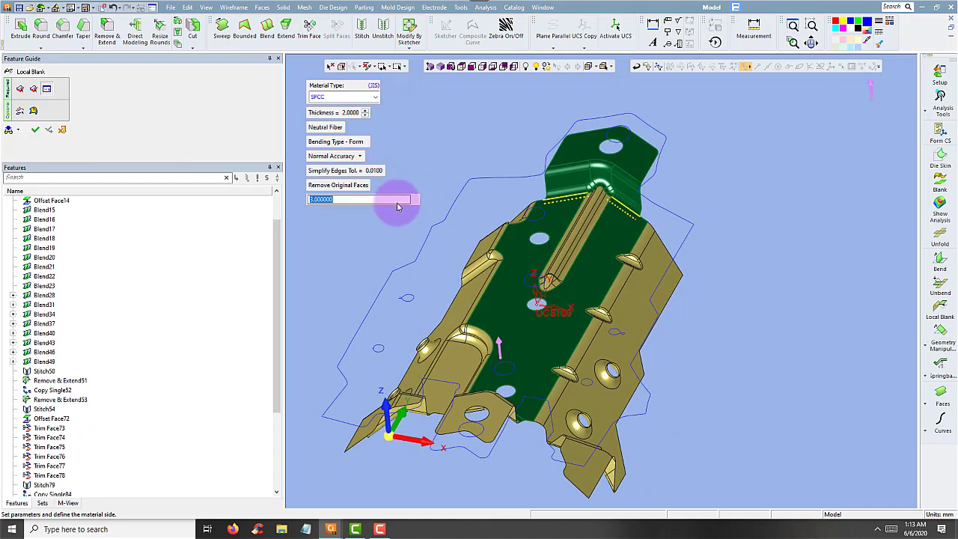
{"action": "right_click", "coordinate": [473, 147]}
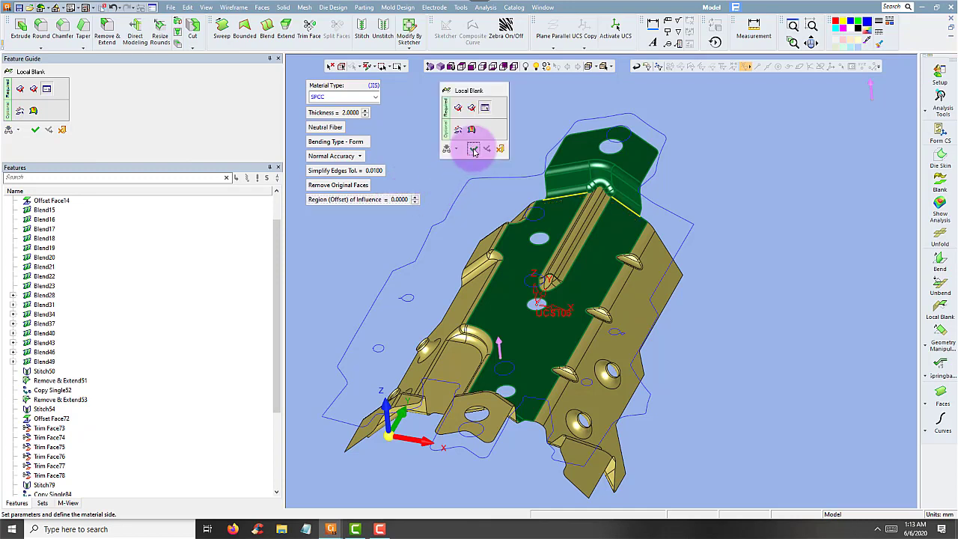
{"action": "left_click", "coordinate": [473, 148]}
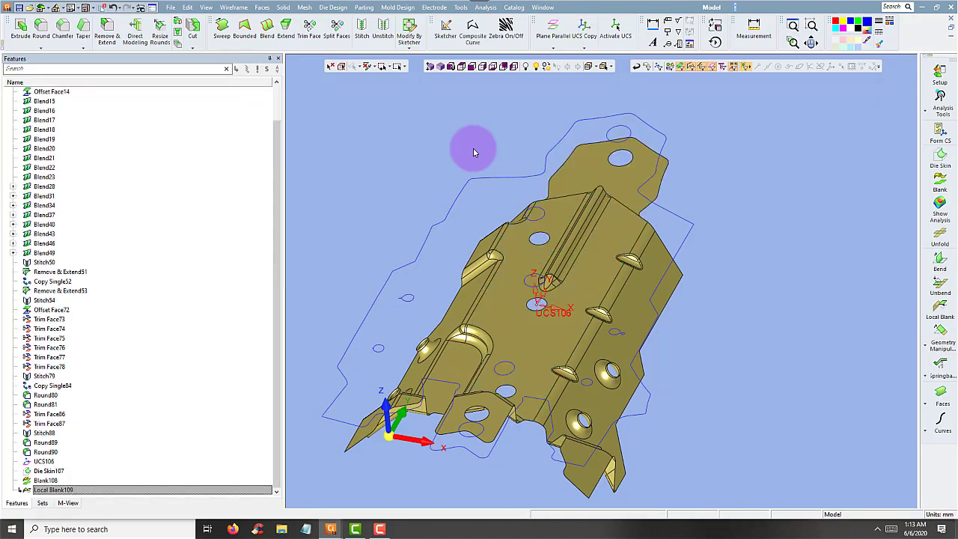
Inspect the flattened tab from above and hide the outer blank outline curve.
{"action": "scroll", "coordinate": [423, 174], "scroll_direction": "up", "scroll_amount": 2}
{"action": "mouse_move", "coordinate": [423, 173]}
{"action": "middle_mouse_down"}
{"action": "mouse_move", "coordinate": [438, 192]}
{"action": "mouse_move", "coordinate": [507, 175]}
{"action": "mouse_move", "coordinate": [471, 223]}
{"action": "mouse_move", "coordinate": [466, 127]}
{"action": "middle_mouse_up"}
{"action": "left_click", "coordinate": [461, 66]}
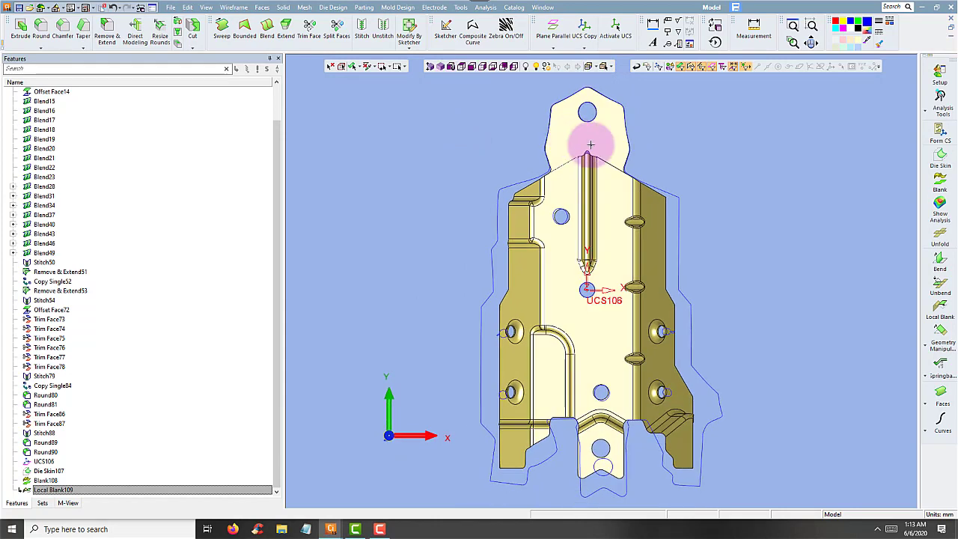
{"action": "scroll", "coordinate": [588, 142], "scroll_direction": "up", "scroll_amount": 2}
{"action": "scroll", "coordinate": [659, 187], "scroll_direction": "up", "scroll_amount": 4}
{"action": "scroll", "coordinate": [695, 216], "scroll_direction": "down", "scroll_amount": 2}
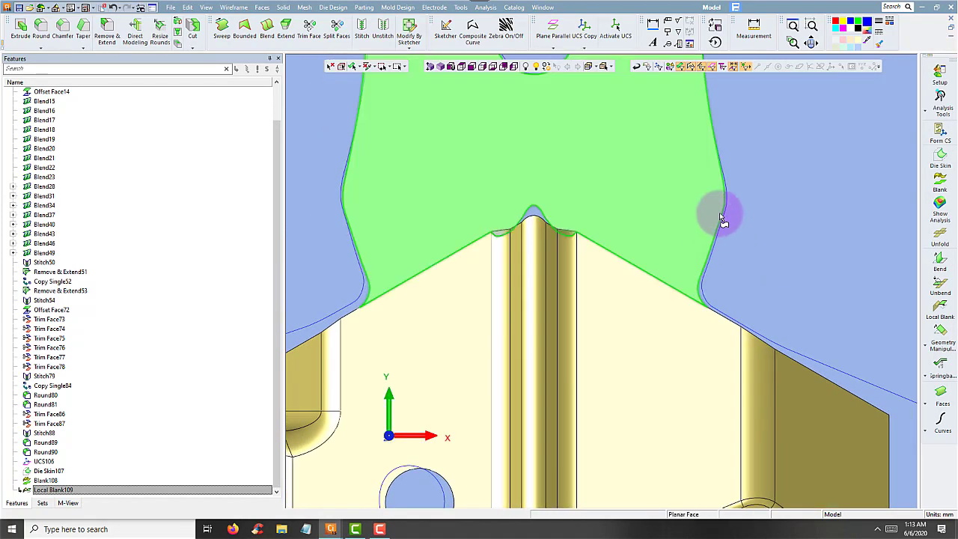
{"action": "scroll", "coordinate": [724, 202], "scroll_direction": "down", "scroll_amount": 1}
{"action": "scroll", "coordinate": [716, 187], "scroll_direction": "down", "scroll_amount": 1}
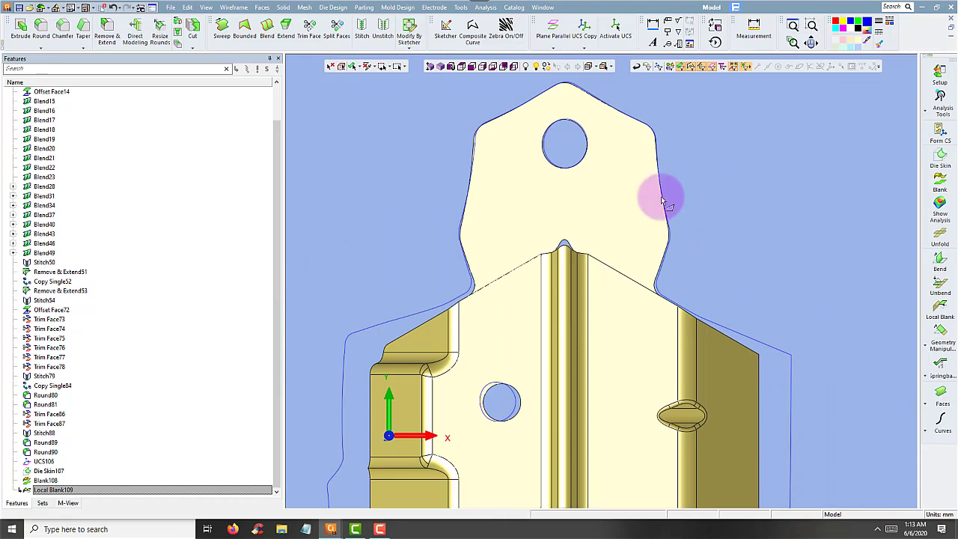
{"action": "left_click", "coordinate": [669, 234]}
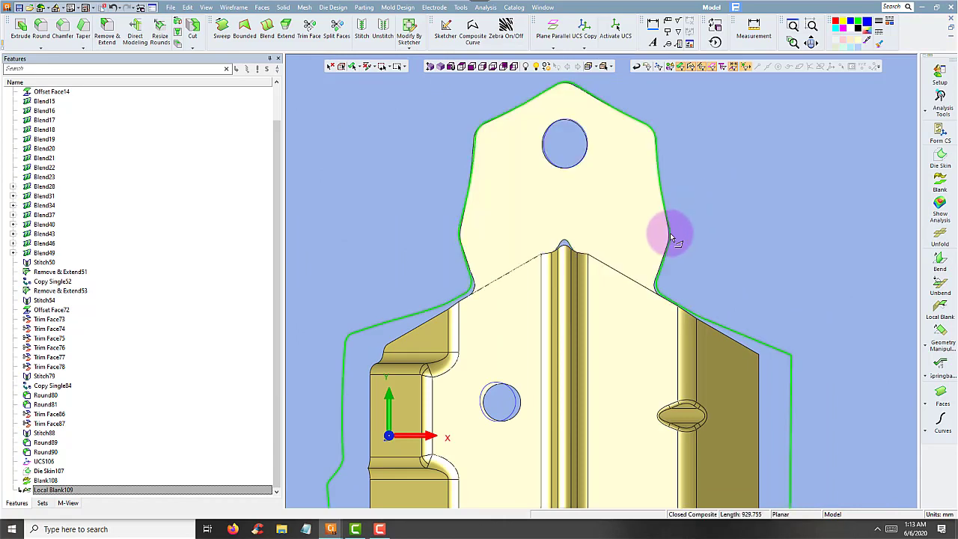
{"action": "left_click", "coordinate": [790, 357]}
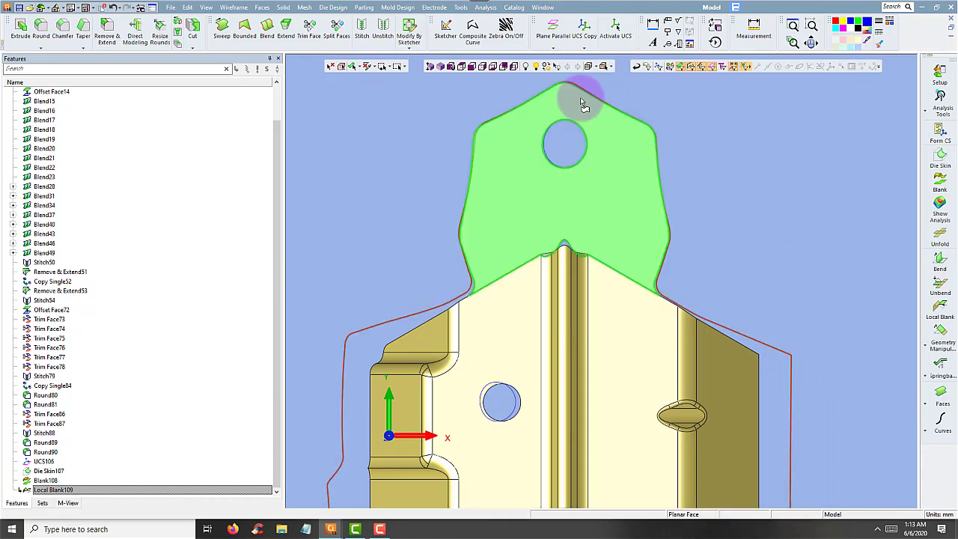
{"action": "left_click", "coordinate": [753, 167]}
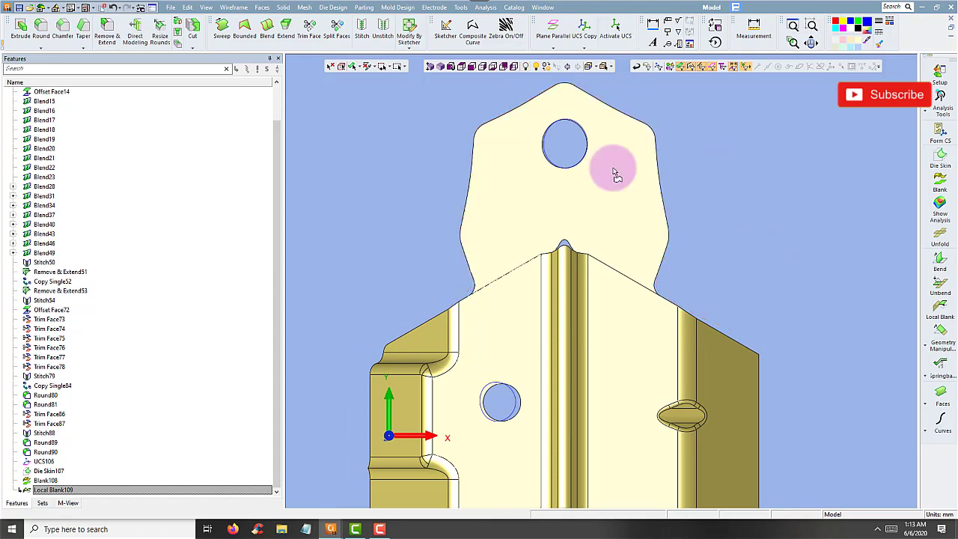
{"action": "mouse_move", "coordinate": [733, 205]}
{"action": "middle_mouse_down"}
{"action": "mouse_move", "coordinate": [756, 196]}
{"action": "mouse_move", "coordinate": [706, 224]}
{"action": "mouse_move", "coordinate": [576, 256]}
{"action": "middle_mouse_up"}
{"action": "scroll", "coordinate": [603, 208], "scroll_direction": "up", "scroll_amount": 2}
{"action": "mouse_move", "coordinate": [574, 190]}
{"action": "middle_mouse_down"}
{"action": "mouse_move", "coordinate": [554, 209]}
{"action": "mouse_move", "coordinate": [604, 269]}
{"action": "mouse_move", "coordinate": [592, 167]}
{"action": "mouse_move", "coordinate": [562, 192]}
{"action": "middle_mouse_up"}
Start Trim Face and select the rib faces to be trimmed.
{"action": "left_click", "coordinate": [262, 7]}
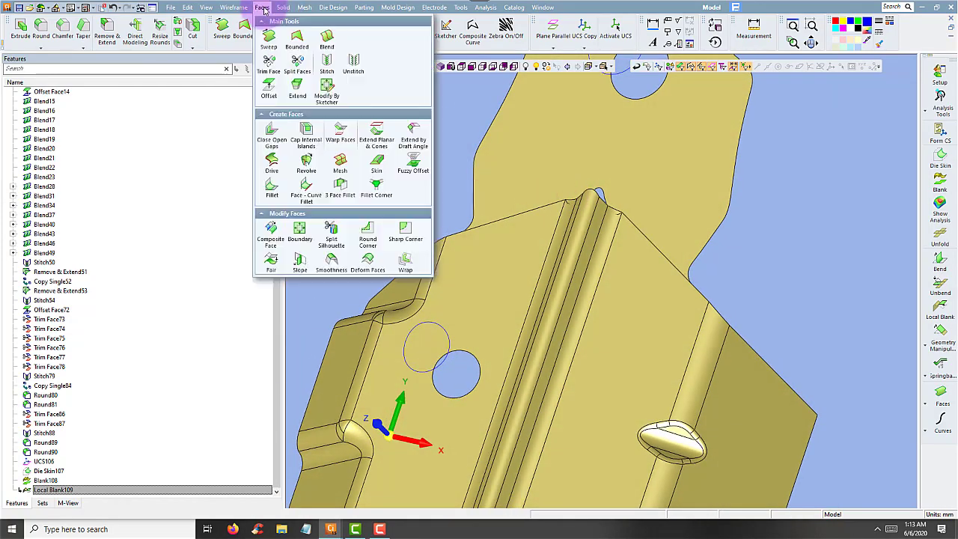
{"action": "left_click", "coordinate": [550, 264]}
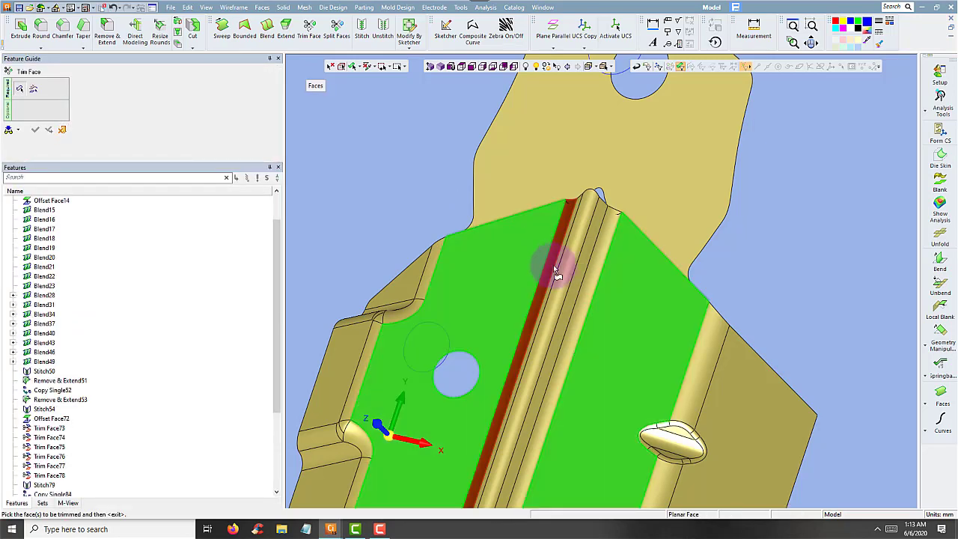
{"action": "left_click", "coordinate": [461, 66]}
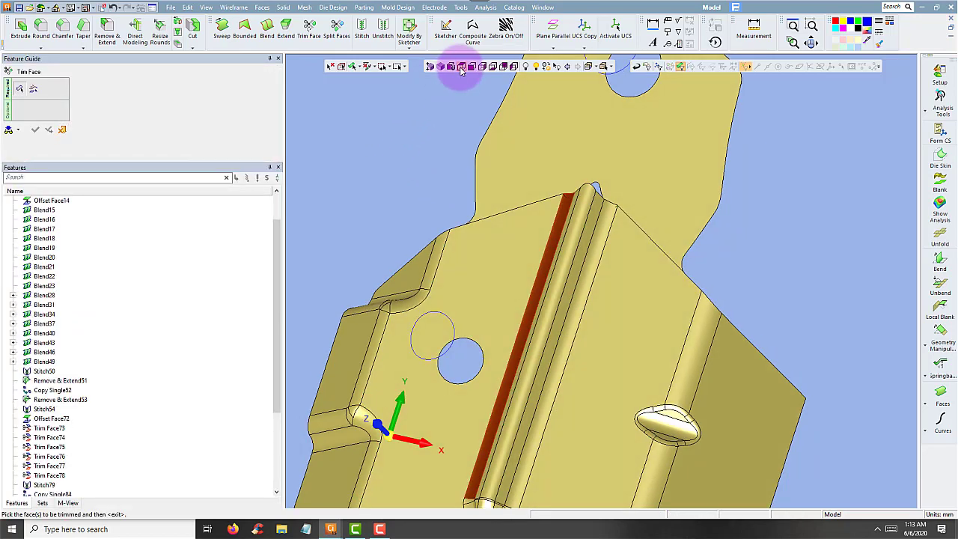
{"action": "left_click", "coordinate": [562, 148]}
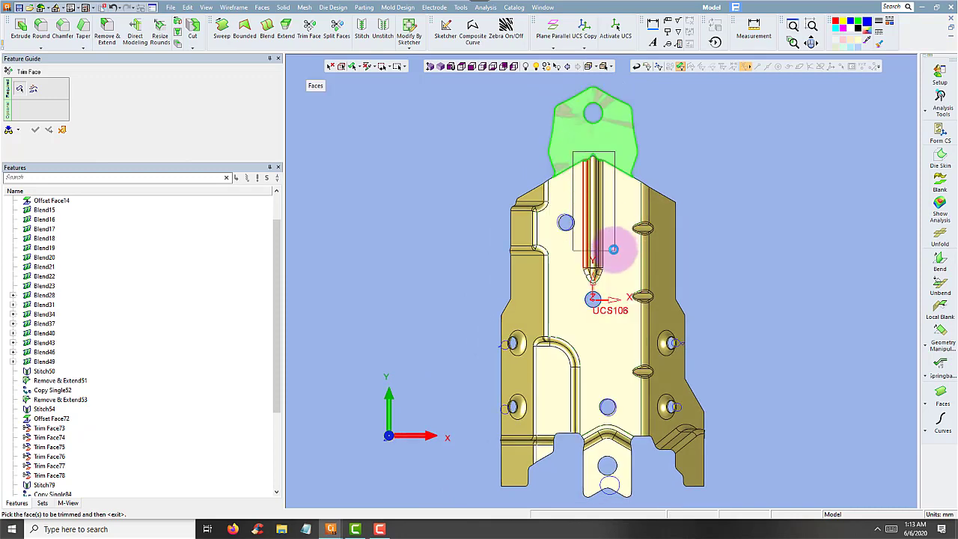
{"action": "scroll", "coordinate": [600, 194], "scroll_direction": "up", "scroll_amount": 5}
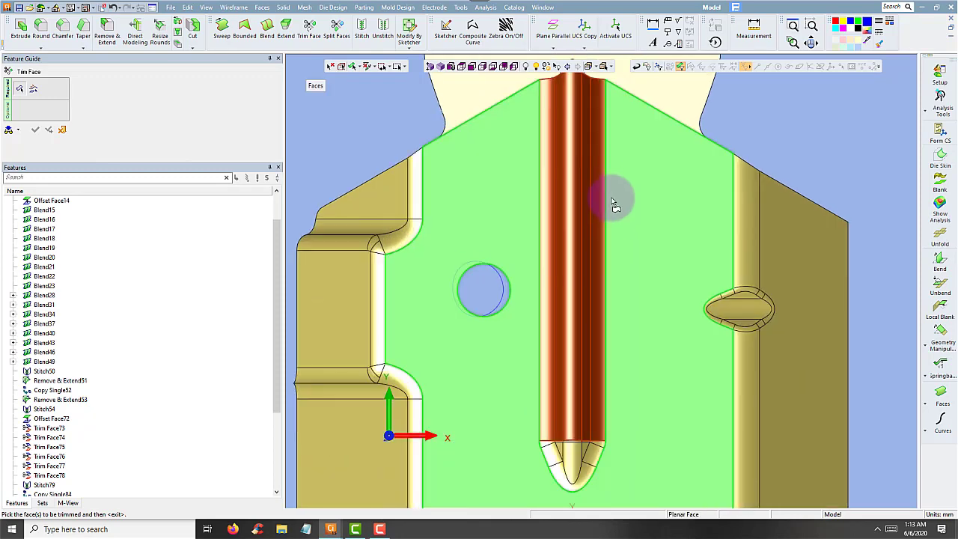
{"action": "middle_click", "coordinate": [616, 201]}
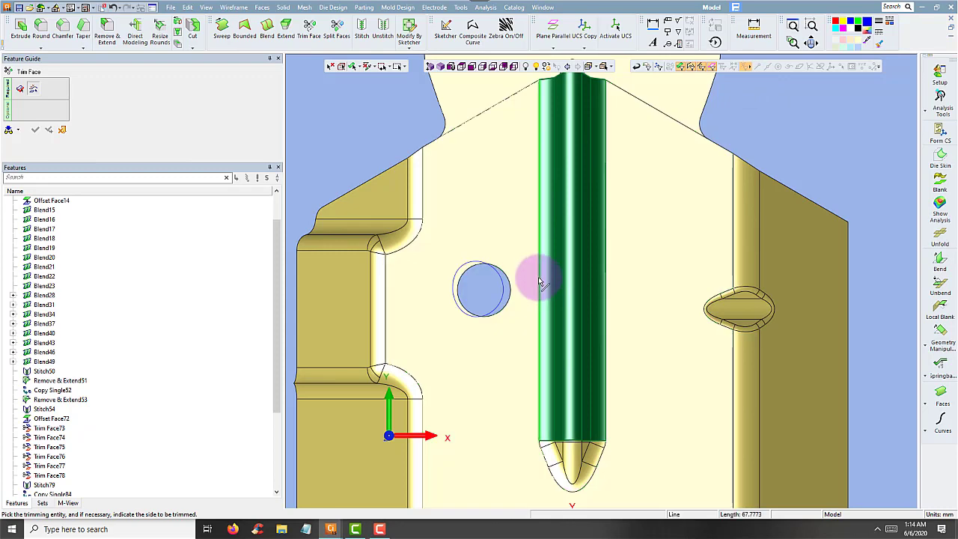
{"action": "left_click", "coordinate": [536, 273]}
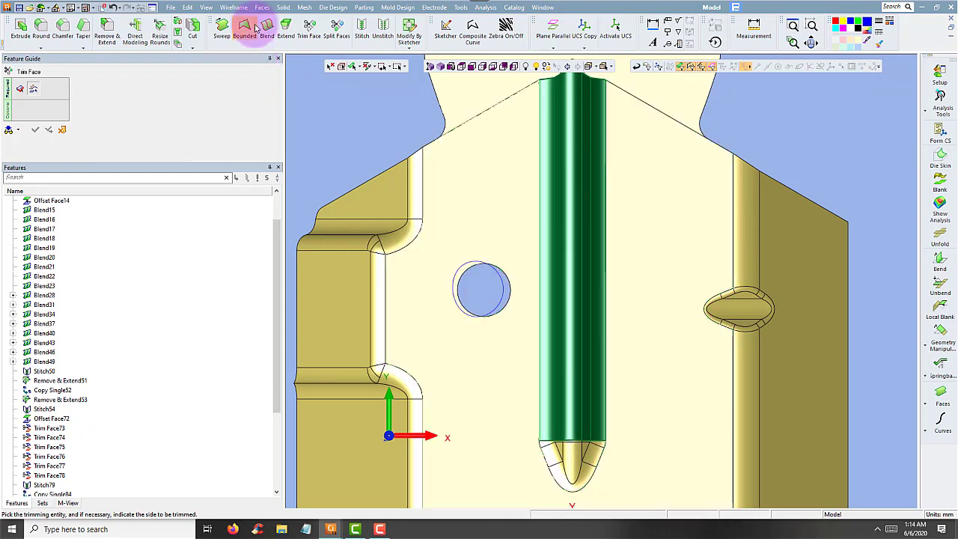
Define a new plane across the rib on the flat face as the trim boundary.
{"action": "left_click", "coordinate": [238, 8]}
{"action": "left_click", "coordinate": [236, 42]}
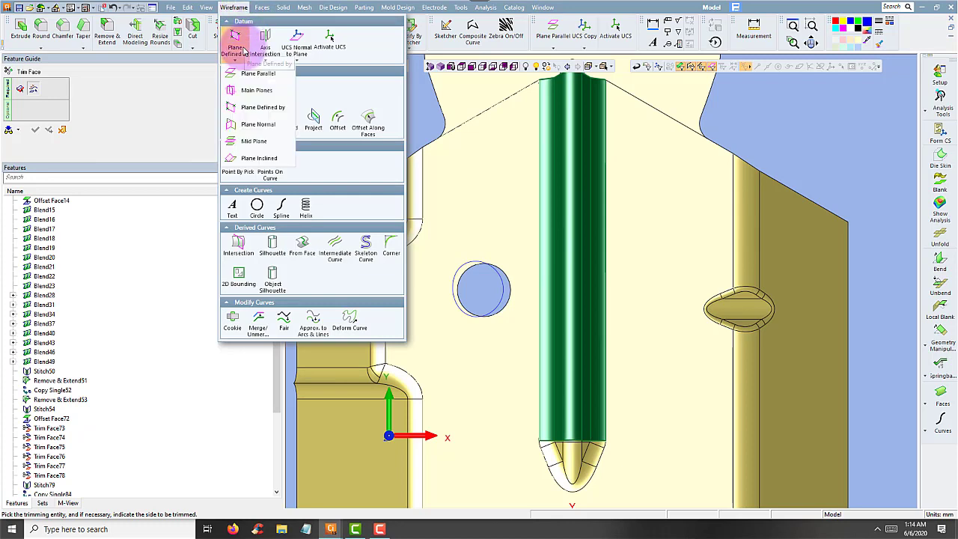
{"action": "left_click", "coordinate": [258, 107]}
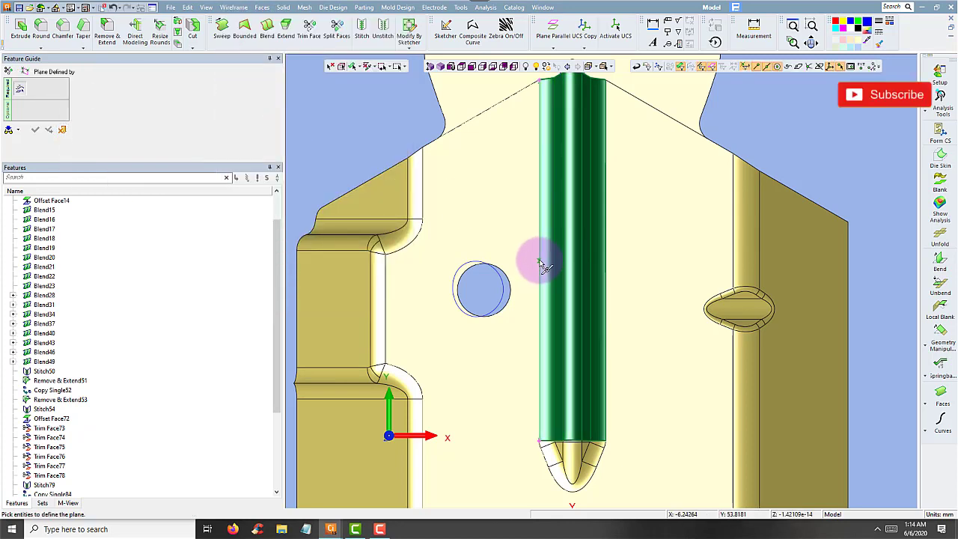
{"action": "left_click_drag", "start_coordinate": [545, 266], "coordinate": [647, 251]}
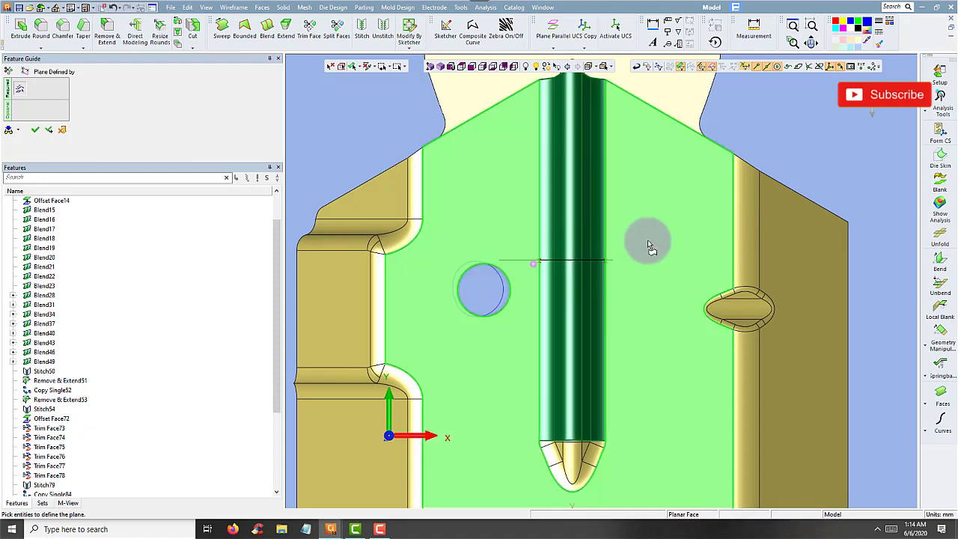
{"action": "right_click", "coordinate": [649, 247]}
{"action": "left_click", "coordinate": [648, 248]}
Flip the trimmed side of the rib and apply the trim as Trim Face111.
{"action": "left_click", "coordinate": [665, 220]}
{"action": "left_click", "coordinate": [383, 133]}
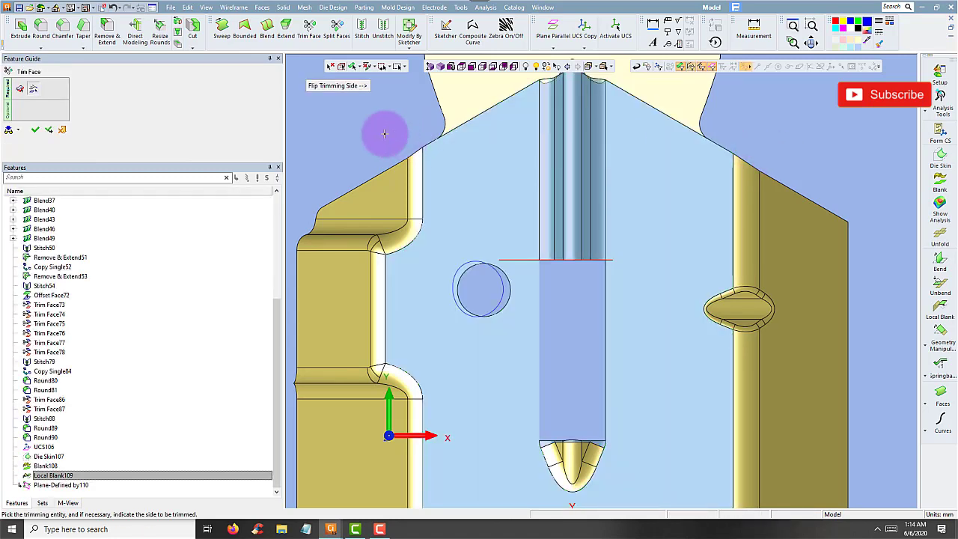
{"action": "left_click", "coordinate": [362, 86]}
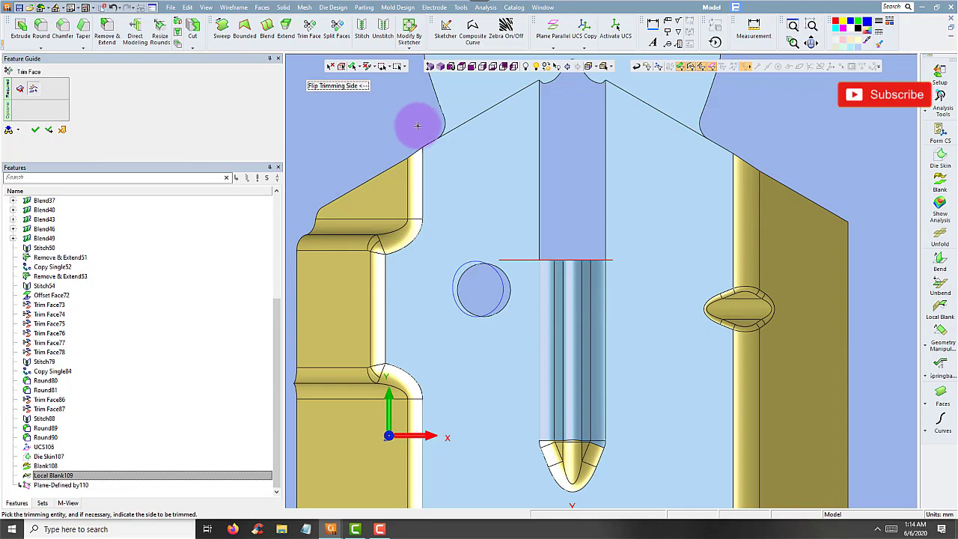
{"action": "left_click", "coordinate": [439, 66]}
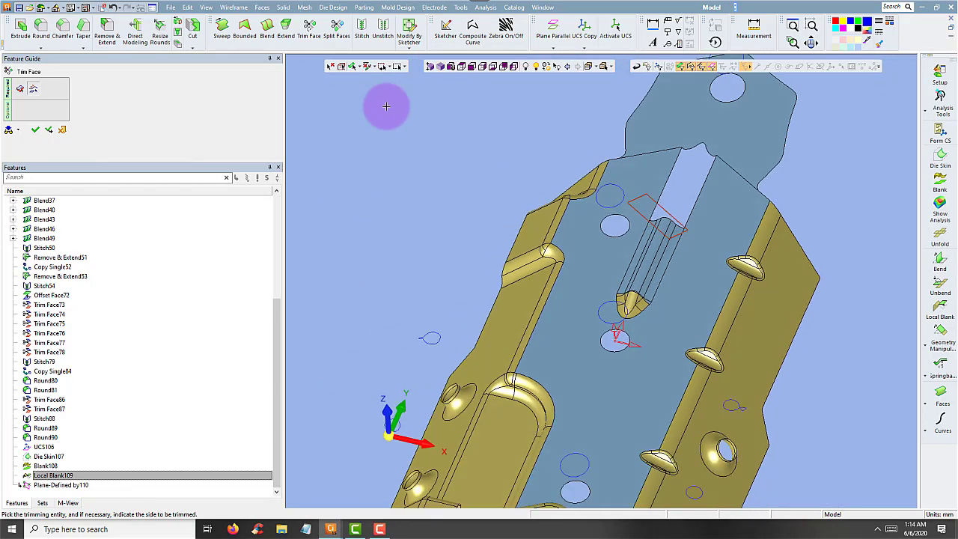
{"action": "middle_click", "coordinate": [385, 106]}
{"action": "middle_click", "coordinate": [511, 110]}
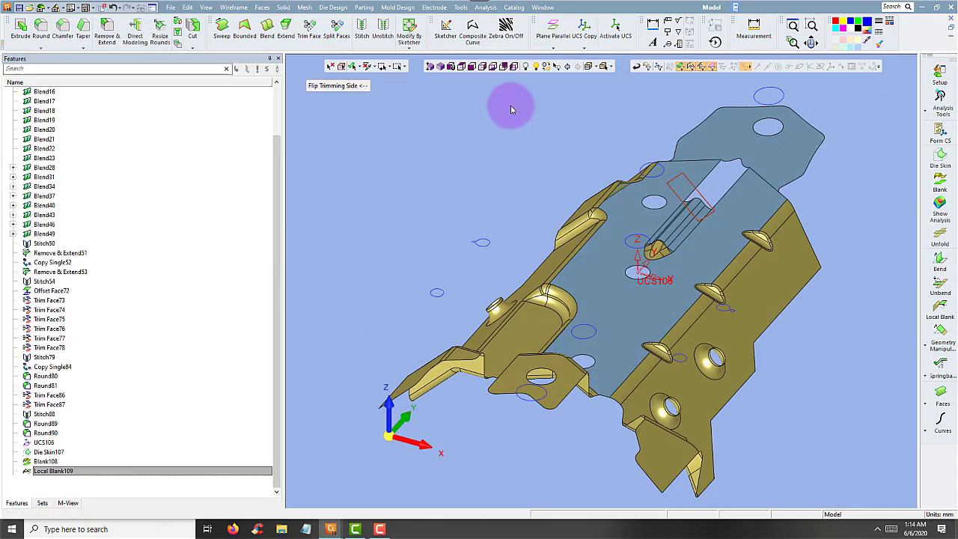
Start Copy Mirror in top view, limited to only picked faces.
{"action": "left_click", "coordinate": [462, 68]}
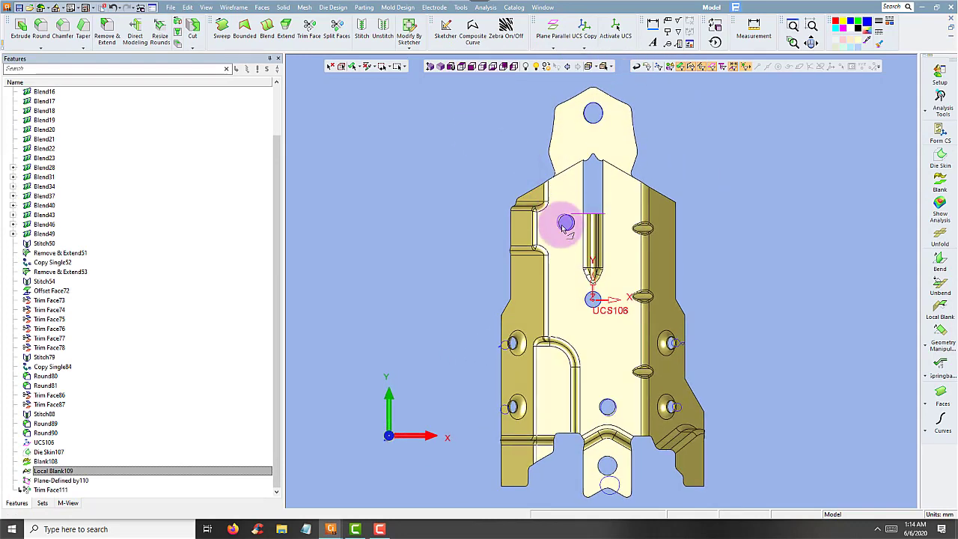
{"action": "scroll", "coordinate": [606, 255], "scroll_direction": "up", "scroll_amount": 3}
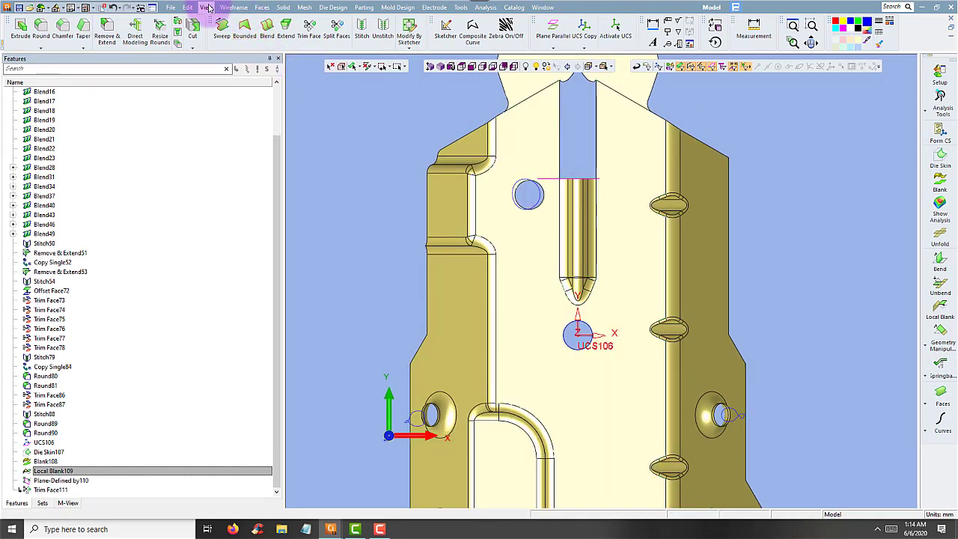
{"action": "left_click", "coordinate": [208, 8]}
{"action": "mouse_move", "coordinate": [187, 7]}
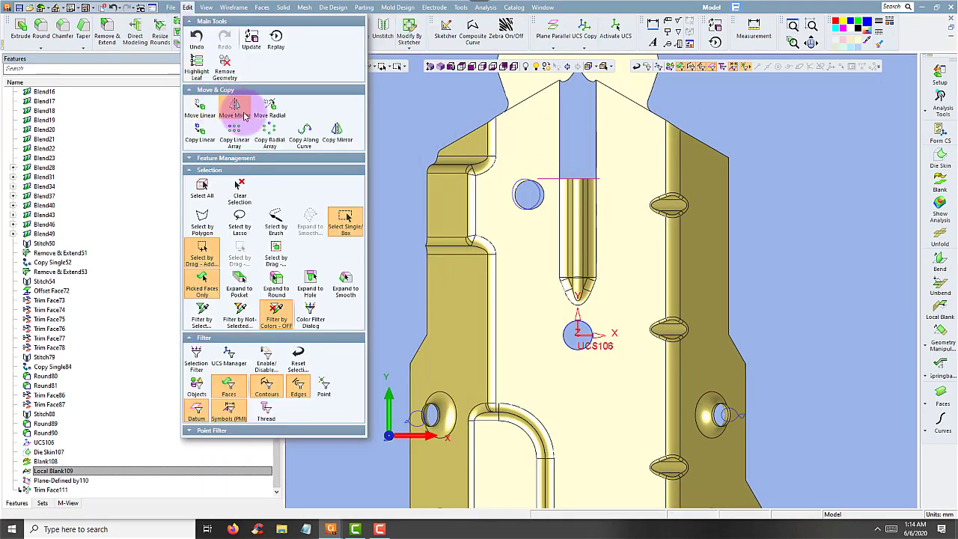
{"action": "left_click", "coordinate": [337, 133]}
{"action": "scroll", "coordinate": [599, 295], "scroll_direction": "up", "scroll_amount": 3}
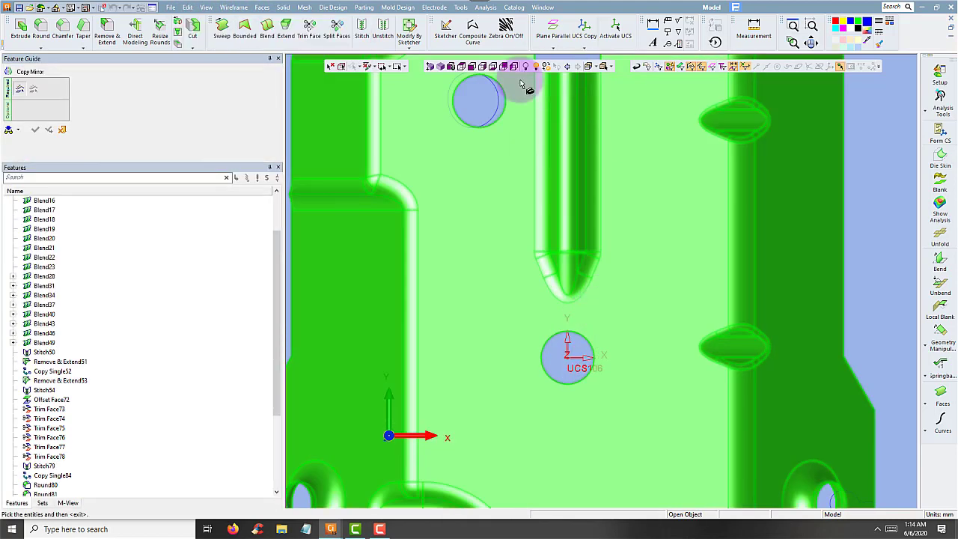
{"action": "left_click", "coordinate": [690, 67]}
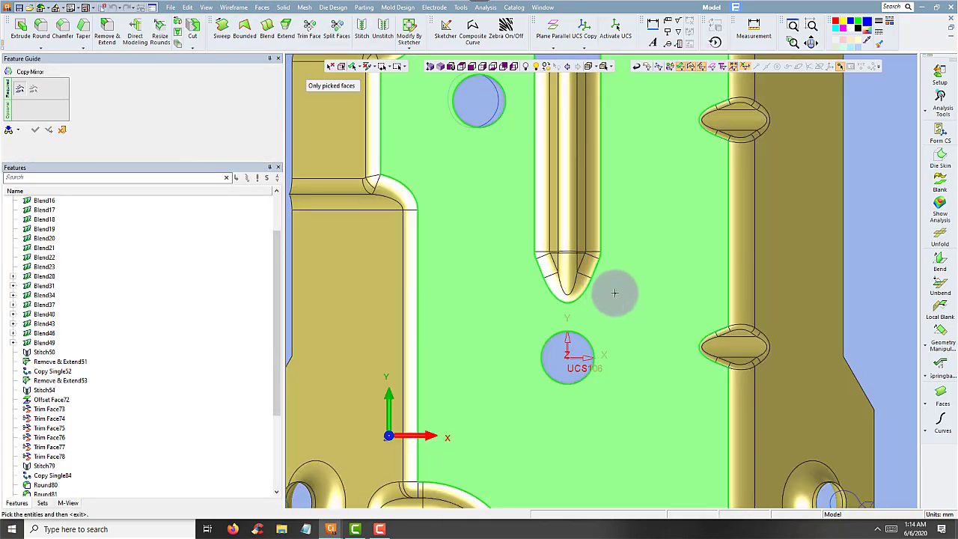
Mirror the rib faces across the boundary edge at the rib's upper end.
{"action": "scroll", "coordinate": [614, 292], "scroll_direction": "down", "scroll_amount": 3}
{"action": "left_click", "coordinate": [584, 144]}
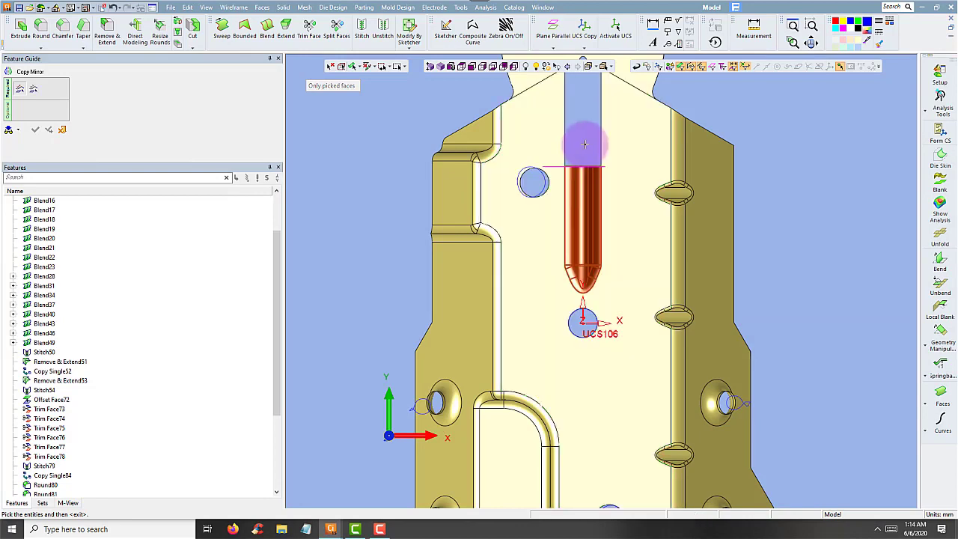
{"action": "middle_click", "coordinate": [585, 148]}
{"action": "left_click", "coordinate": [567, 171]}
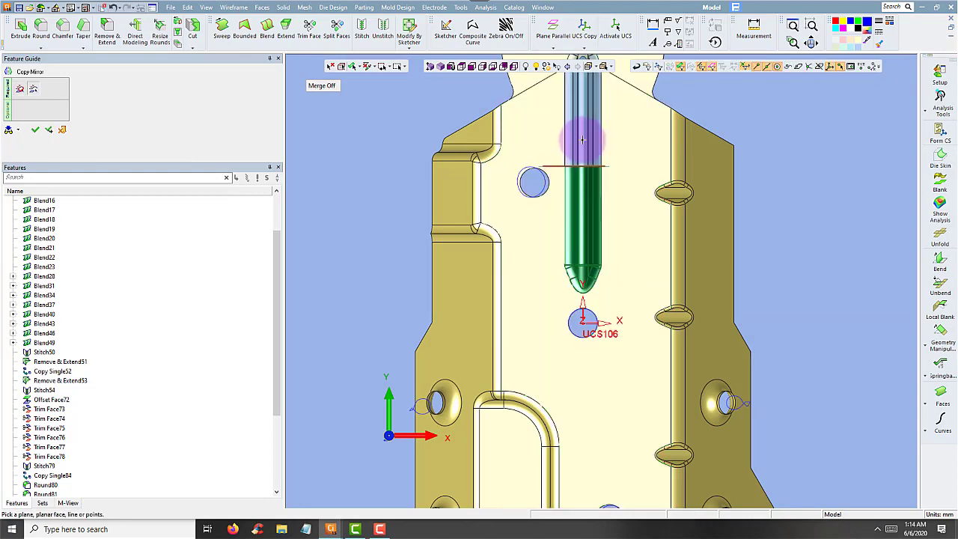
{"action": "middle_click", "coordinate": [583, 140]}
{"action": "scroll", "coordinate": [588, 130], "scroll_direction": "down", "scroll_amount": 2}
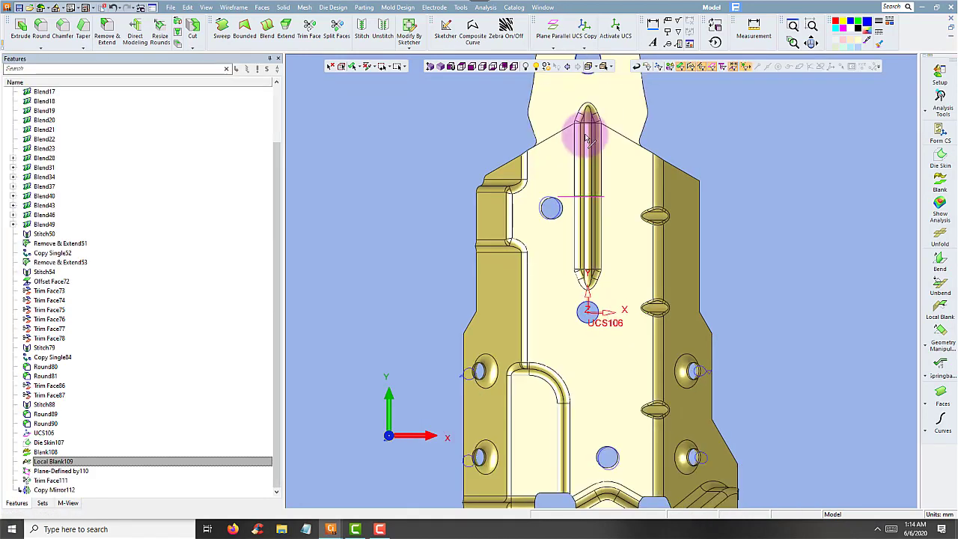
{"action": "scroll", "coordinate": [583, 142], "scroll_direction": "up", "scroll_amount": 5}
Create a chain composite curve along the rounded tip edges of the mirrored rib.
{"action": "left_click", "coordinate": [472, 30]}
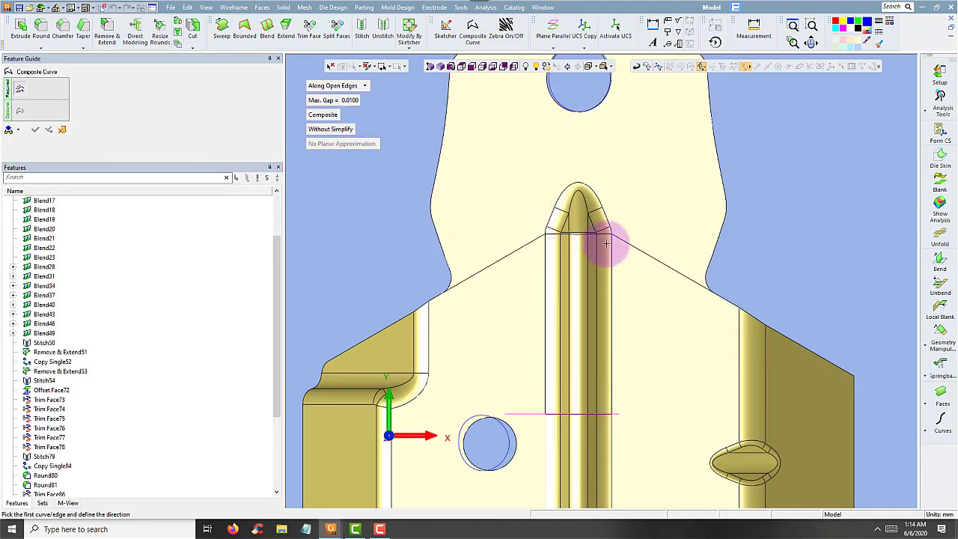
{"action": "scroll", "coordinate": [610, 239], "scroll_direction": "up", "scroll_amount": 2}
{"action": "left_click", "coordinate": [363, 85]}
{"action": "left_click", "coordinate": [370, 97]}
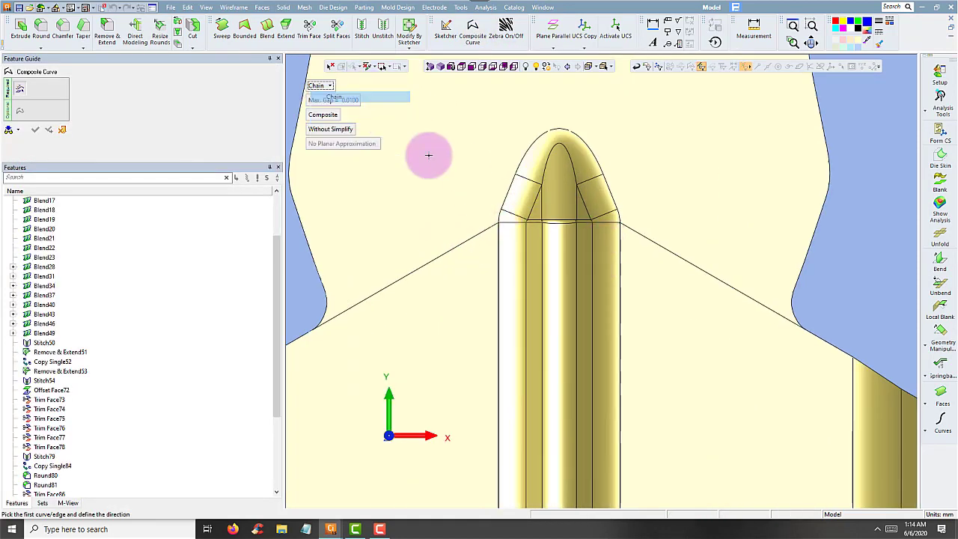
{"action": "left_click", "coordinate": [496, 218]}
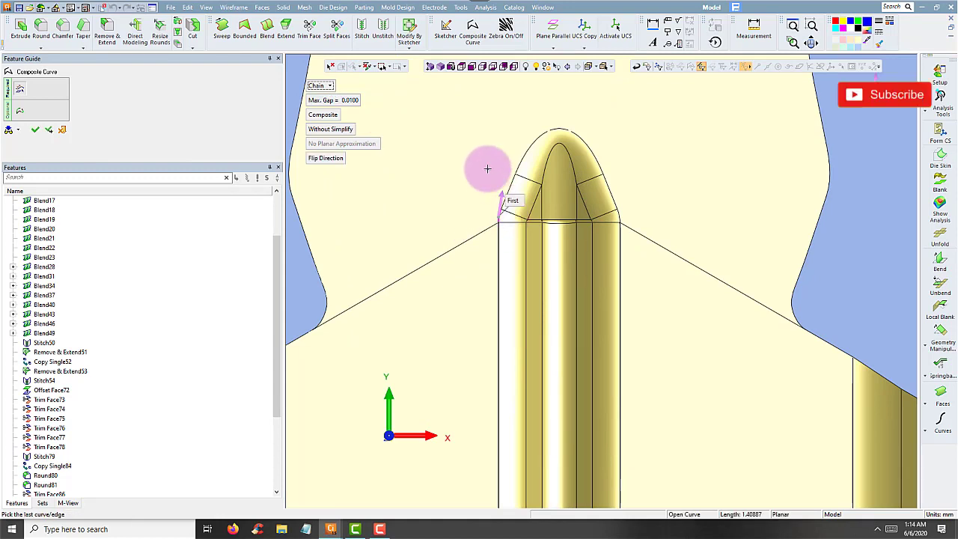
{"action": "left_click", "coordinate": [540, 141]}
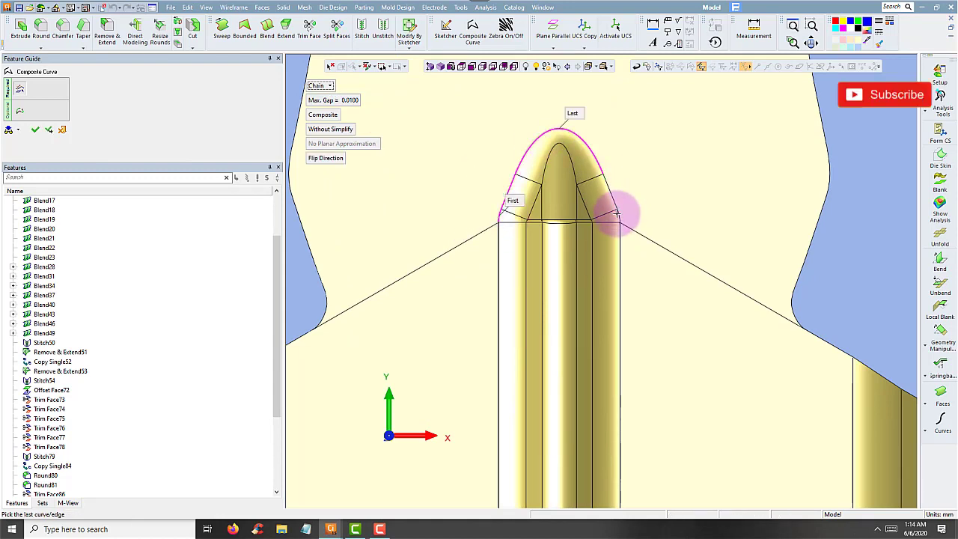
{"action": "left_click", "coordinate": [620, 218]}
{"action": "middle_click", "coordinate": [680, 203]}
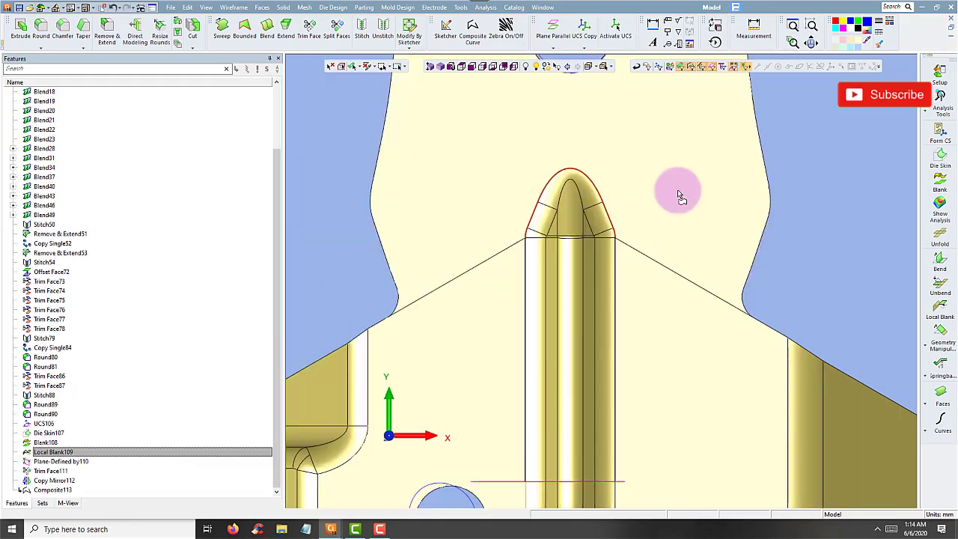
{"action": "left_click_drag", "start_coordinate": [678, 194], "coordinate": [690, 204], "text": "ctrl"}
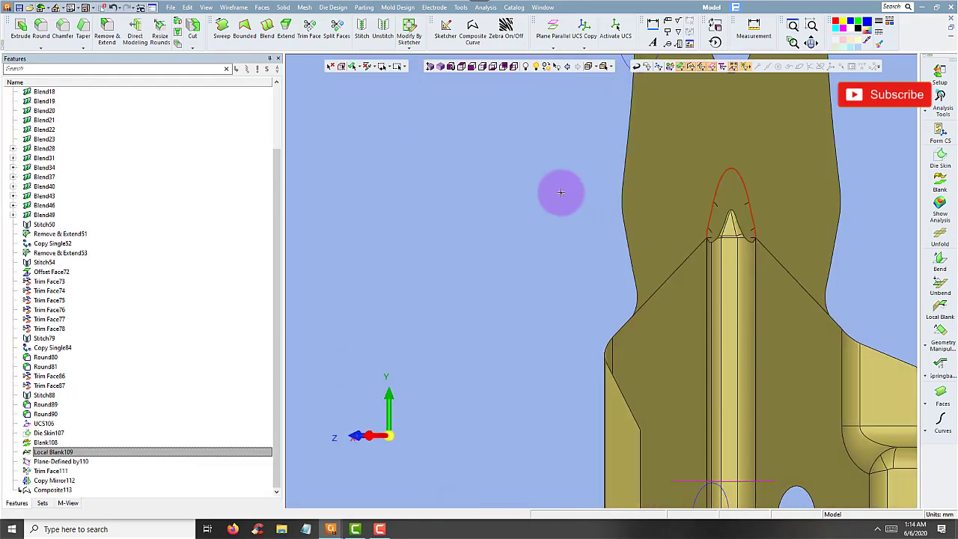
{"action": "left_click_drag", "start_coordinate": [560, 192], "coordinate": [688, 209], "text": "ctrl"}
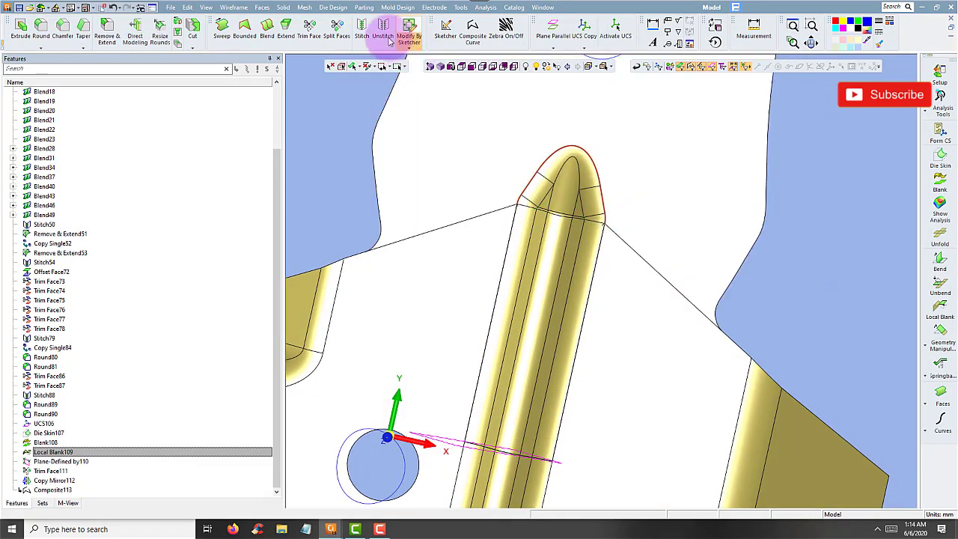
Trim the flattened tab face along the rib-tip composite curve.
{"action": "left_click", "coordinate": [310, 26]}
{"action": "left_click", "coordinate": [506, 116]}
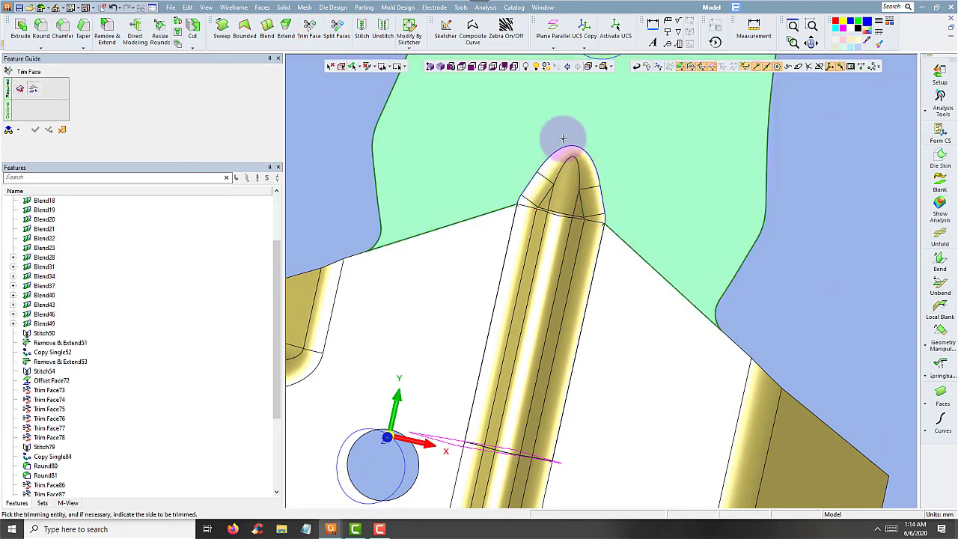
{"action": "left_click", "coordinate": [578, 151]}
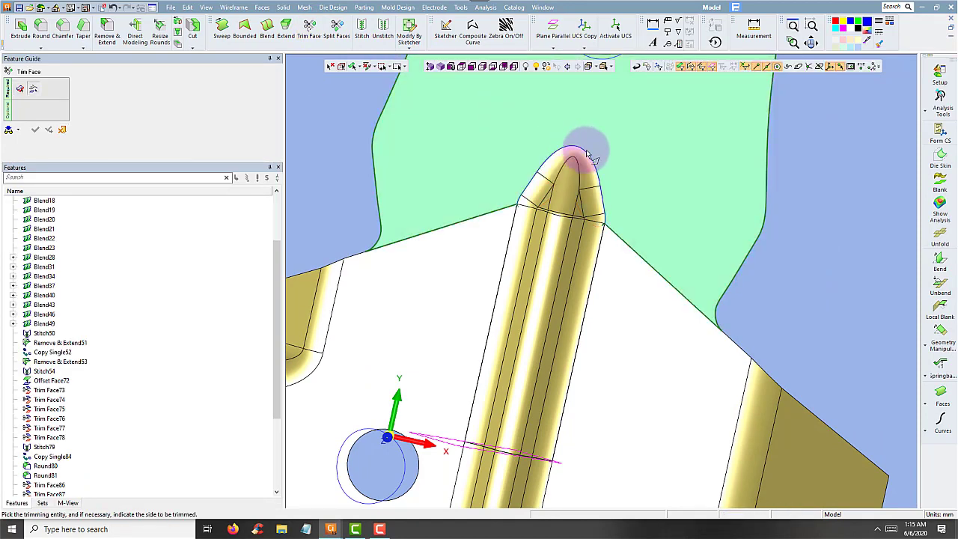
{"action": "right_click", "coordinate": [661, 158]}
{"action": "left_click", "coordinate": [660, 158]}
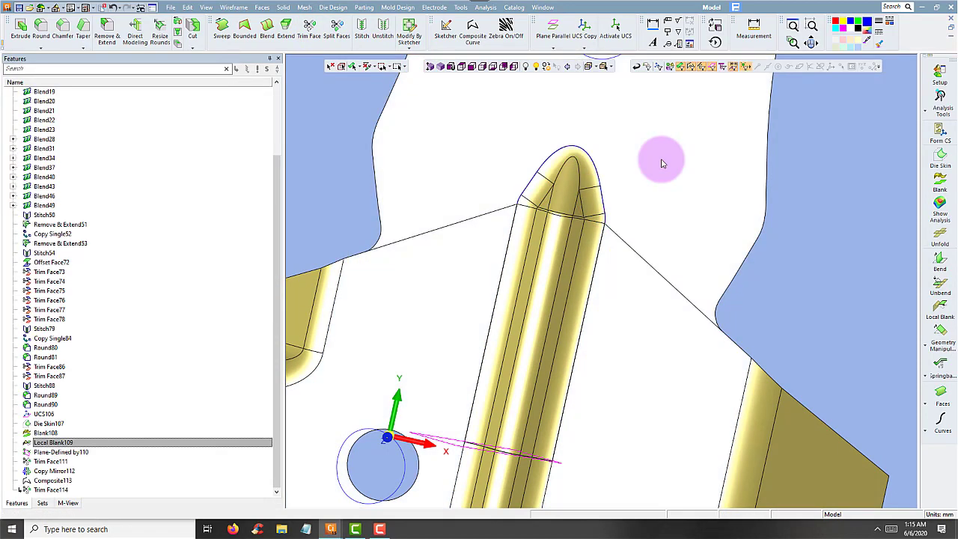
{"action": "mouse_move", "coordinate": [659, 166]}
{"action": "middle_mouse_down"}
{"action": "mouse_move", "coordinate": [492, 143]}
{"action": "mouse_move", "coordinate": [620, 150]}
{"action": "mouse_move", "coordinate": [610, 212]}
{"action": "middle_mouse_up"}
{"action": "left_click", "coordinate": [607, 221]}
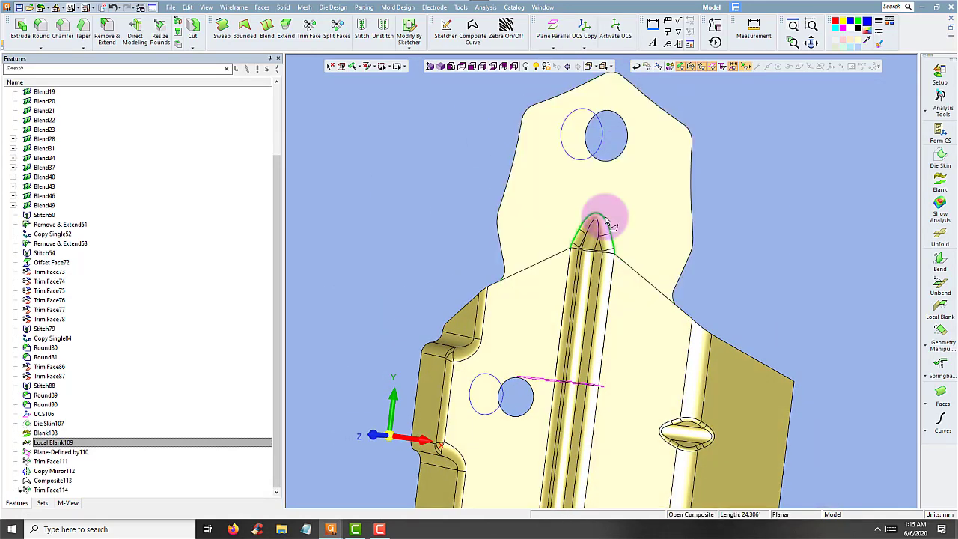
Remove the helper composite curve at the rib tip with Remove Geometry.
{"action": "right_click", "coordinate": [726, 161]}
{"action": "left_click", "coordinate": [760, 326]}
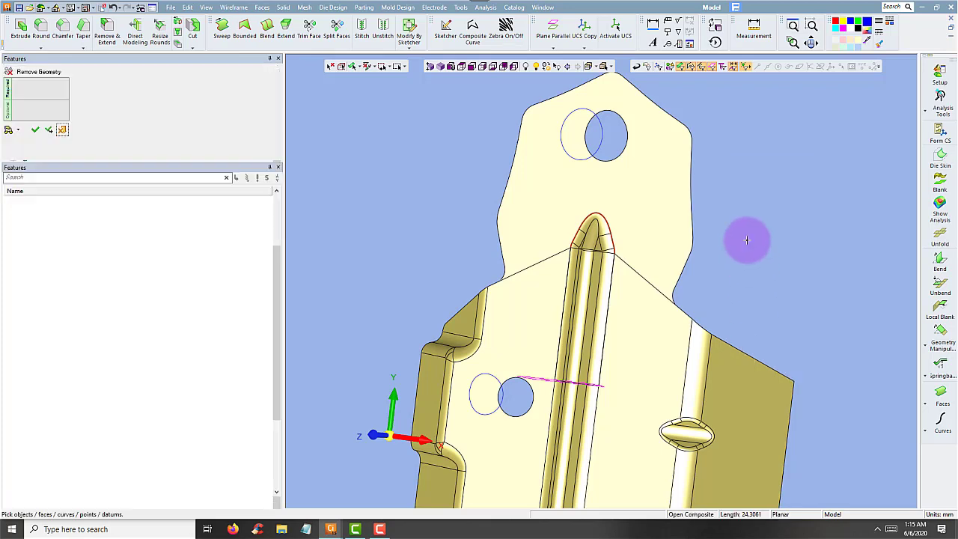
{"action": "middle_click", "coordinate": [747, 228]}
{"action": "mouse_move", "coordinate": [726, 203]}
{"action": "middle_mouse_down"}
{"action": "mouse_move", "coordinate": [765, 222]}
{"action": "mouse_move", "coordinate": [752, 192]}
{"action": "middle_mouse_up"}
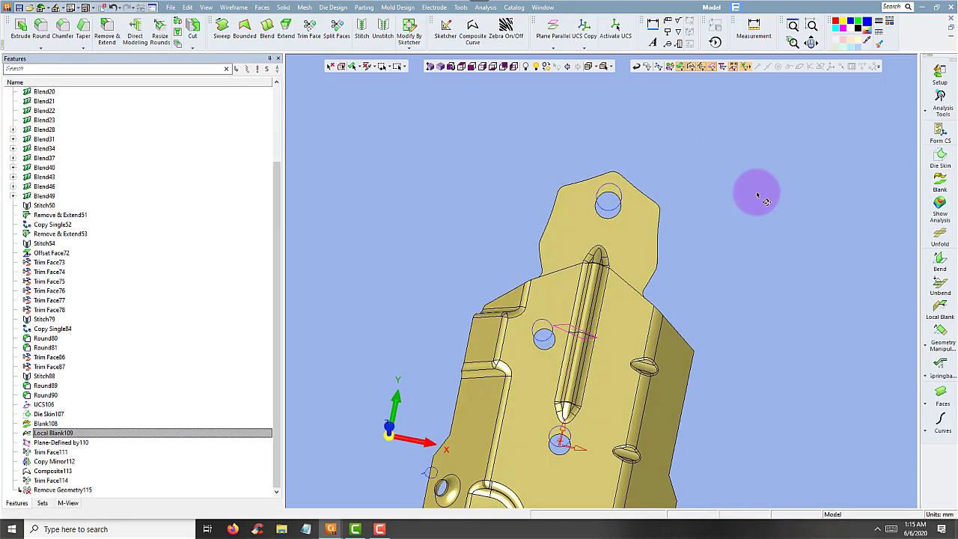
Stitch all the bracket's faces into one object and return to the top view.
{"action": "left_click", "coordinate": [361, 33]}
{"action": "left_click", "coordinate": [580, 277]}
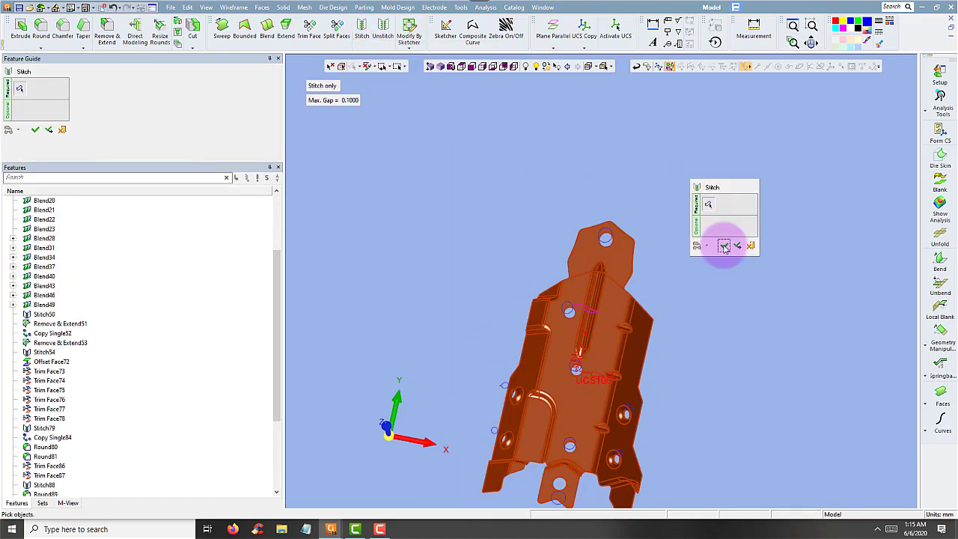
{"action": "left_click", "coordinate": [723, 246]}
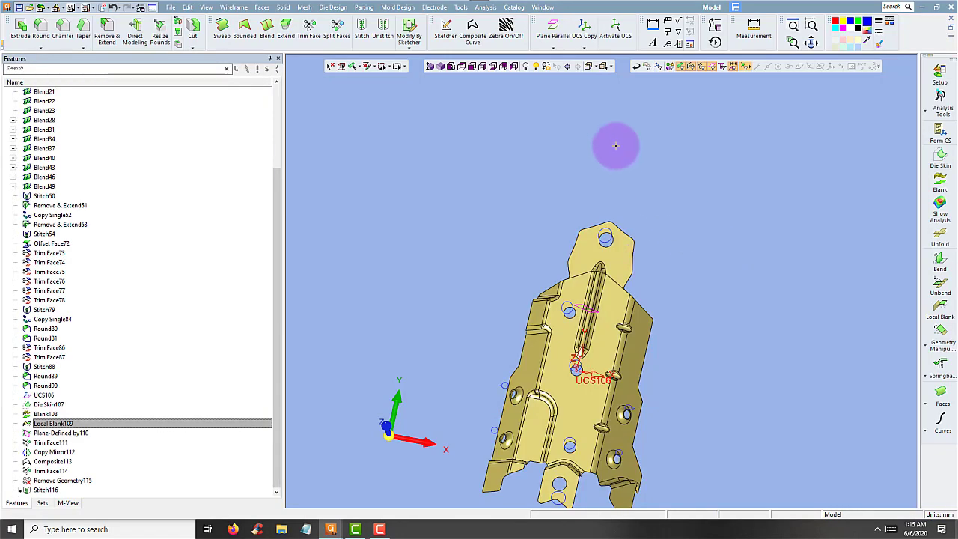
{"action": "left_click", "coordinate": [672, 68]}
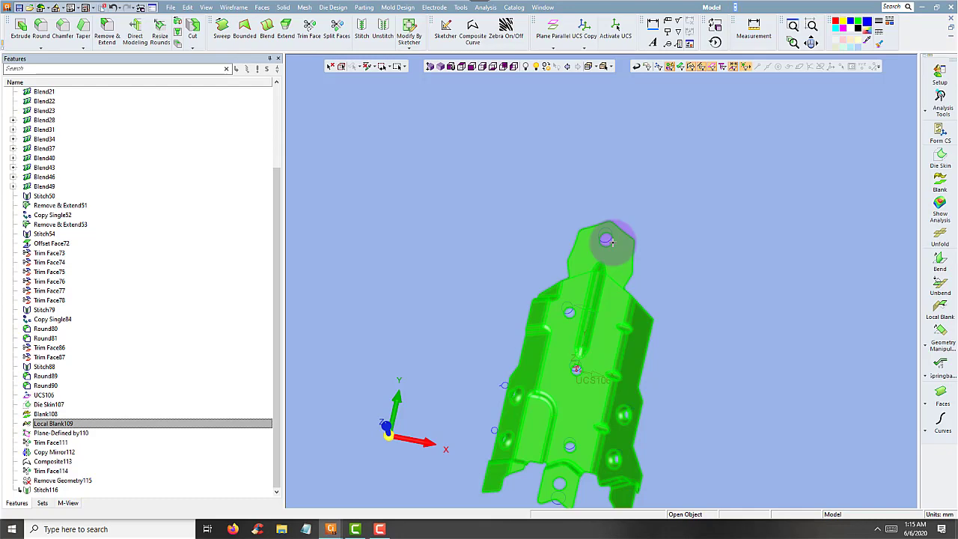
{"action": "left_click", "coordinate": [456, 66]}
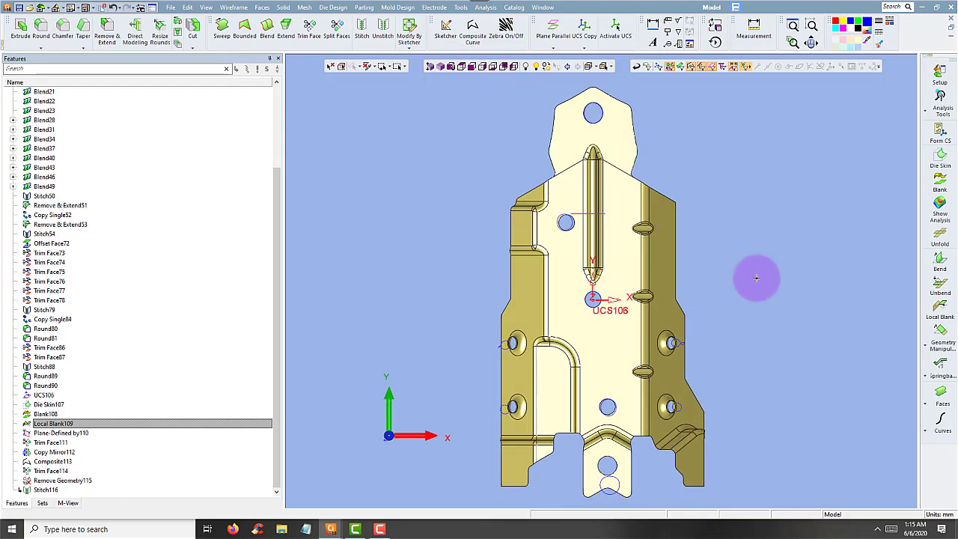
{"action": "mouse_move", "coordinate": [758, 304]}
{"action": "middle_mouse_down"}
{"action": "mouse_move", "coordinate": [774, 262]}
{"action": "mouse_move", "coordinate": [941, 317]}
{"action": "middle_mouse_up"}
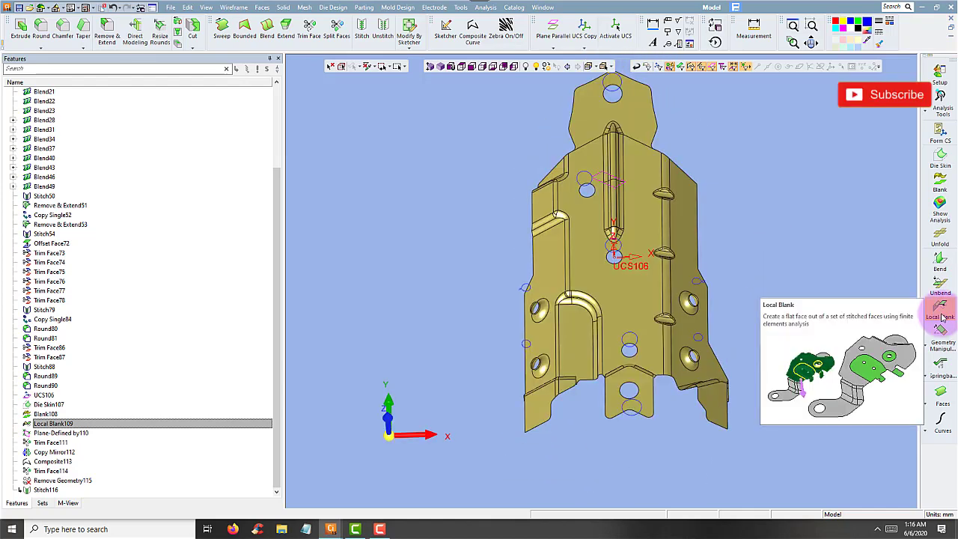